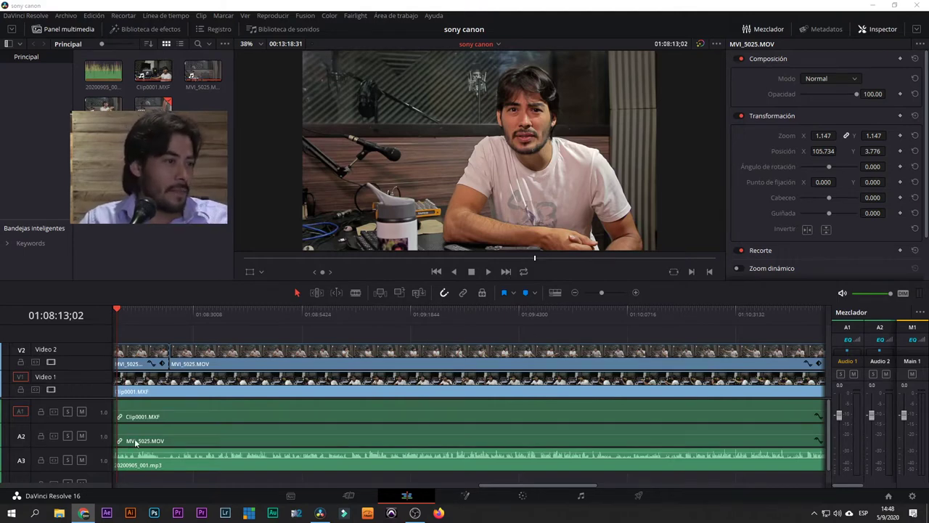
# Step: Examine the full sony canon timeline, including its opening MVI_5025.MOV and Clip0001.MXF shots
pyautogui.moveTo(144, 315); pyautogui.dragTo(164, 308)
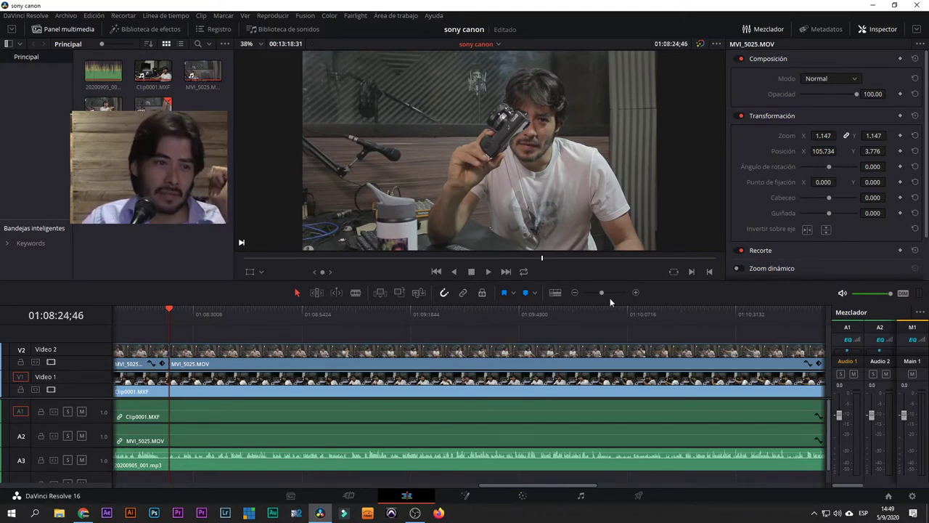
pyautogui.moveTo(602, 293); pyautogui.dragTo(599, 293)
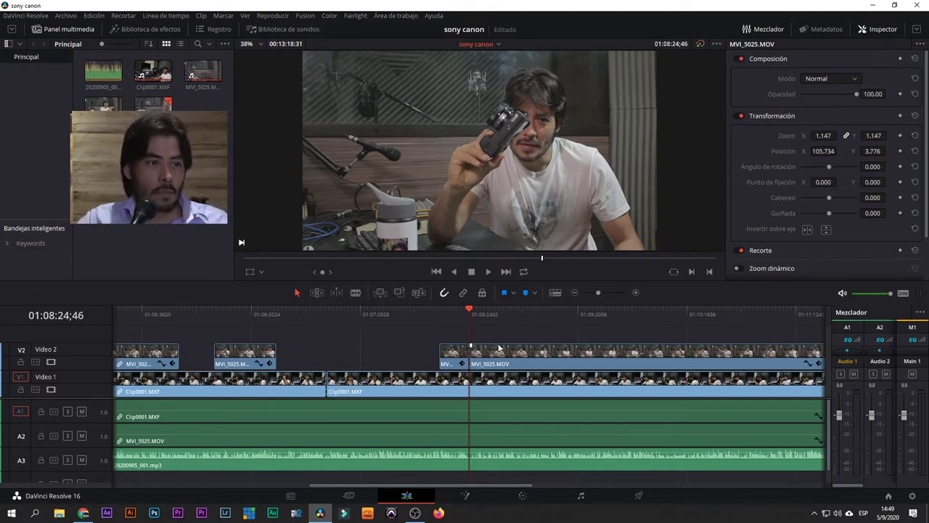
pyautogui.moveTo(502, 485); pyautogui.dragTo(421, 484)
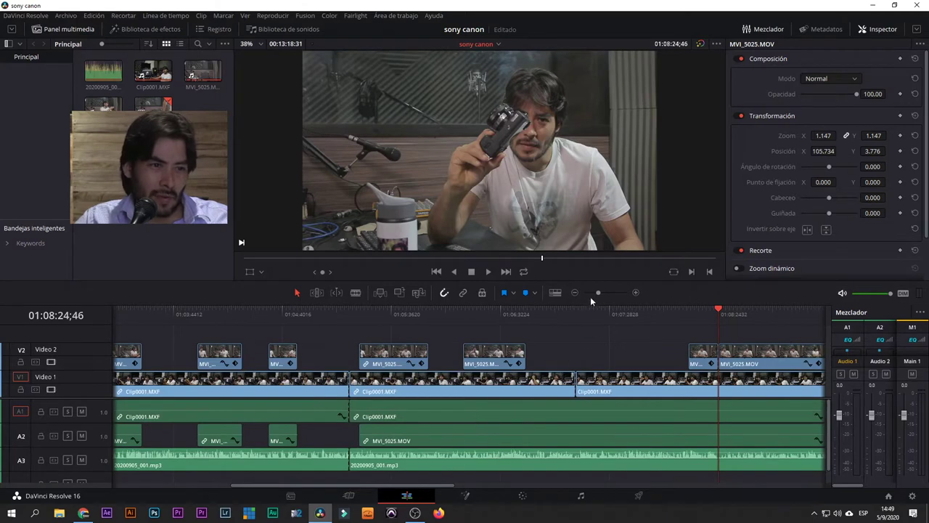
pyautogui.moveTo(598, 293); pyautogui.dragTo(594, 292)
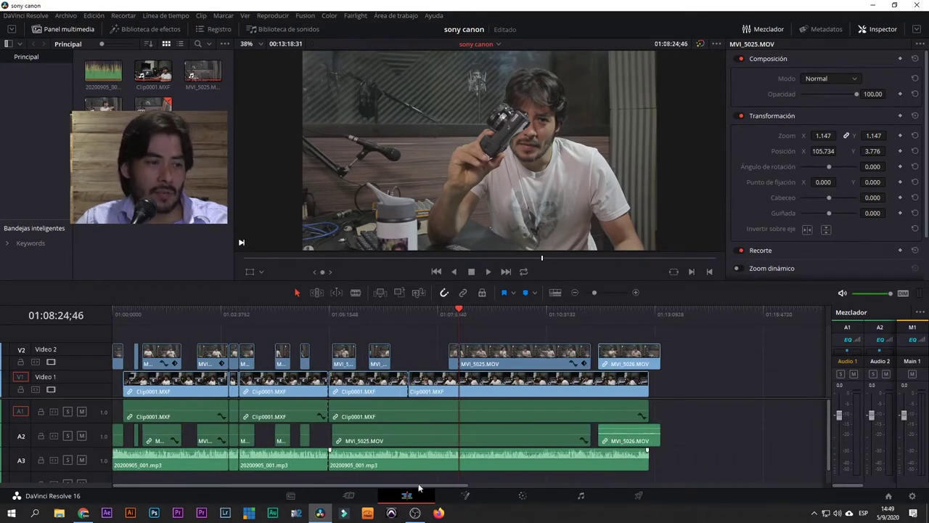
pyautogui.click(156, 313)
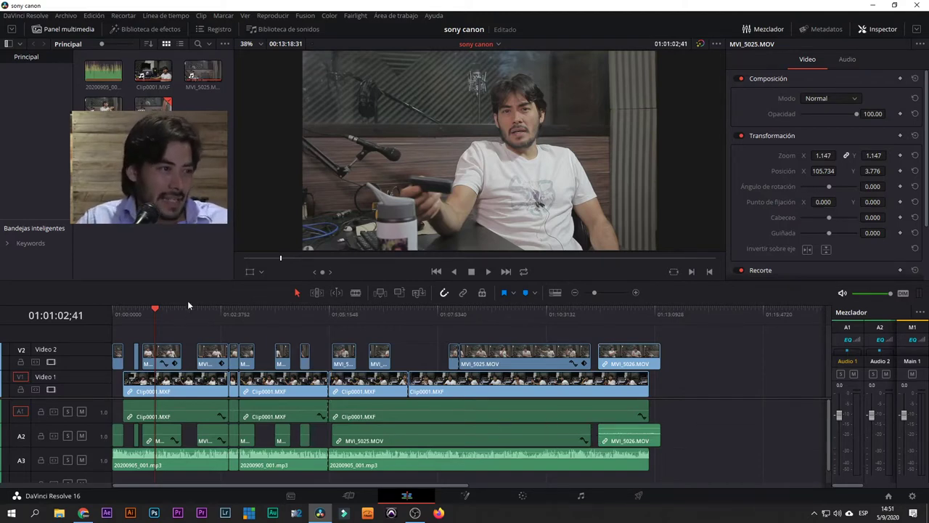
pyautogui.moveTo(158, 305); pyautogui.dragTo(124, 319)
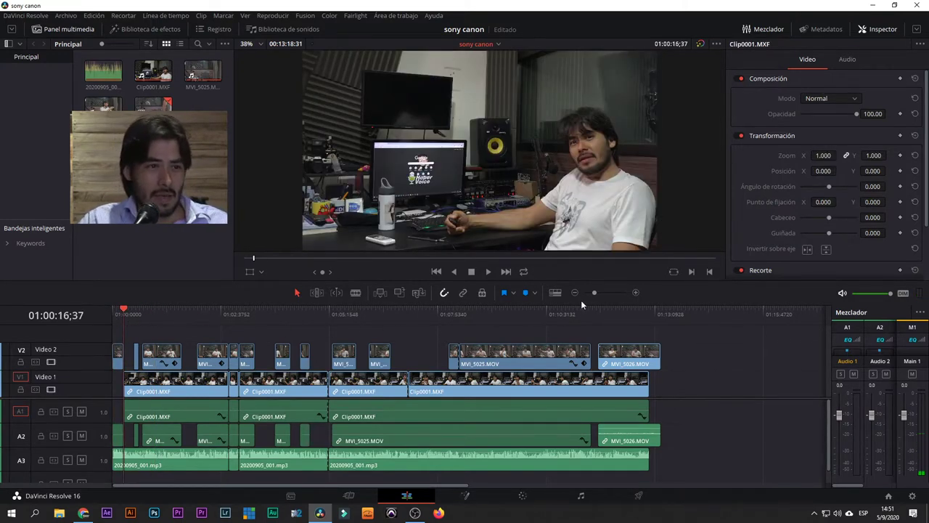
pyautogui.moveTo(593, 290); pyautogui.dragTo(604, 292)
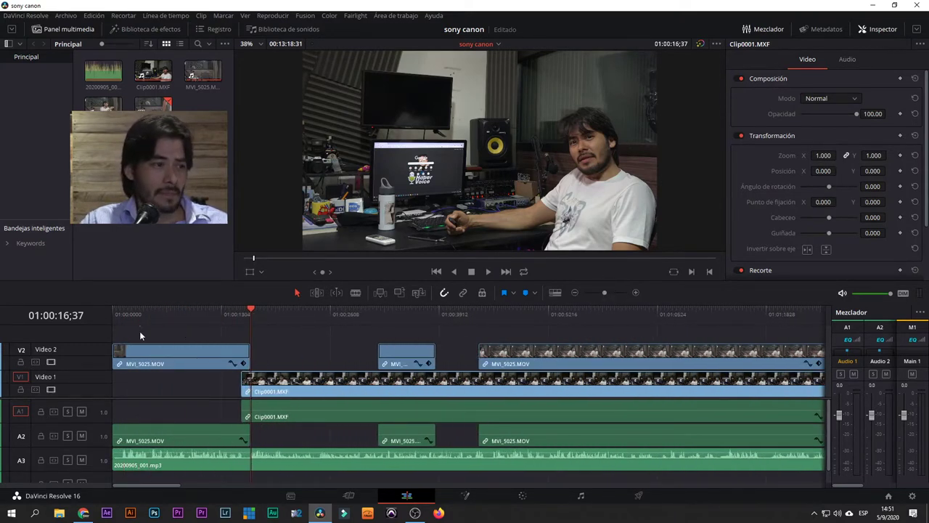
pyautogui.click(151, 310)
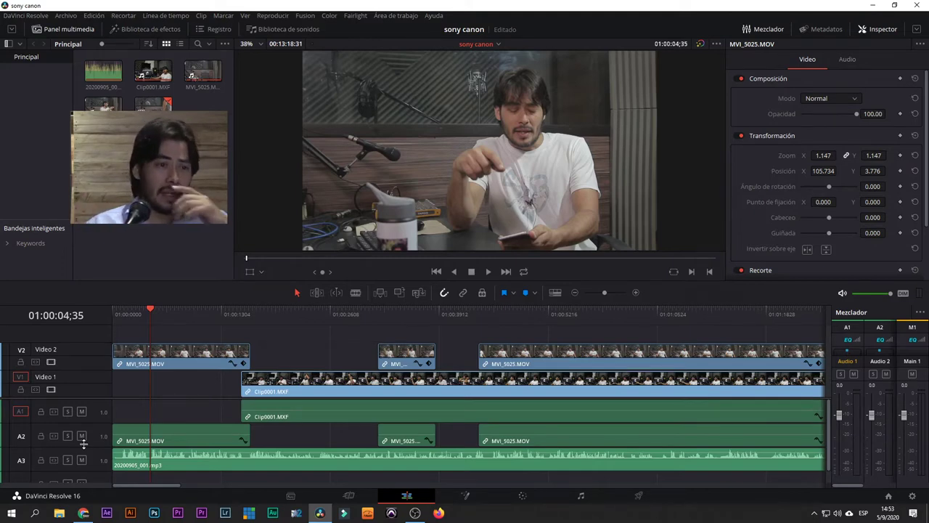
pyautogui.click(186, 313)
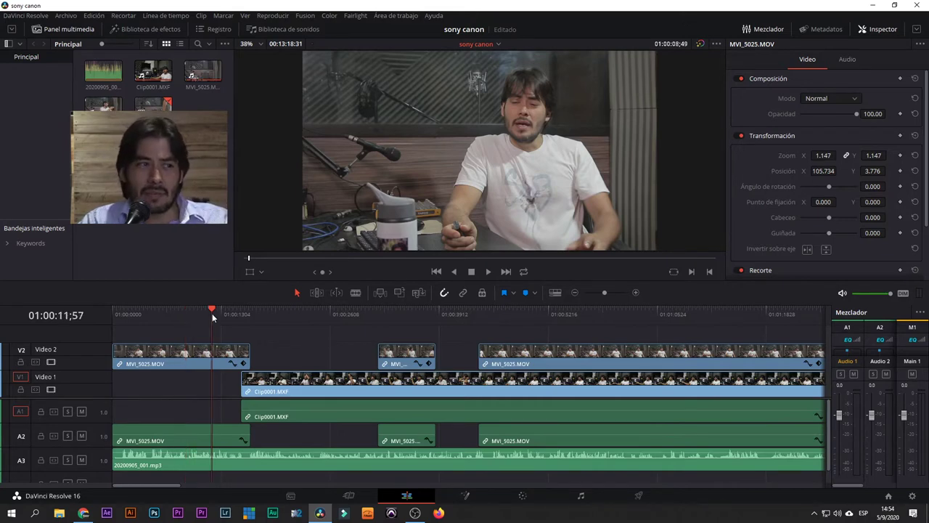
pyautogui.click(212, 313)
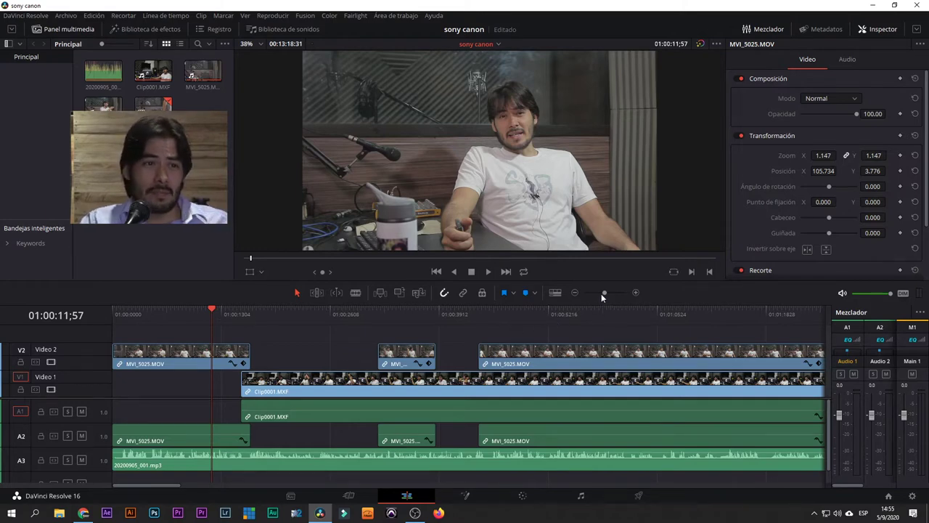
# Step: Enlarge the viewer slightly and scrub through the first 50 seconds to compare the MVI_5025.MOV and Clip0001.MXF camera angles
pyautogui.moveTo(602, 293); pyautogui.dragTo(604, 293)
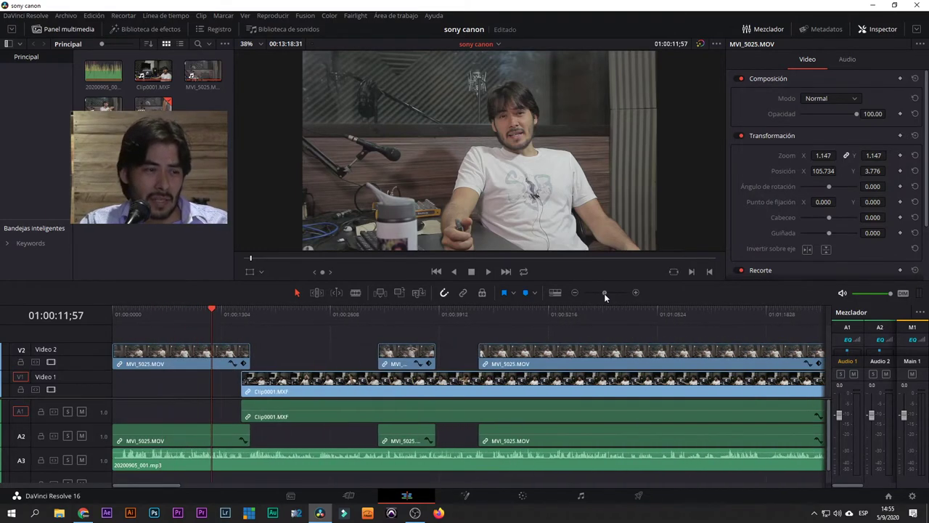
pyautogui.click(288, 308)
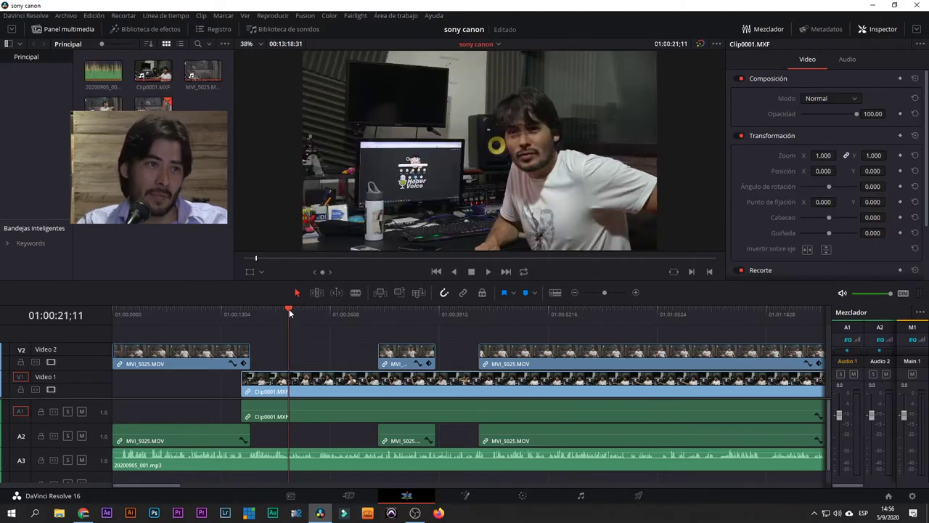
pyautogui.click(213, 313)
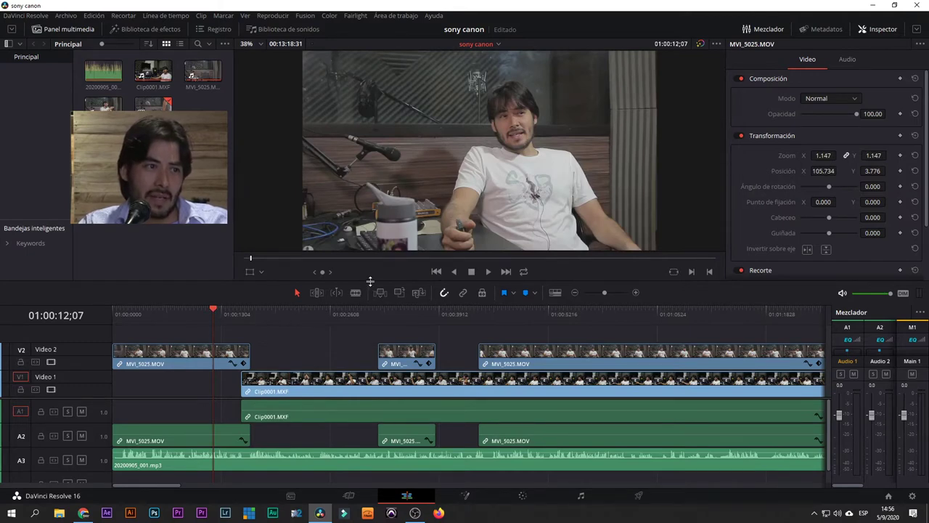
pyautogui.moveTo(369, 287); pyautogui.dragTo(366, 328)
pyautogui.click(307, 319)
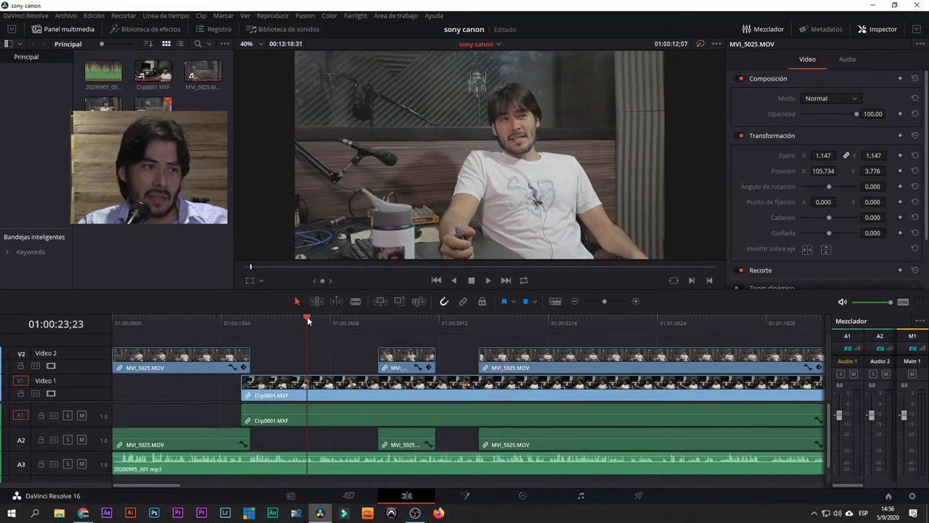
pyautogui.click(368, 317)
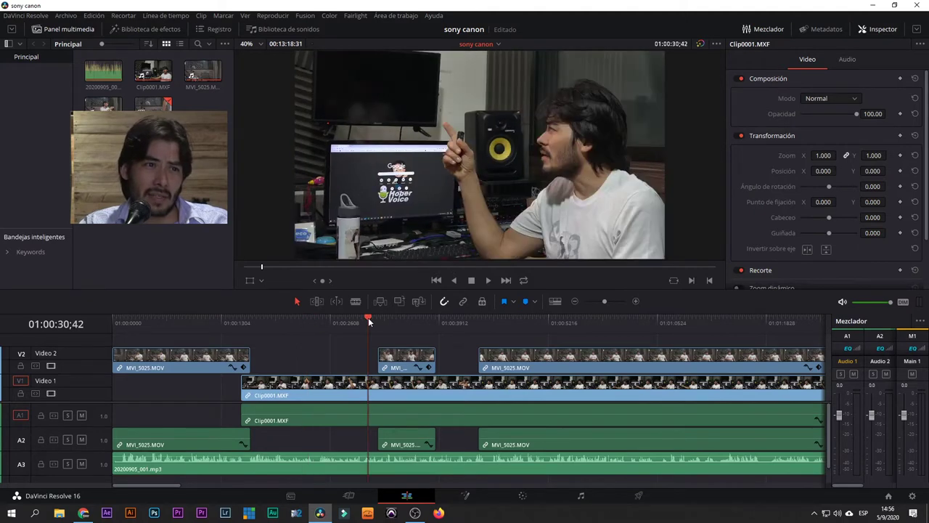
pyautogui.click(424, 319)
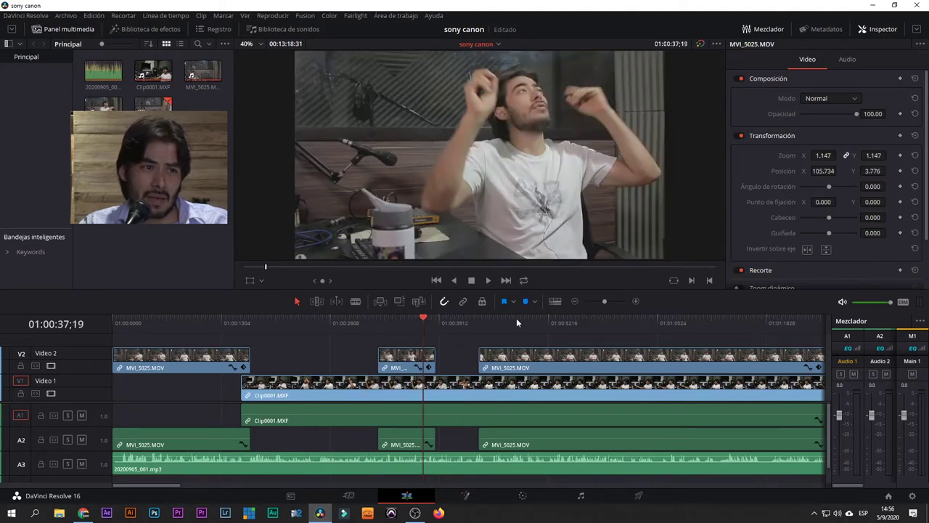
pyautogui.click(517, 317)
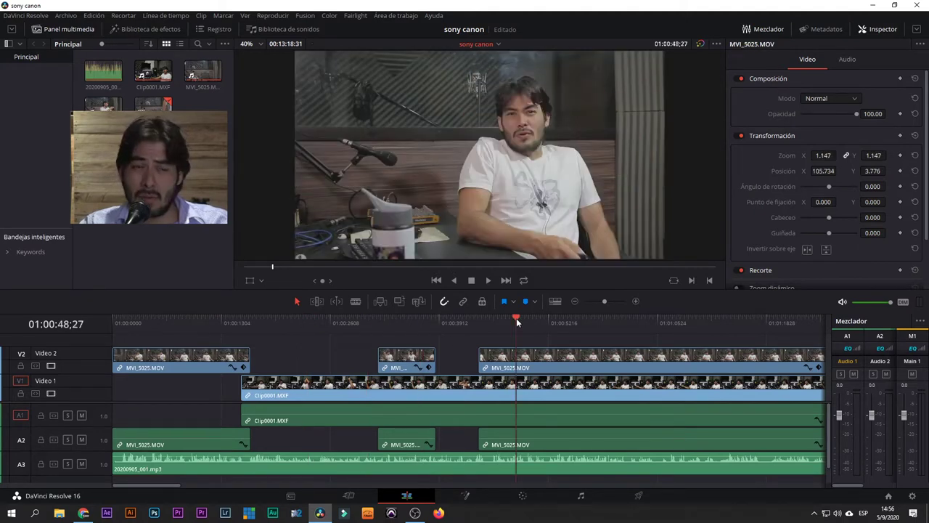
pyautogui.click(207, 318)
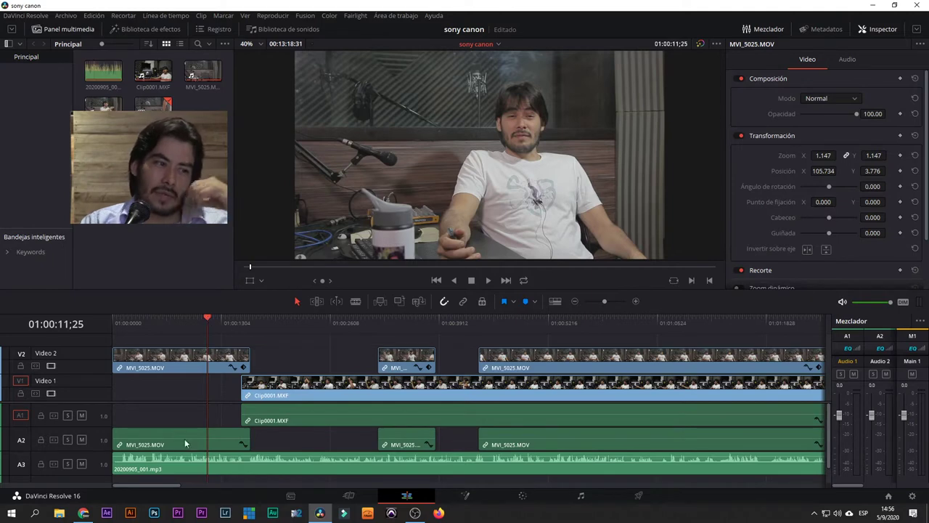
# Step: Switch to Adobe Premiere Pro and delete the hm project's offline historias portada la ciudad aldia sequence, plus the audio and missing-file items beside it
pyautogui.click(179, 514)
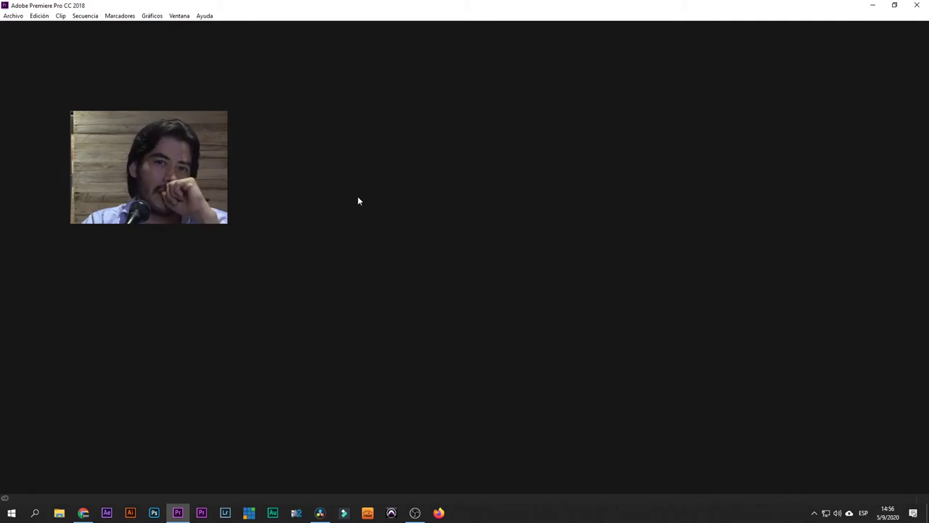
pyautogui.click(470, 176)
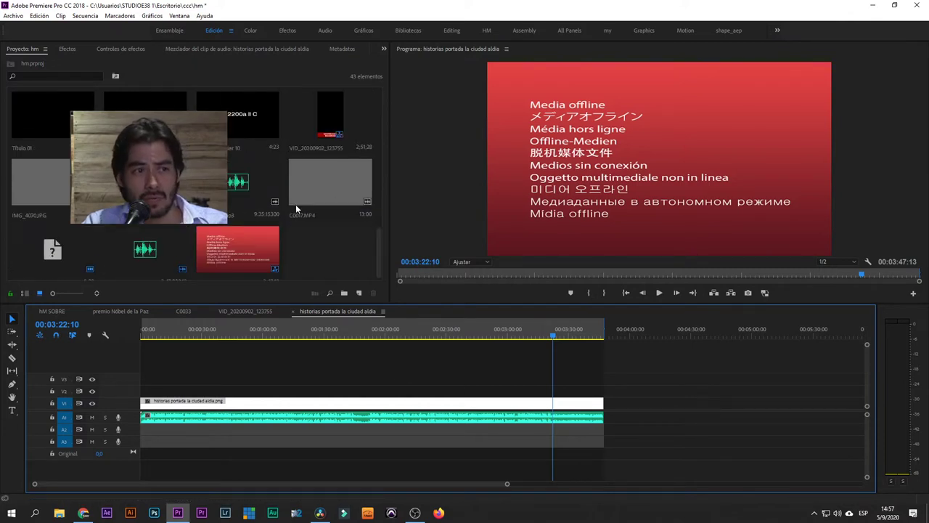
pyautogui.click(246, 238)
pyautogui.press('Delete')
pyautogui.click(149, 244)
pyautogui.press('Delete')
pyautogui.click(53, 249)
pyautogui.press('Delete')
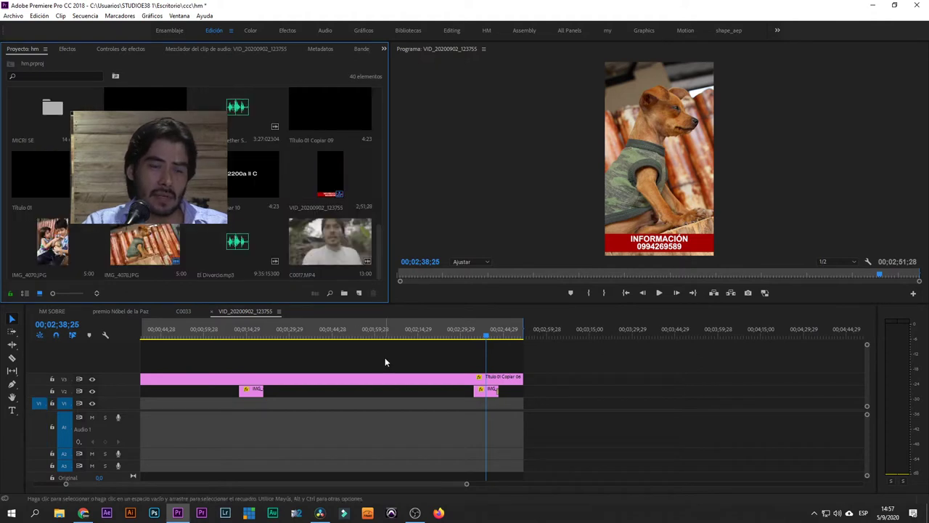
# Step: Open C0017.MP4 in the source monitor, then return to the hm project's media items
pyautogui.doubleClick(326, 255)
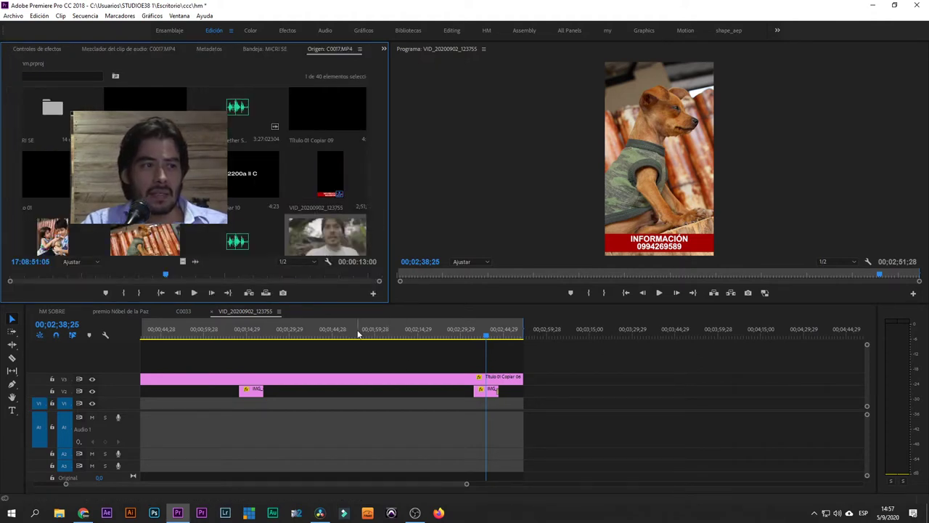
pyautogui.click(358, 332)
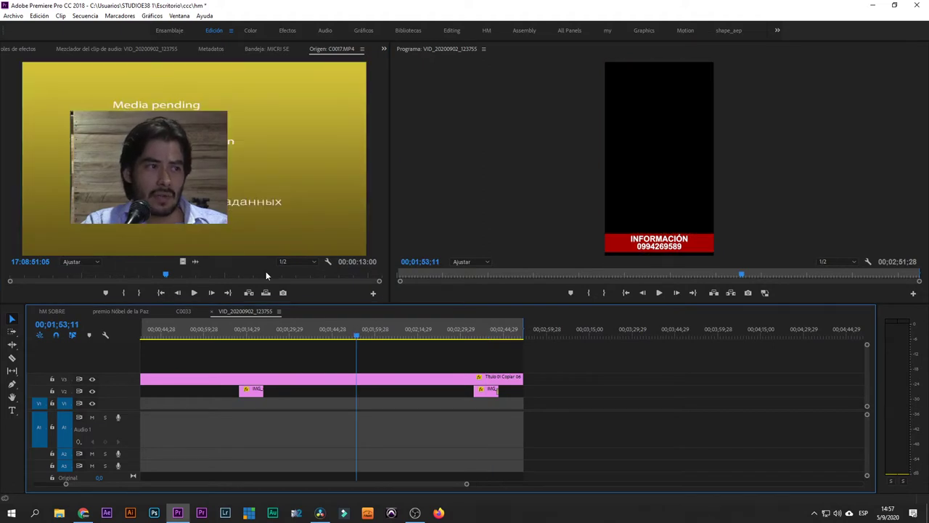
pyautogui.click(19, 50)
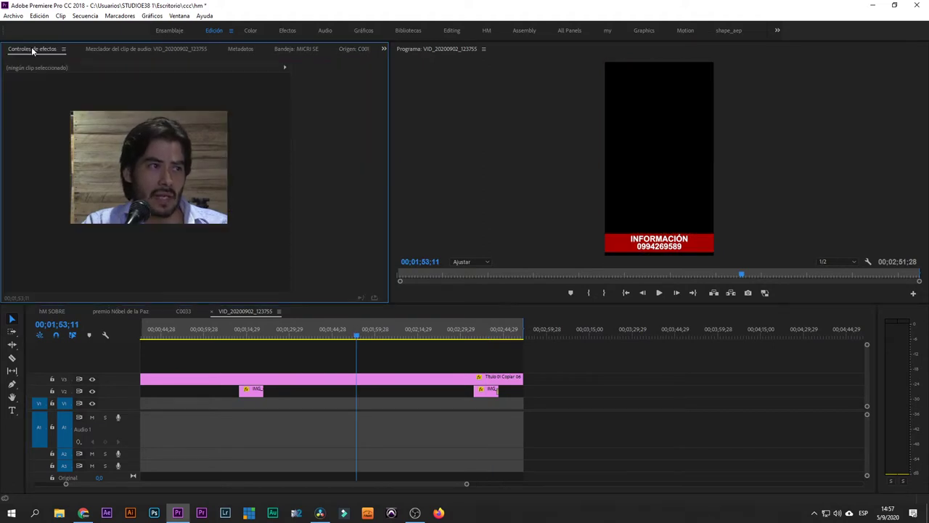
pyautogui.click(382, 49)
pyautogui.click(403, 61)
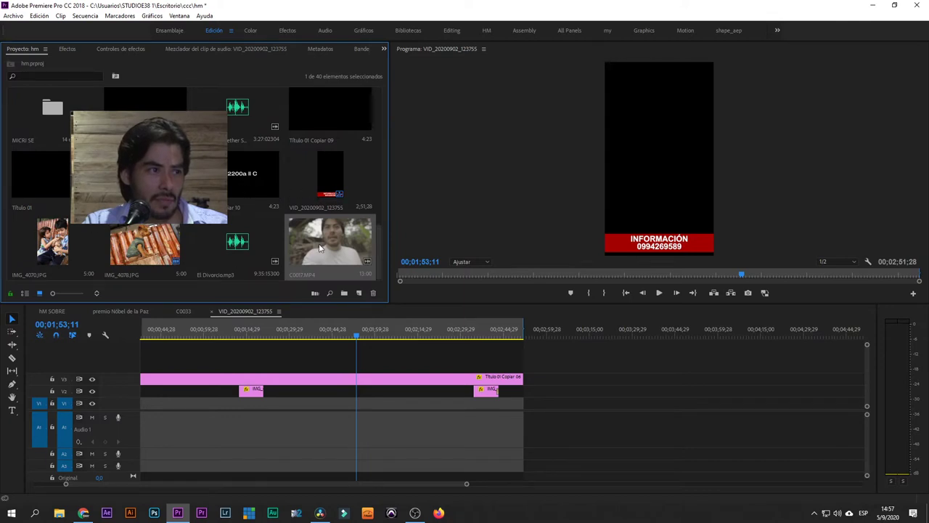
# Step: Create a new sequence from C0017.MP4 and preview it at 00:00:05:02
pyautogui.moveTo(329, 244); pyautogui.dragTo(359, 293)
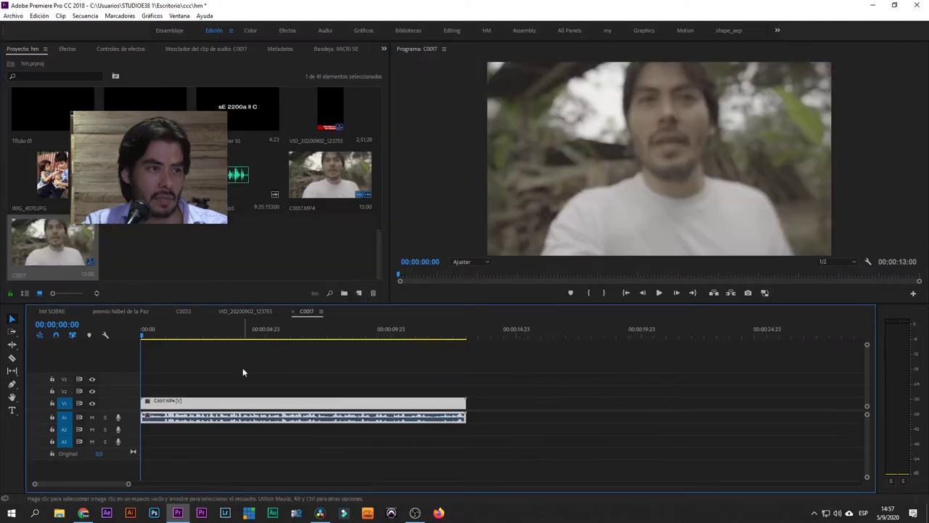
pyautogui.click(248, 332)
pyautogui.click(268, 332)
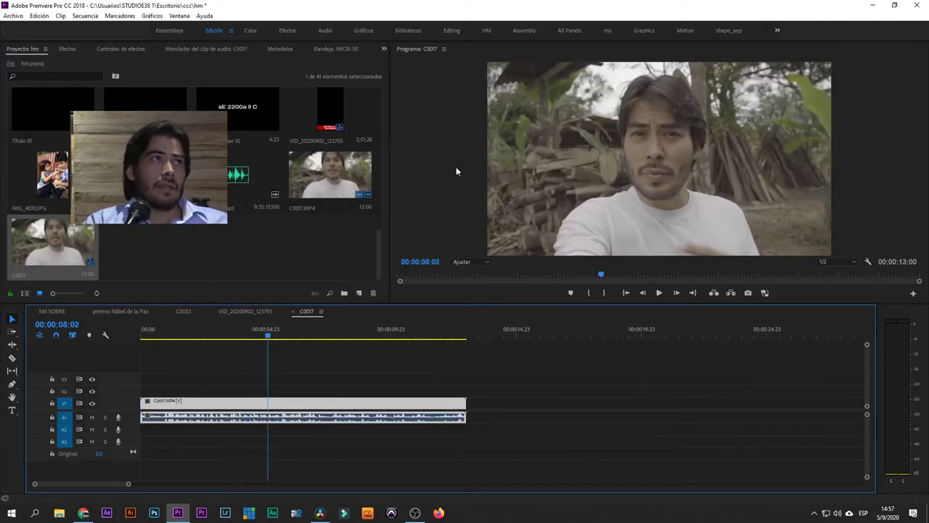
# Step: Switch to DaVinci Resolve and compare how the Cut and Edit pages show the sony canon timeline
pyautogui.click(320, 513)
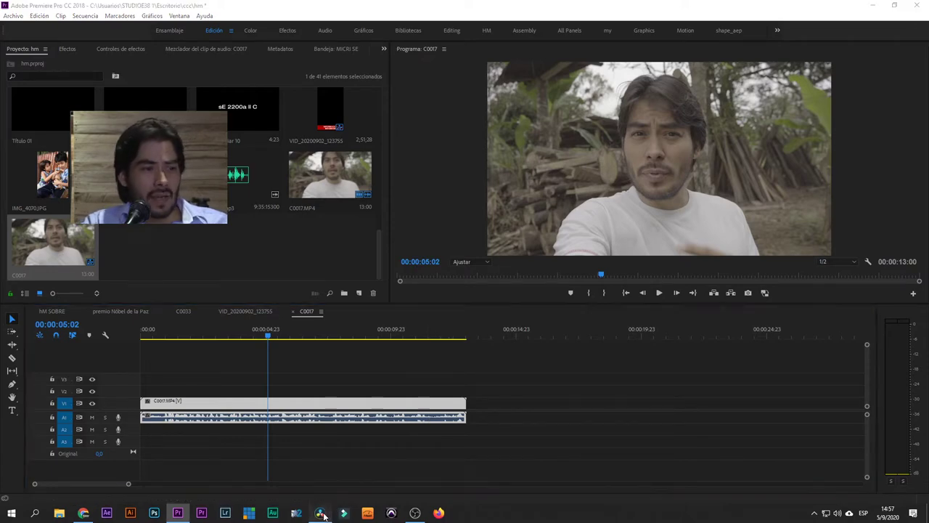
pyautogui.click(290, 495)
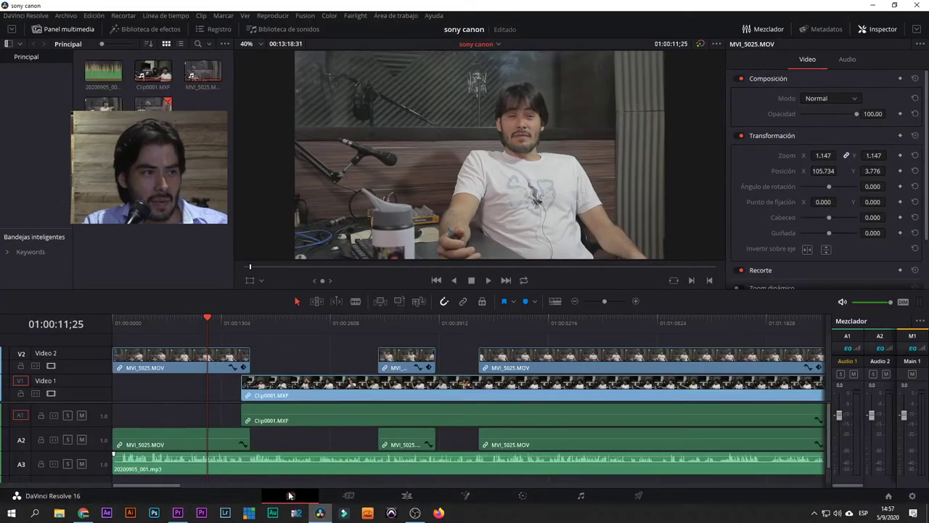
pyautogui.click(348, 496)
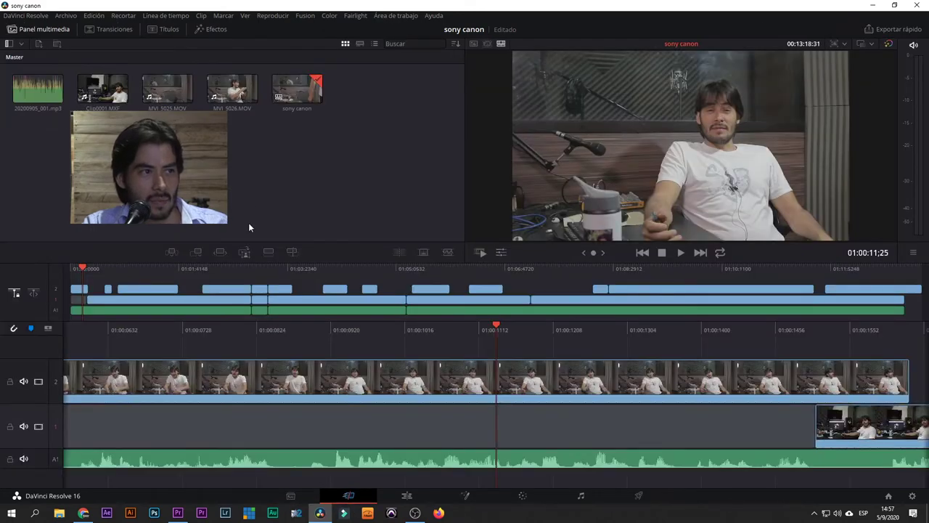
pyautogui.click(407, 495)
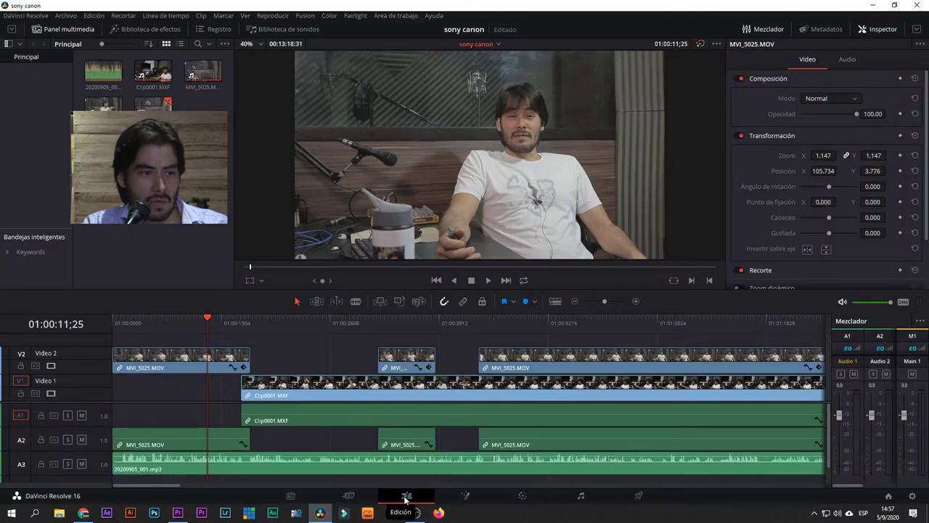
pyautogui.click(348, 497)
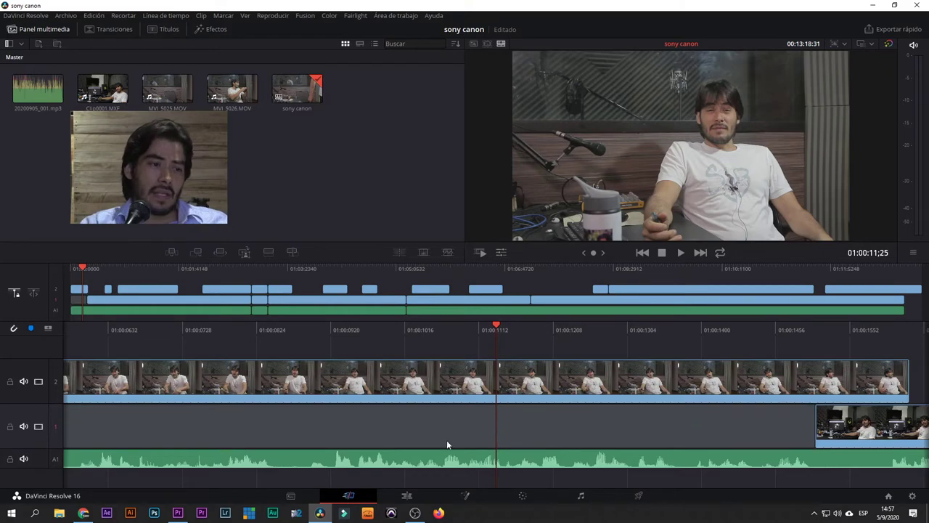
pyautogui.click(407, 496)
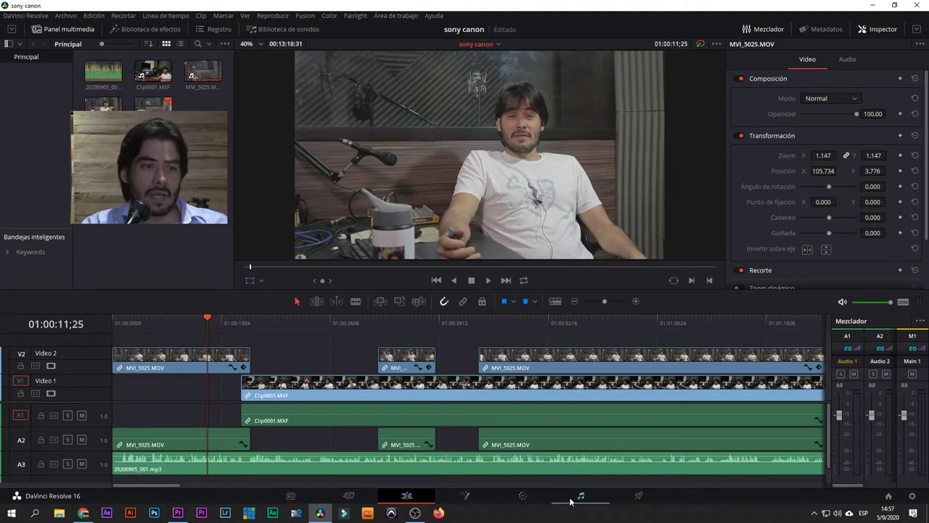
# Step: Open the MVI_5025.MOV clip on the Fusion page and preview frame 79
pyautogui.click(466, 497)
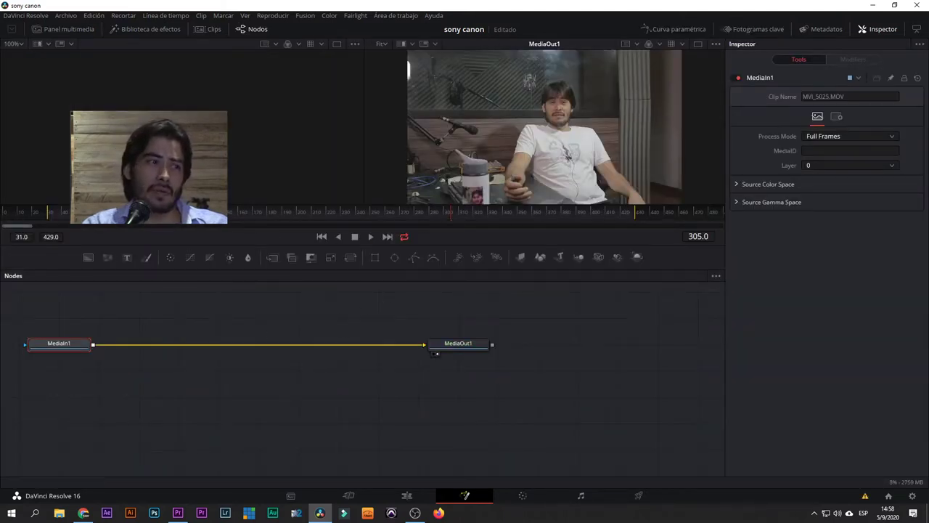
pyautogui.click(122, 211)
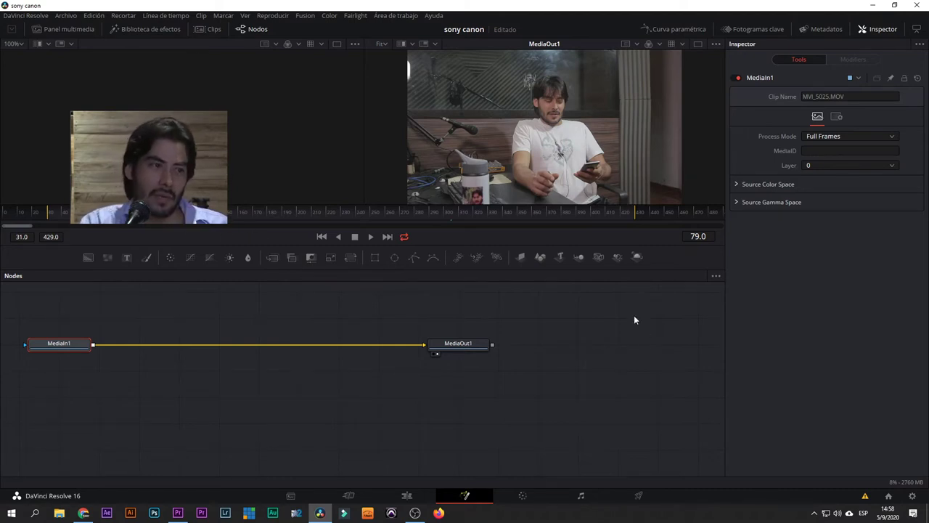
# Step: View the Color page, then open the Fairlight page and move the playhead to about 01:02:19
pyautogui.click(523, 497)
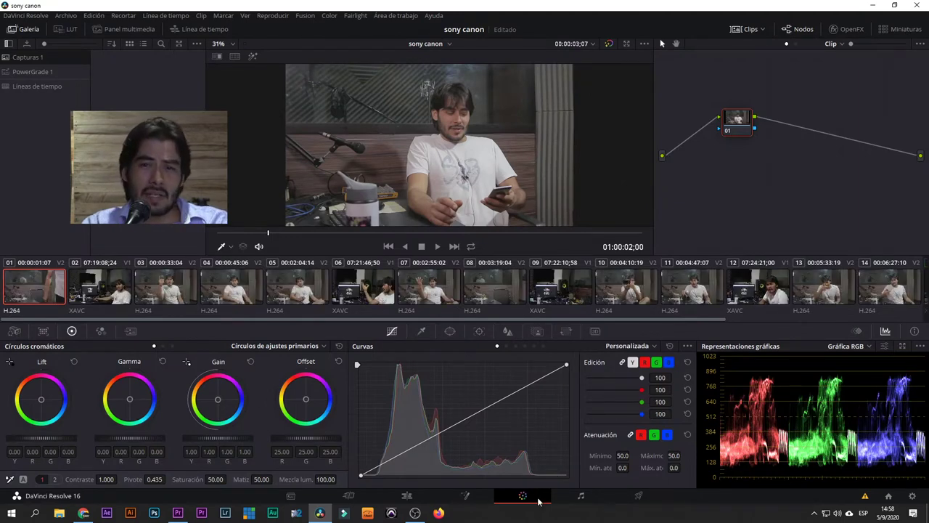
pyautogui.click(591, 500)
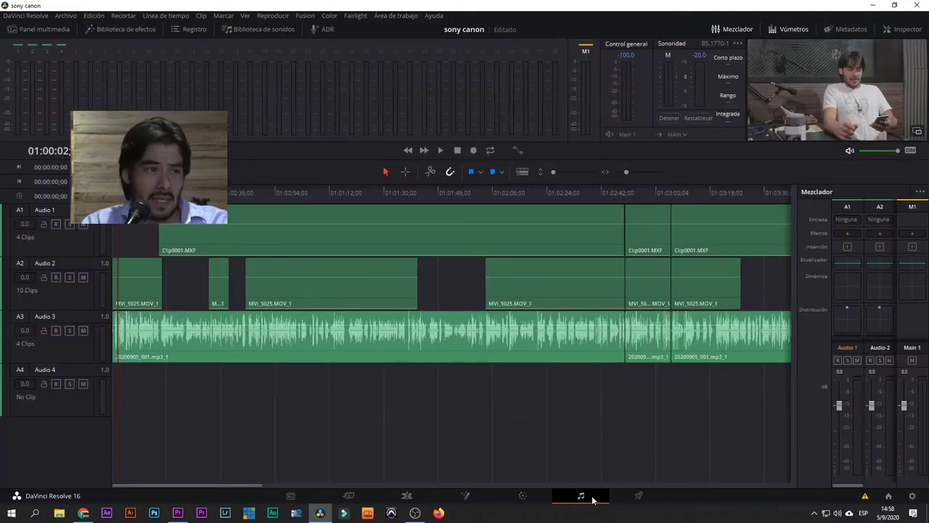
pyautogui.moveTo(347, 194); pyautogui.dragTo(535, 189)
# Step: Delete the Clip0001.MXF audio clips visible on the Audio 1 track
pyautogui.click(575, 246)
pyautogui.press('Delete')
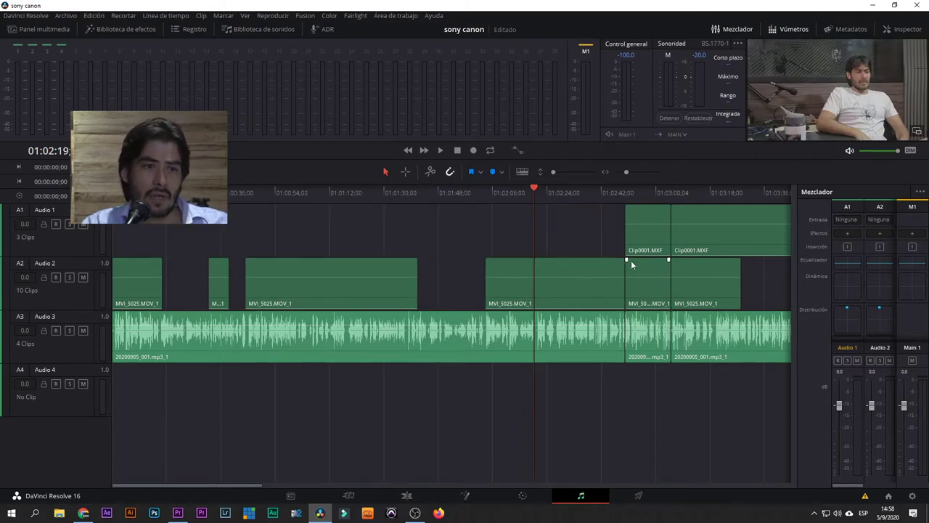
pyautogui.press('Delete')
pyautogui.click(707, 239)
pyautogui.press('Delete')
# Step: Delete the visible MVI_5025.MOV audio clips from the Audio 2 track and save the project
pyautogui.click(563, 283)
pyautogui.press('Delete')
pyautogui.moveTo(760, 282); pyautogui.dragTo(151, 276)
pyautogui.press('Delete')
pyautogui.hotkey('ctrl', 's')
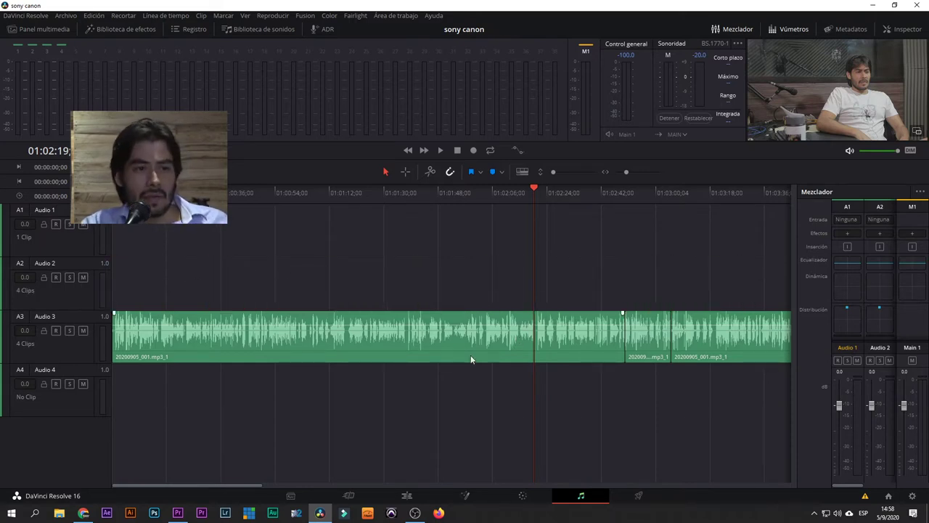
# Step: Show the whole timeline on the Edit page, check for leftover camera audio and move the playhead to 01:09:34;29
pyautogui.click(407, 496)
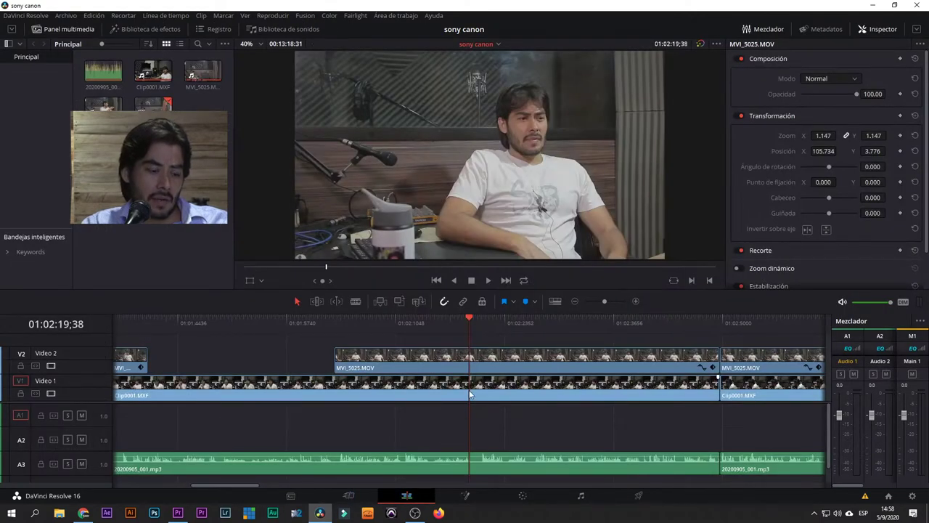
pyautogui.moveTo(603, 303); pyautogui.dragTo(593, 305)
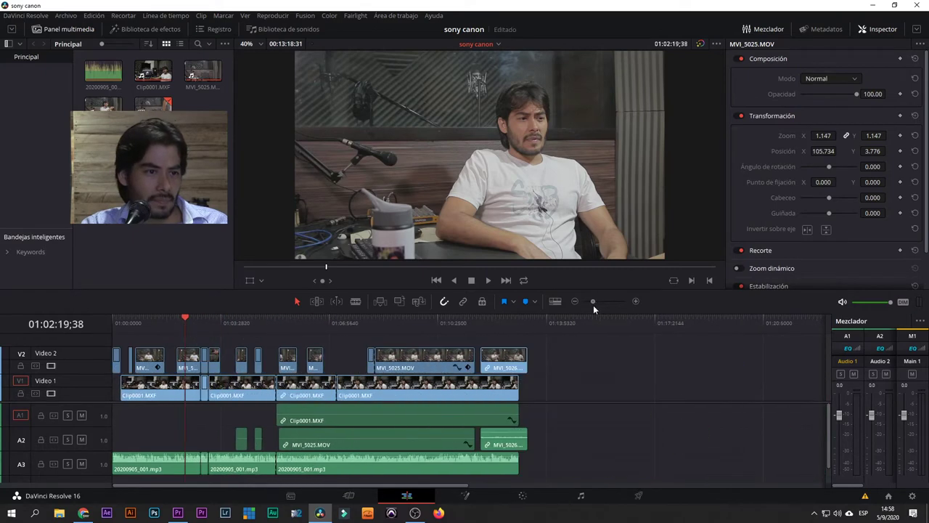
pyautogui.click(386, 420)
pyautogui.click(356, 322)
# Step: On the Fairlight page, delete the remaining Clip0001.MXF audio from Audio 1 and the MVI_5025.MOV audio clips from Audio 2
pyautogui.click(582, 497)
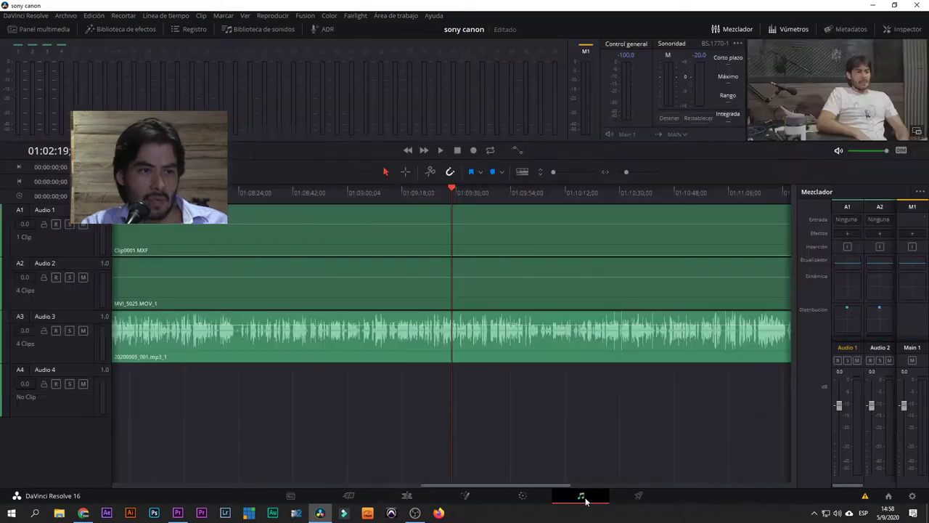
pyautogui.moveTo(625, 173); pyautogui.dragTo(623, 173)
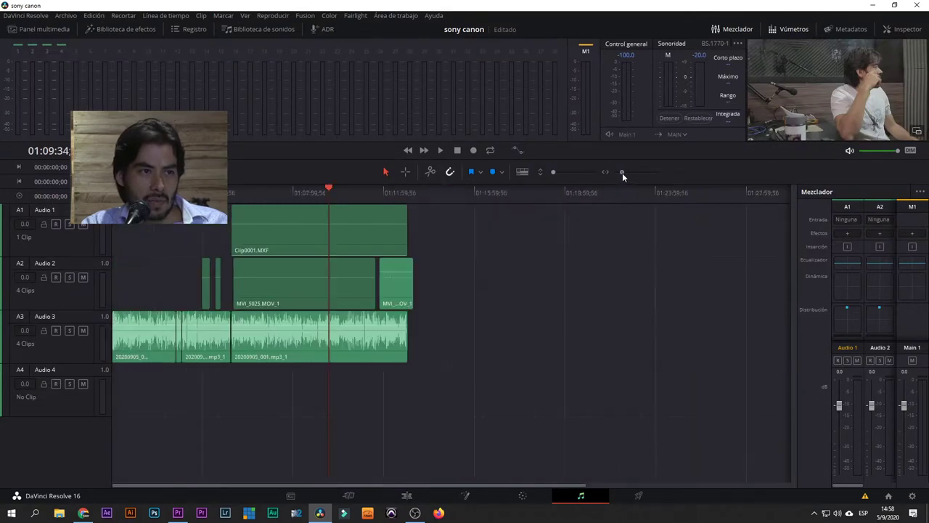
pyautogui.moveTo(446, 286); pyautogui.dragTo(211, 235)
pyautogui.click(343, 276)
pyautogui.press('BackSpace')
pyautogui.click(358, 240)
pyautogui.press('BackSpace')
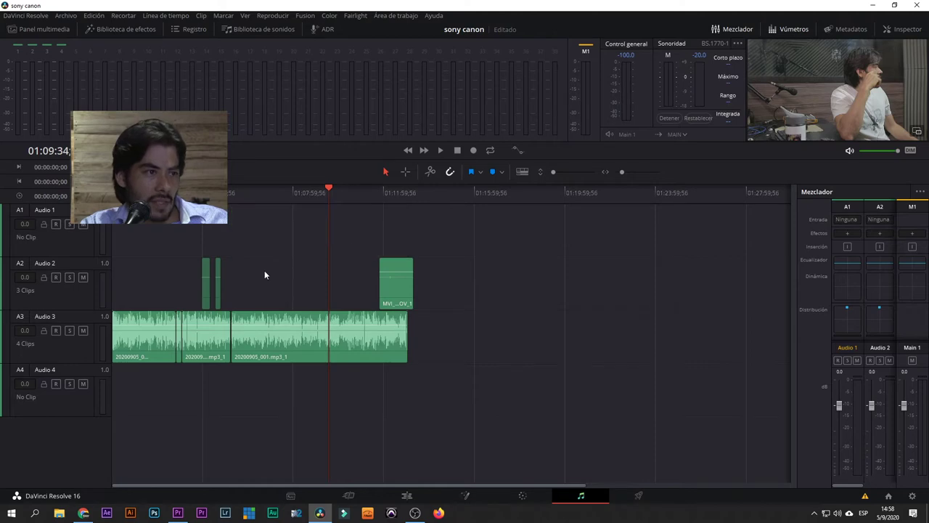
pyautogui.press('BackSpace')
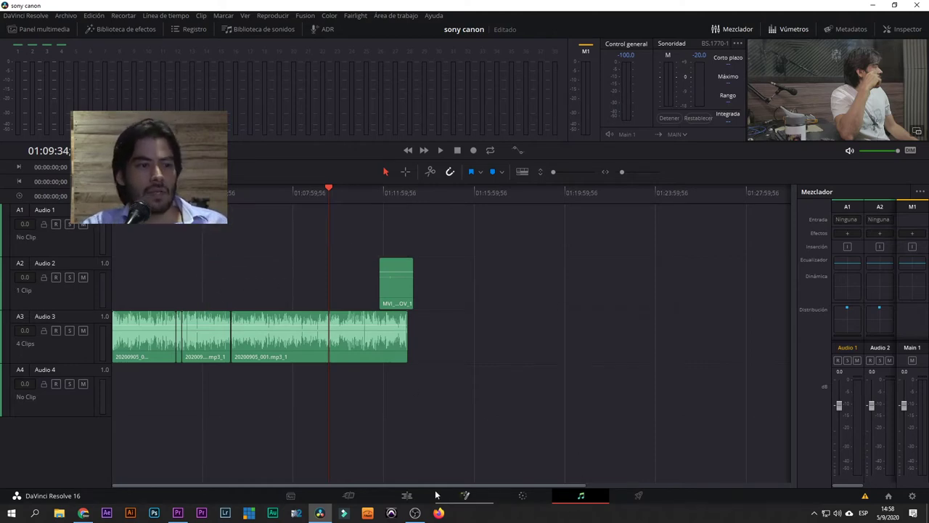
# Step: Return to the Edit page to review the cleaned-up timeline and preview it at 01:10:20;13
pyautogui.click(407, 496)
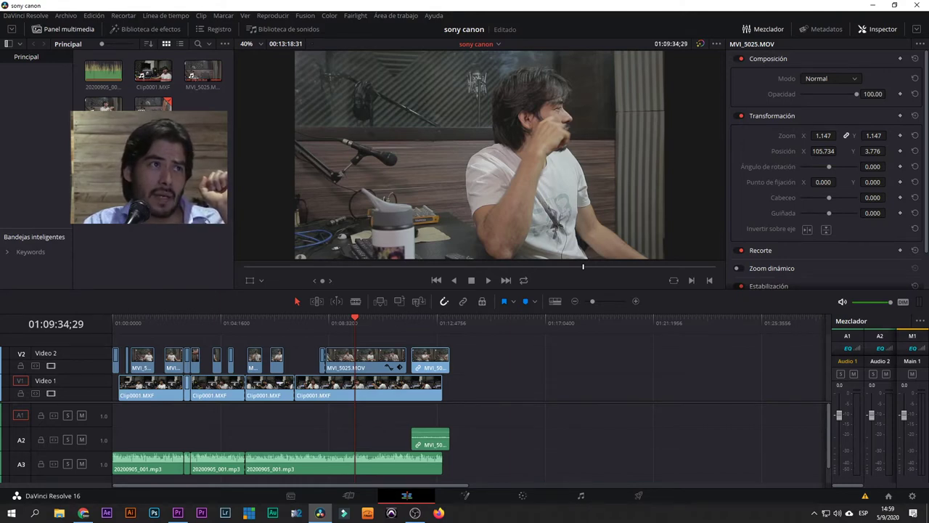
pyautogui.hotkey('alt', 'Tab')
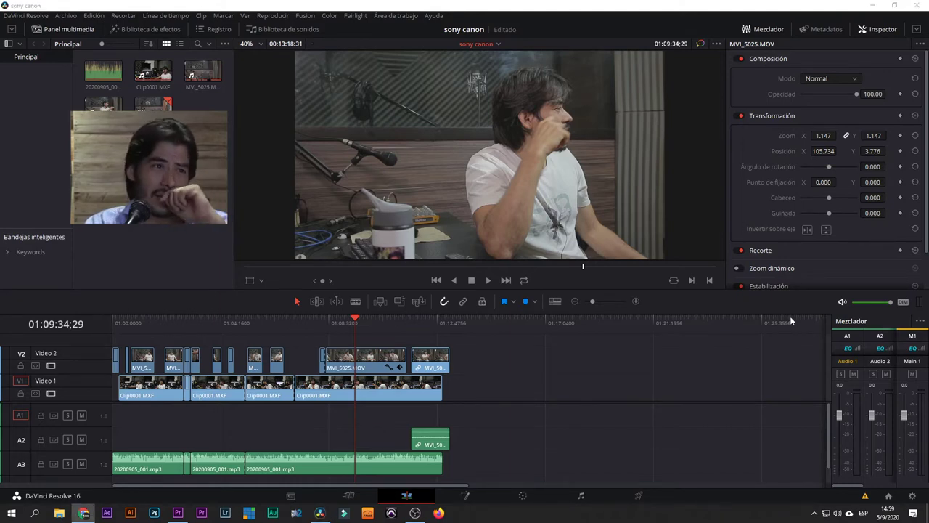
pyautogui.hotkey('alt', 'Tab')
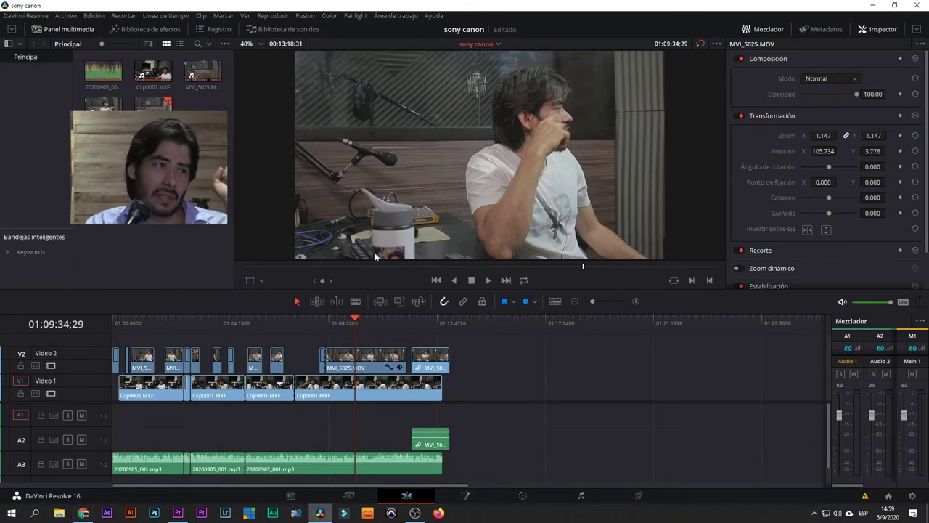
pyautogui.click(375, 324)
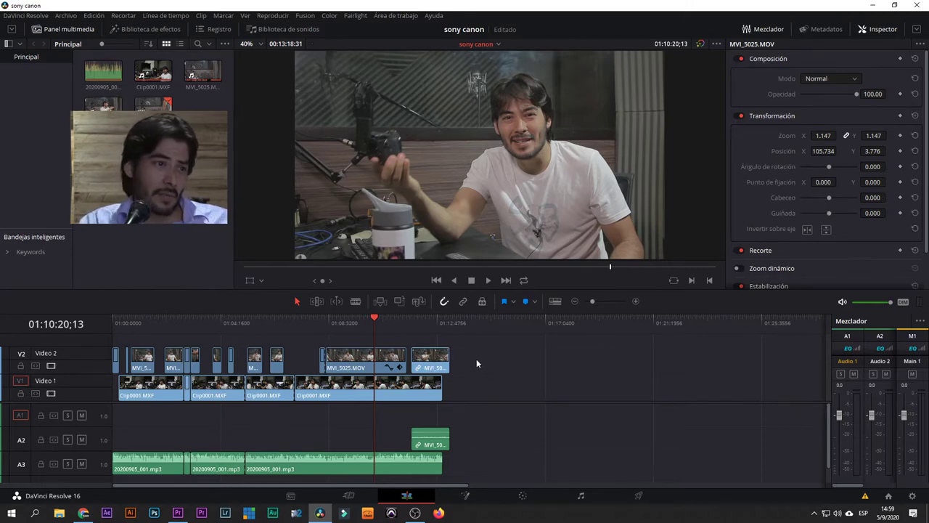
# Step: Switch to Adobe Premiere Pro, deselect the C0017.MP4 clip in the timeline and examine the editing layout
pyautogui.click(182, 515)
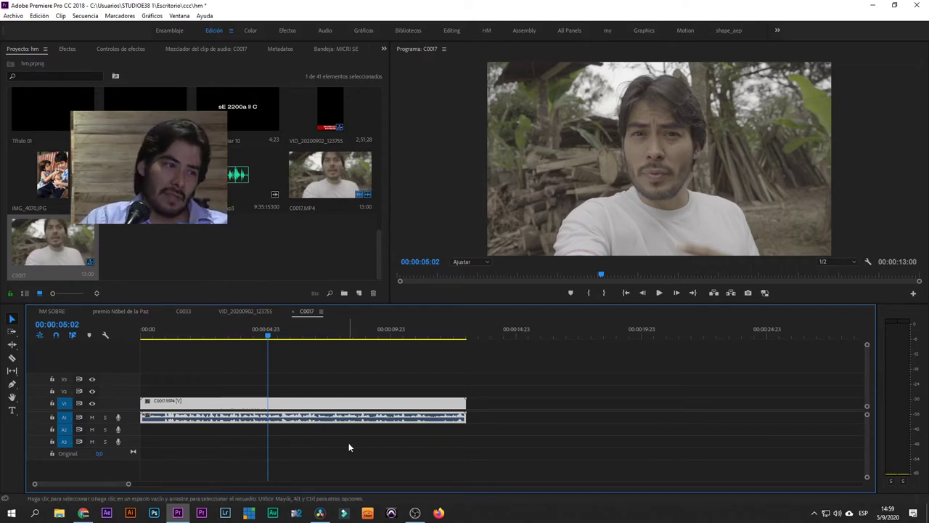
pyautogui.moveTo(348, 447); pyautogui.dragTo(302, 356)
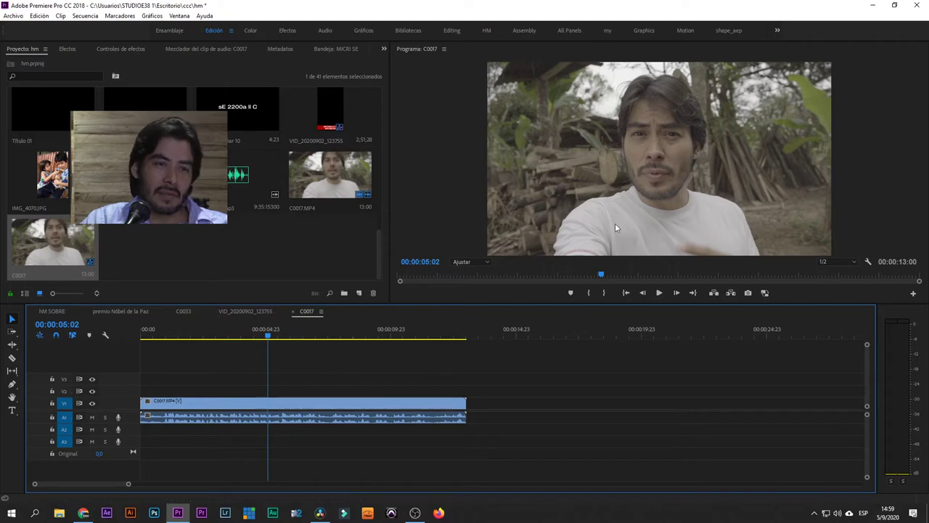
pyautogui.click(656, 130)
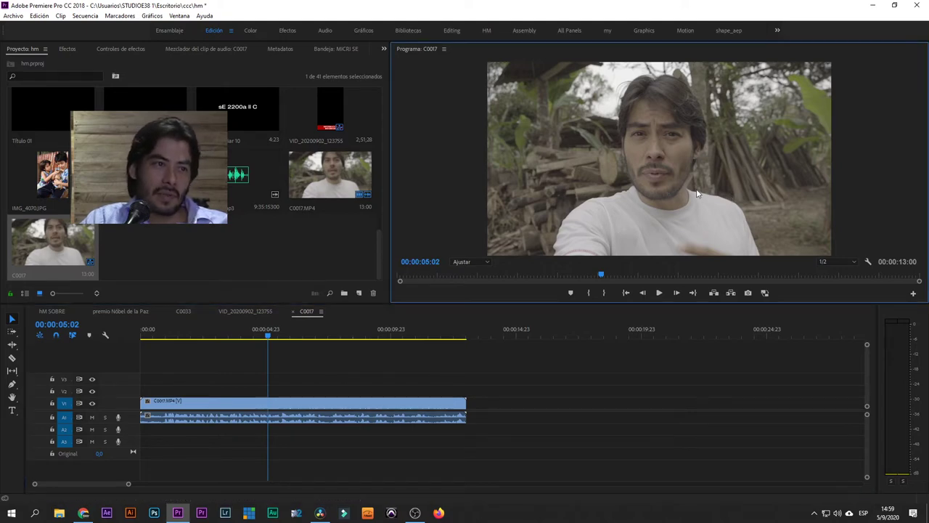
pyautogui.click(177, 254)
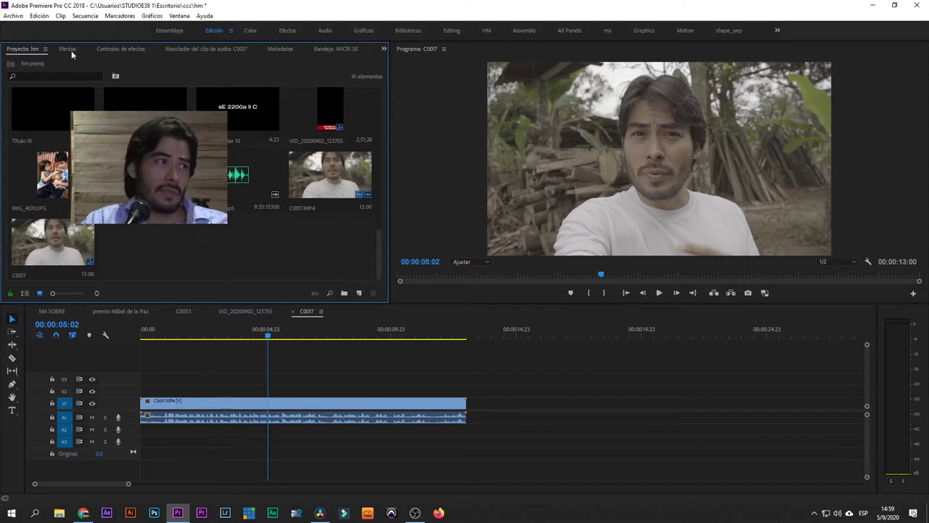
# Step: Look through the effects, effect controls, audio clip mixer, metadata and MICRI SE bin panels
pyautogui.click(70, 51)
pyautogui.click(120, 51)
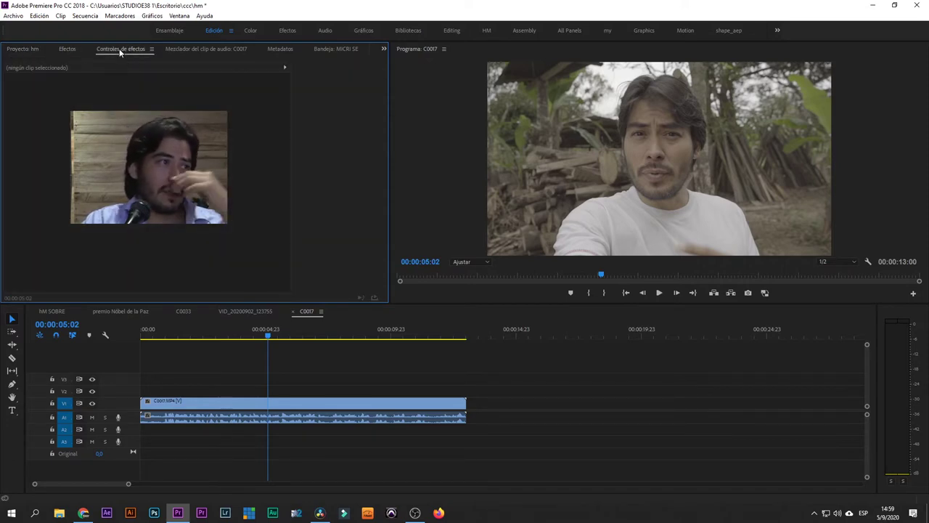
pyautogui.click(238, 49)
pyautogui.click(280, 49)
pyautogui.click(331, 49)
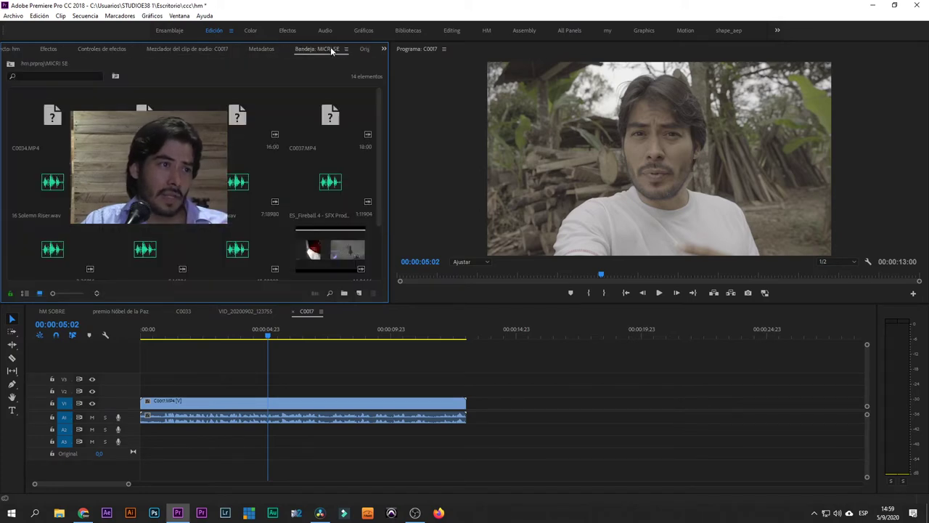
# Step: Close the MICRI SE bin and the C0017.MP4 source monitor, then return to the hm project's media items
pyautogui.click(345, 50)
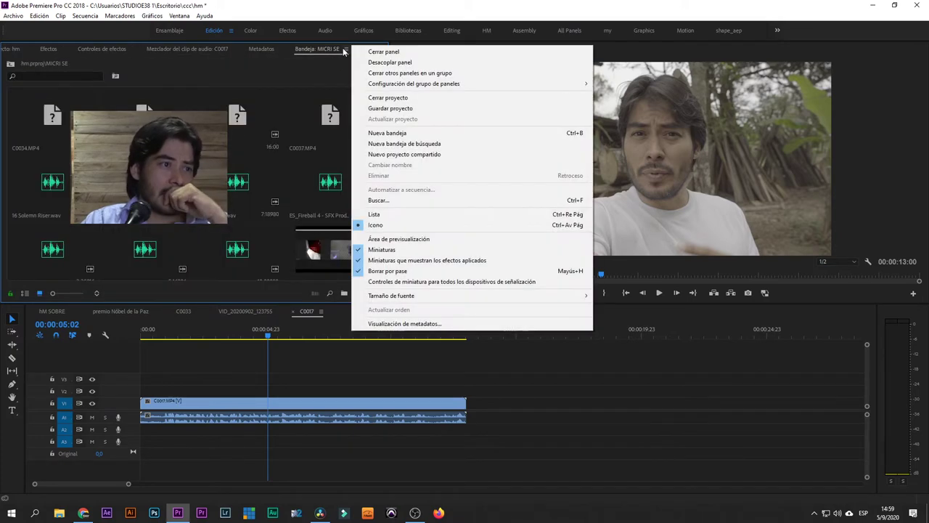
pyautogui.click(387, 55)
pyautogui.click(363, 49)
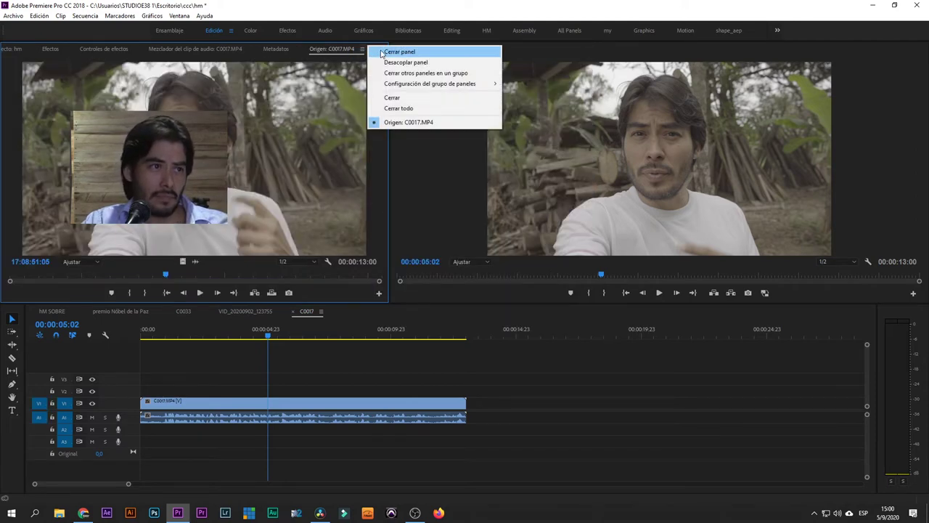
pyautogui.click(381, 52)
pyautogui.click(21, 50)
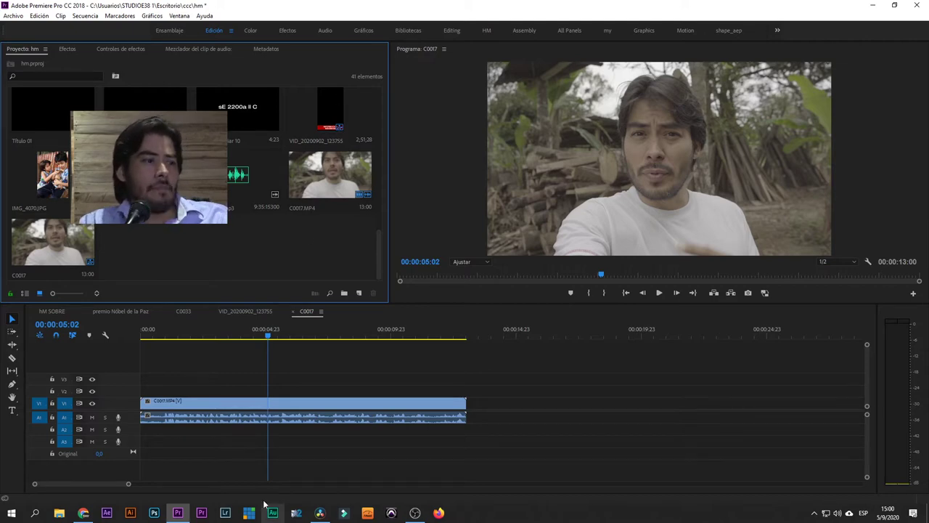
# Step: Compare DaVinci Resolve's Edit page with Premiere Pro, then look over Premiere Pro's Color workspace and its project media
pyautogui.click(321, 513)
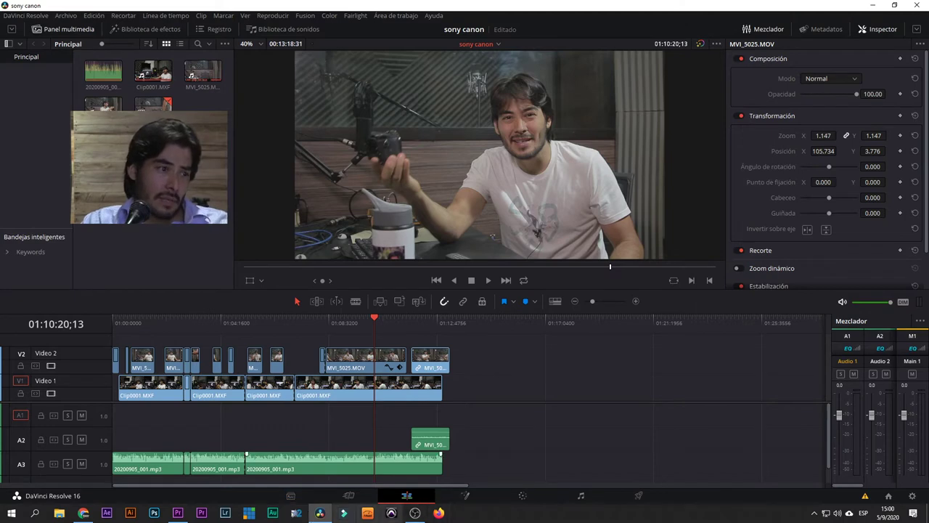
pyautogui.click(178, 512)
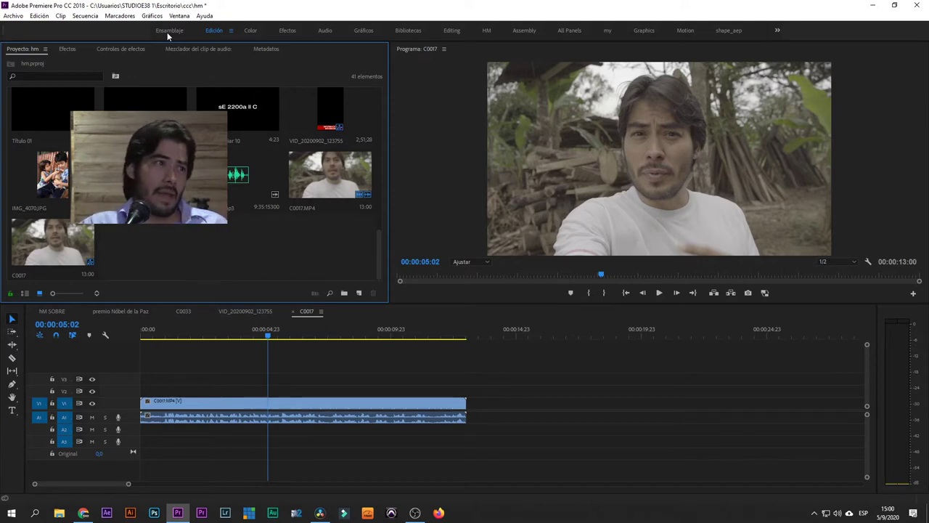
pyautogui.click(251, 31)
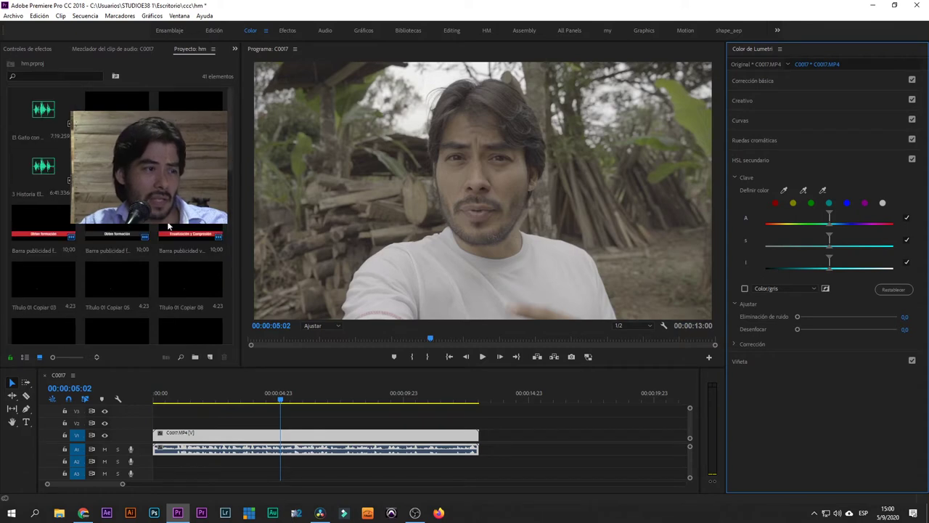
pyautogui.scroll(-5, 167, 228)
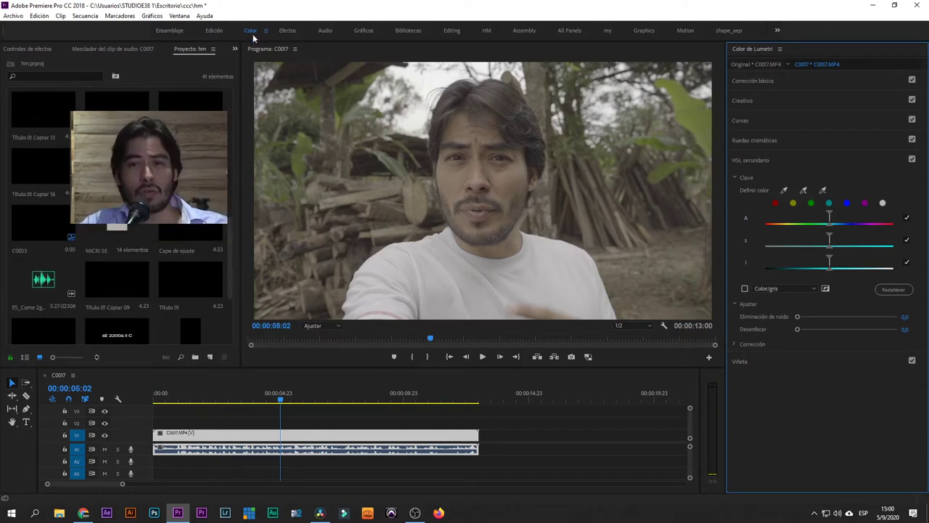
# Step: Close the hm project, audio clip mixer and effect controls panels in the Color workspace
pyautogui.click(212, 49)
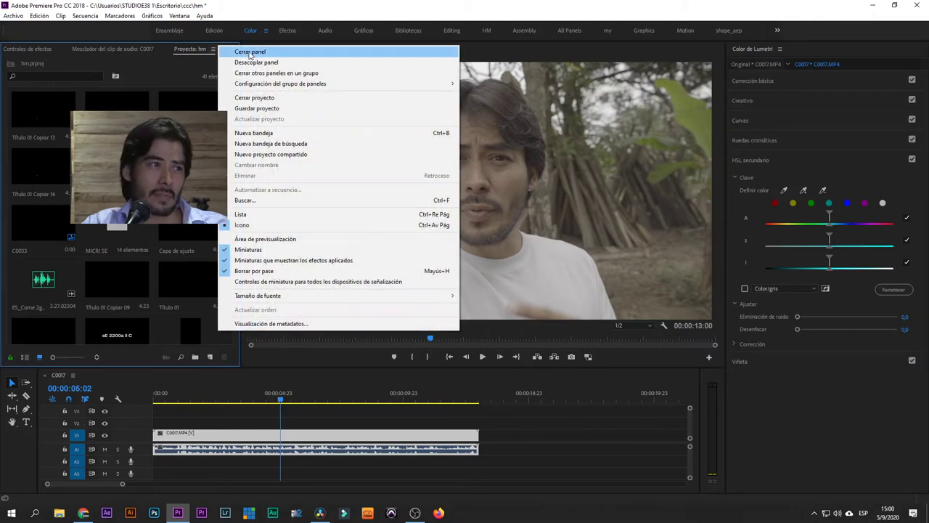
pyautogui.click(230, 55)
pyautogui.click(212, 49)
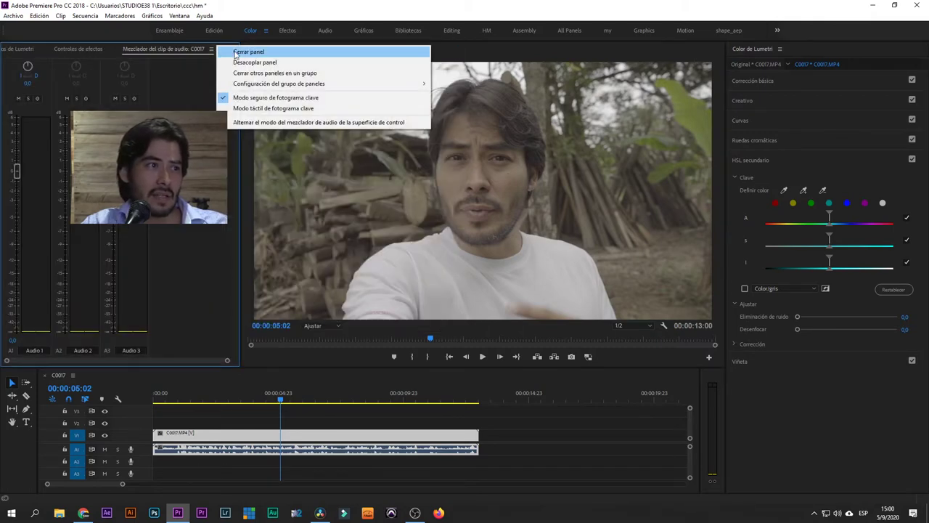
pyautogui.click(232, 53)
pyautogui.click(195, 48)
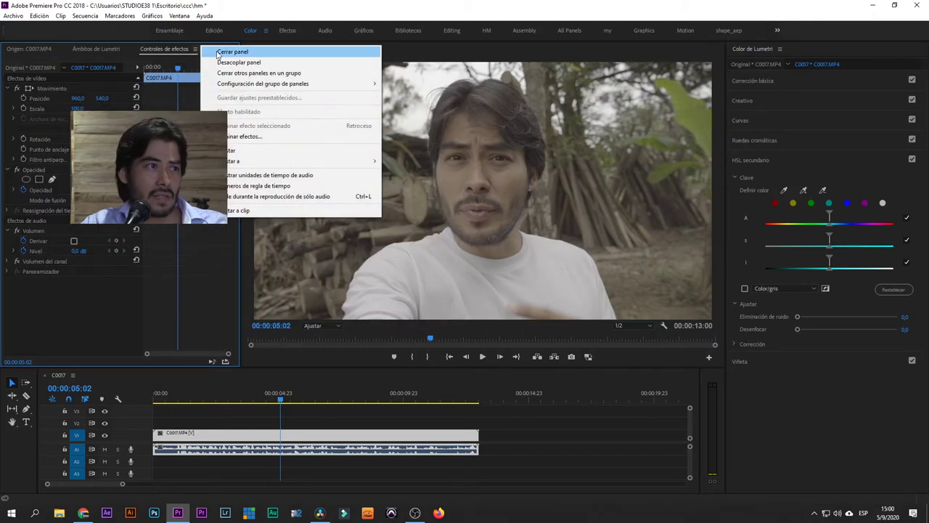
pyautogui.click(216, 56)
# Step: Close the C0017.MP4 source monitor, leaving the Lumetri scopes, and move the playhead to 00:00:06:06
pyautogui.click(31, 50)
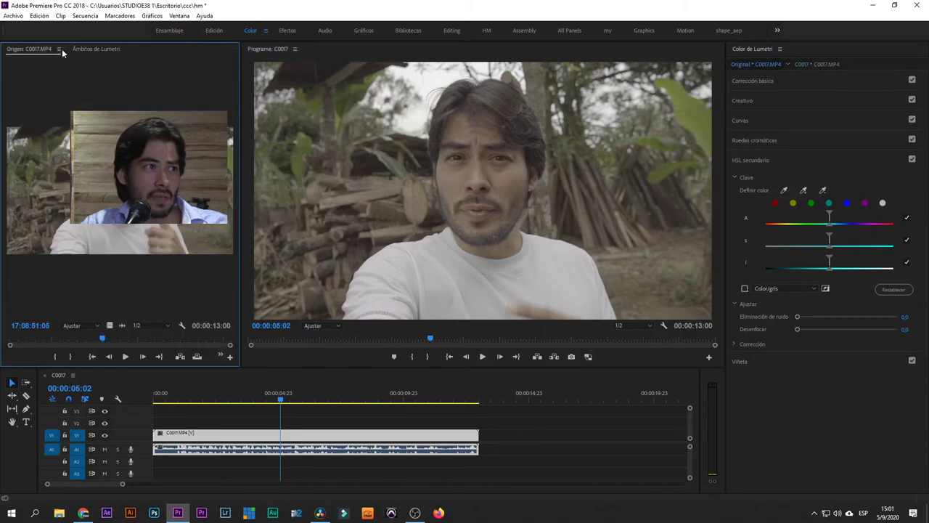
pyautogui.click(59, 48)
pyautogui.click(92, 56)
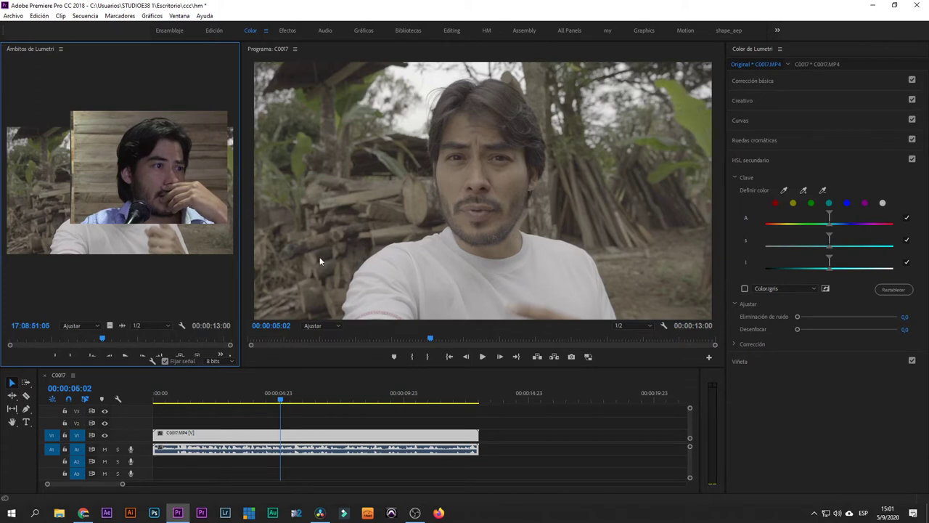
pyautogui.click(310, 394)
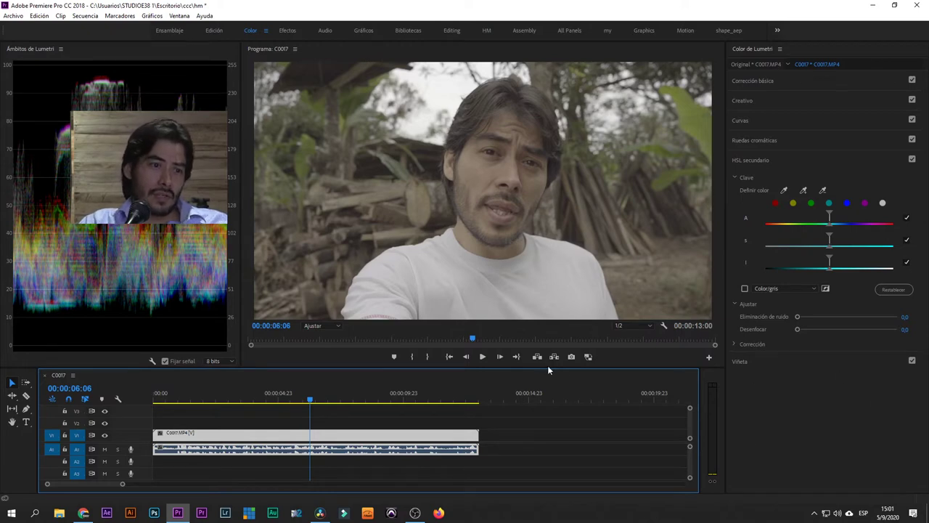
pyautogui.moveTo(549, 368); pyautogui.dragTo(551, 356)
# Step: Switch to the Edición workspace, then to the Efectos workspace, to compare their layouts
pyautogui.click(212, 30)
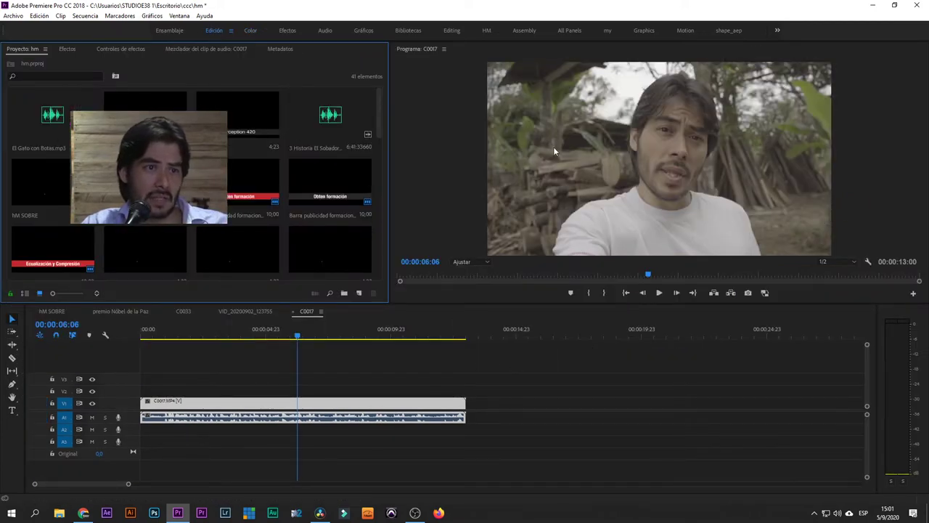
pyautogui.click(288, 29)
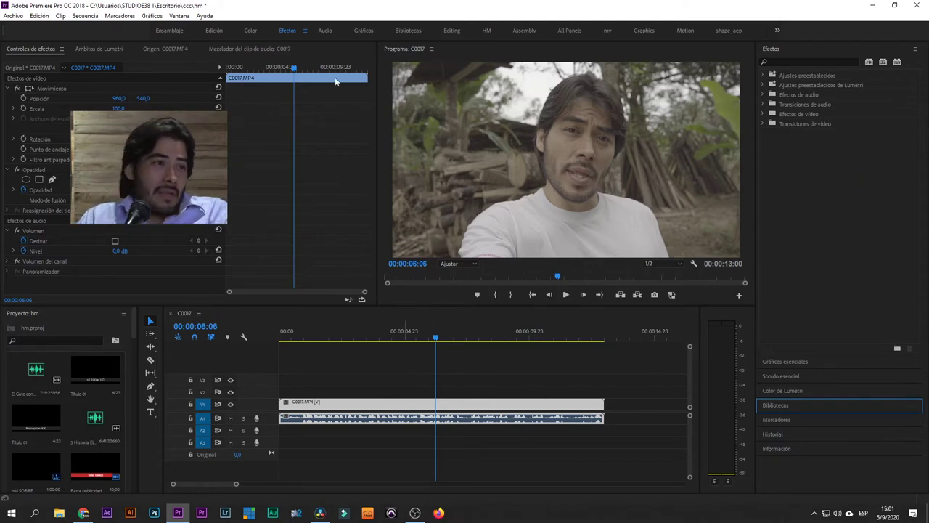
# Step: Switch to the Audio workspace and enlarge the source and program monitors above the timeline
pyautogui.click(324, 31)
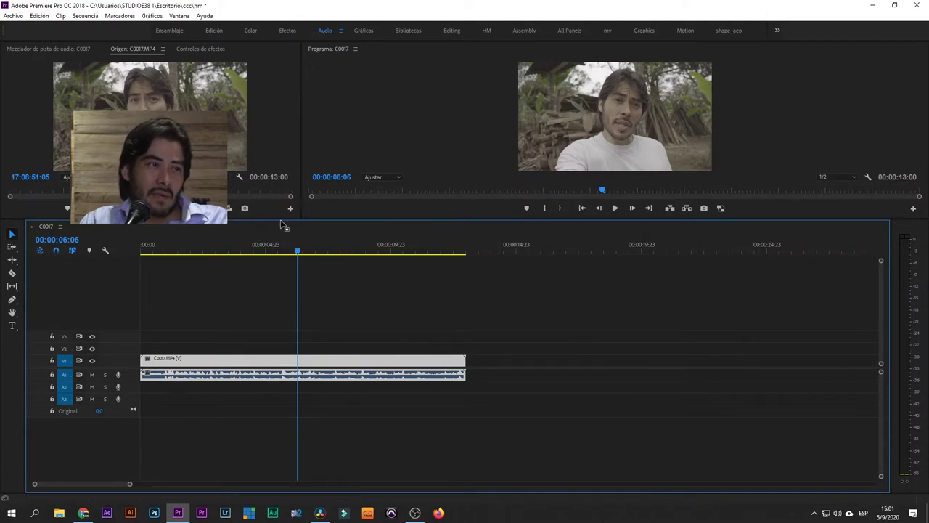
pyautogui.moveTo(281, 222); pyautogui.dragTo(271, 270)
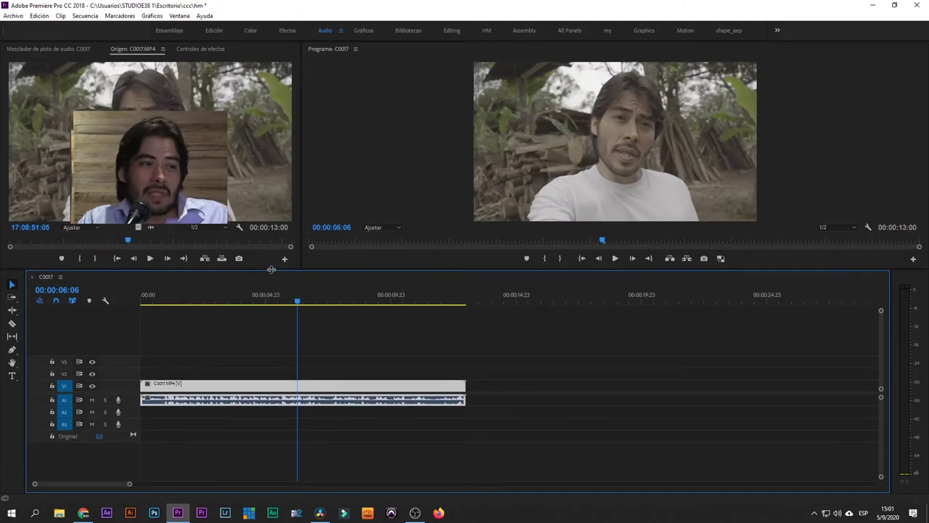
# Step: Switch to DaVinci Resolve's Fairlight page and show the metadata and inspector for the last 20200905_001.mp3 clip on Audio 3
pyautogui.click(321, 512)
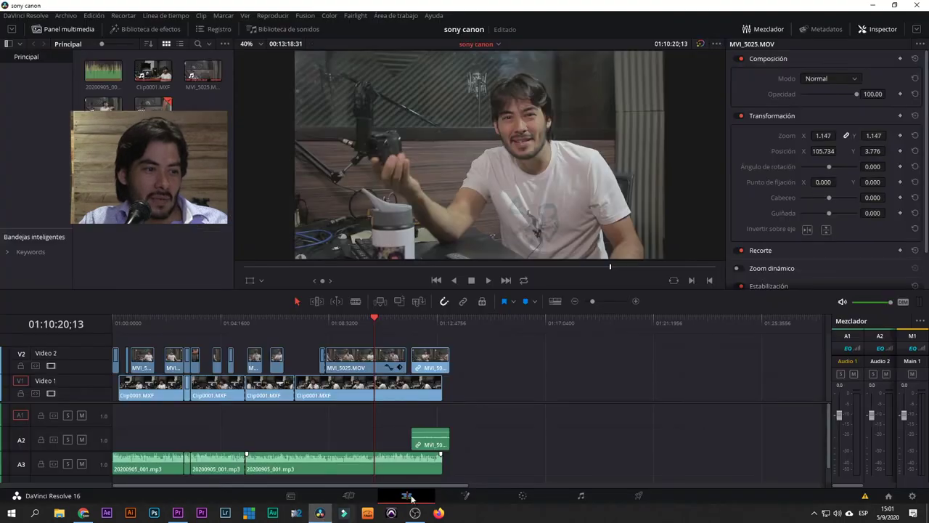
pyautogui.click(581, 496)
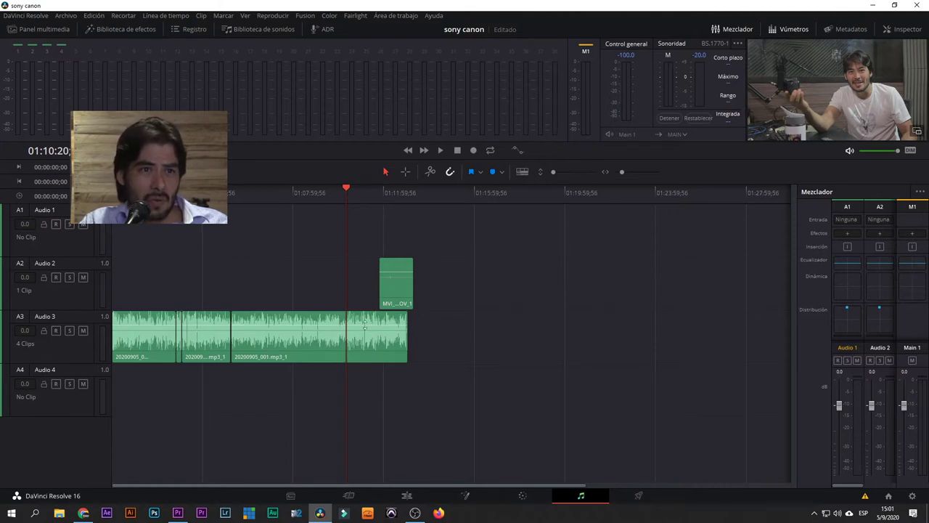
pyautogui.click(367, 339)
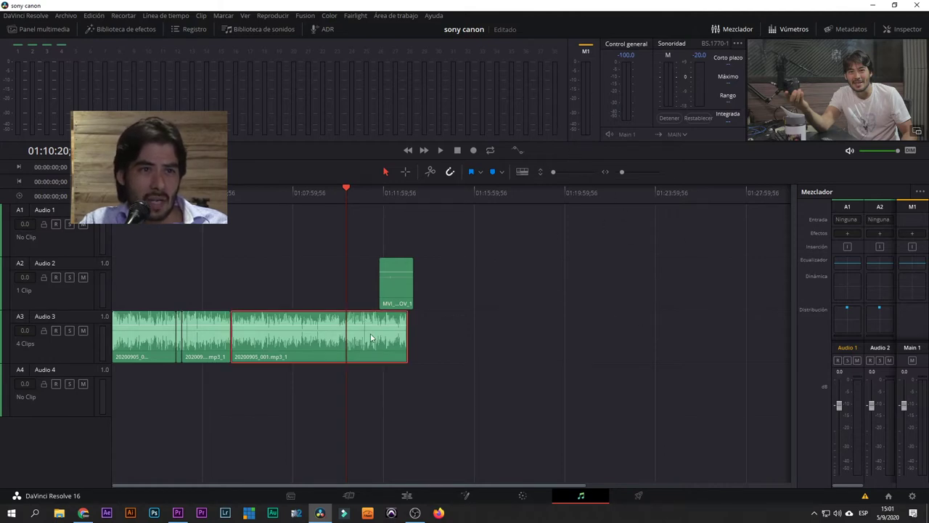
pyautogui.click(852, 31)
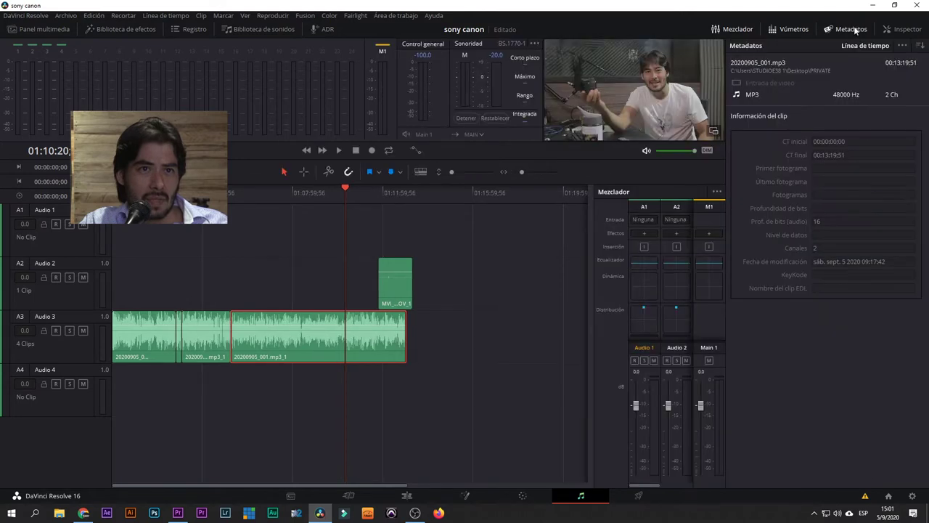
pyautogui.click(900, 31)
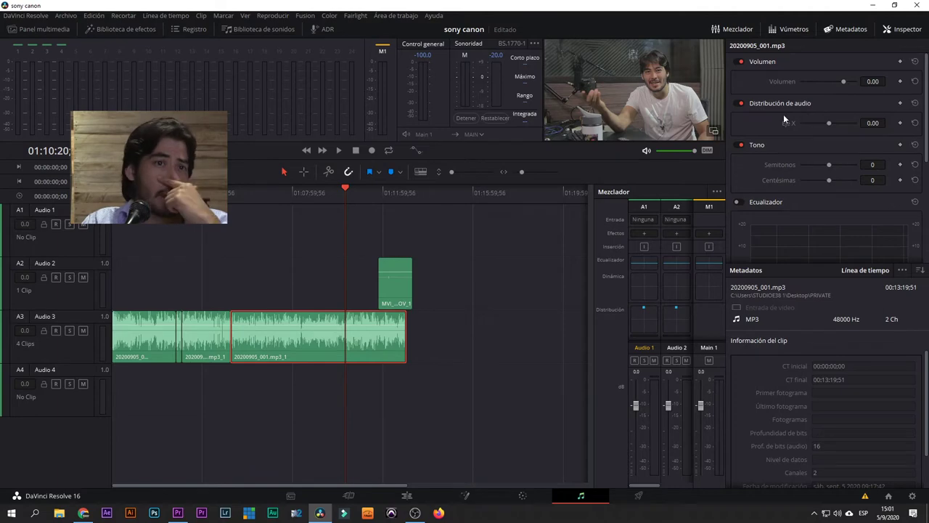
# Step: Compare Premiere Pro's Gráficos workspace with DaVinci Resolve's Fusion page
pyautogui.click(179, 513)
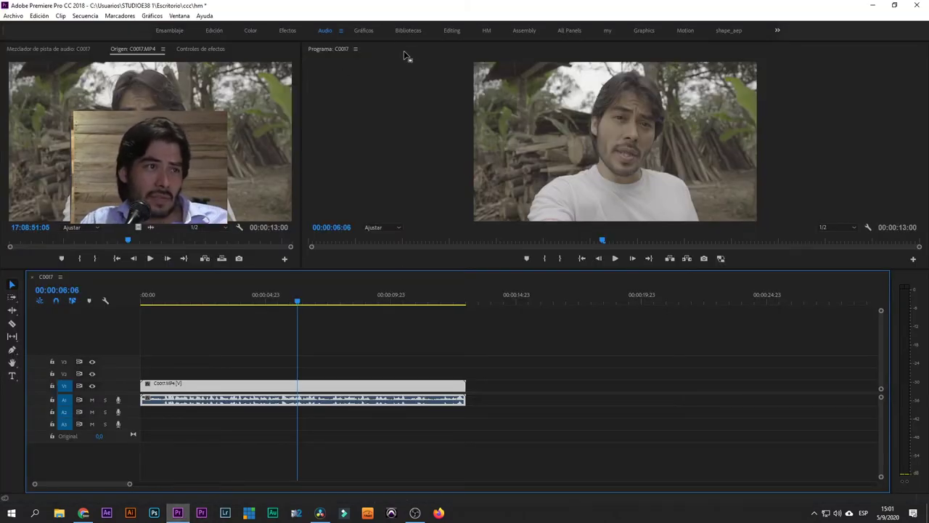
pyautogui.click(363, 31)
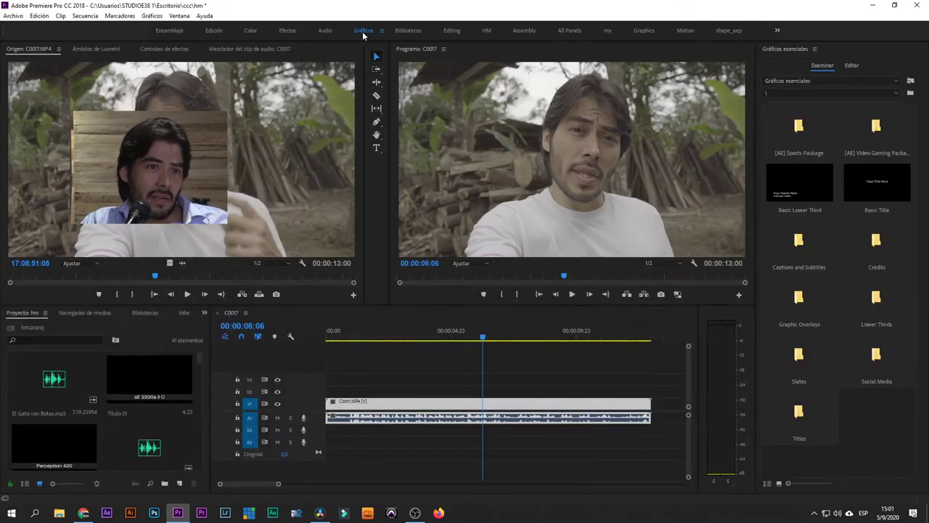
pyautogui.click(321, 513)
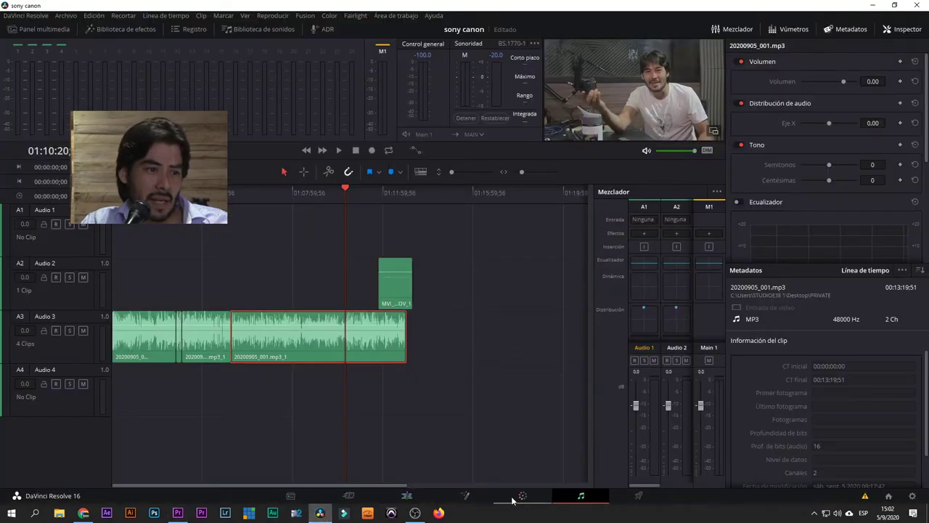
pyautogui.click(467, 498)
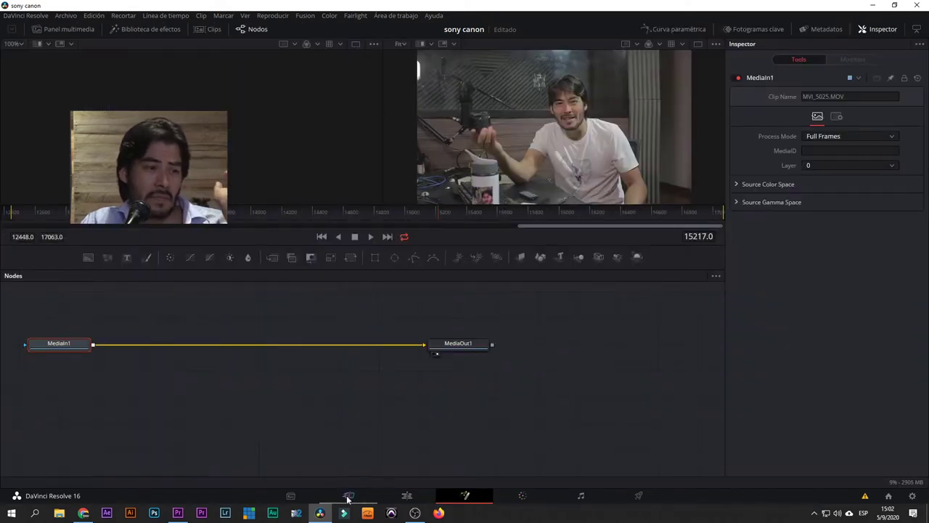
# Step: Switch to Premiere Pro and view its Bibliotecas and Editing workspaces
pyautogui.click(178, 513)
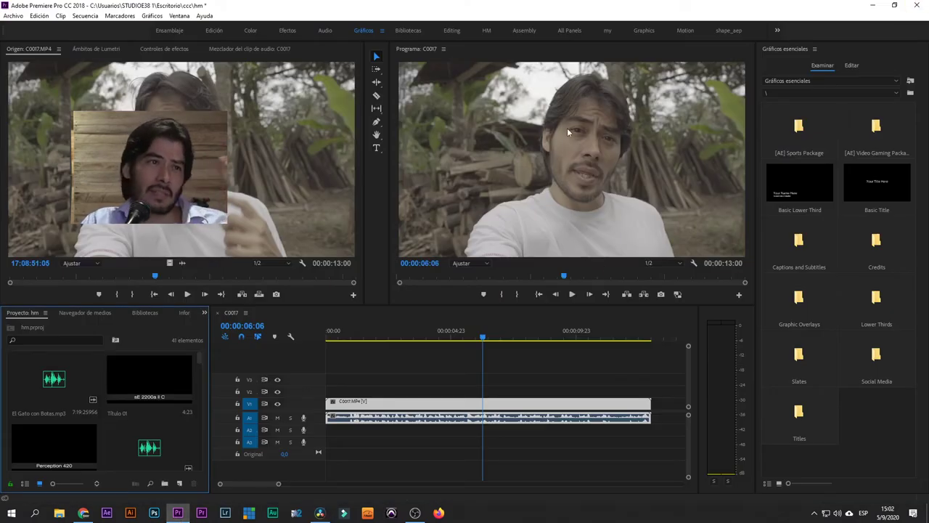
pyautogui.click(410, 31)
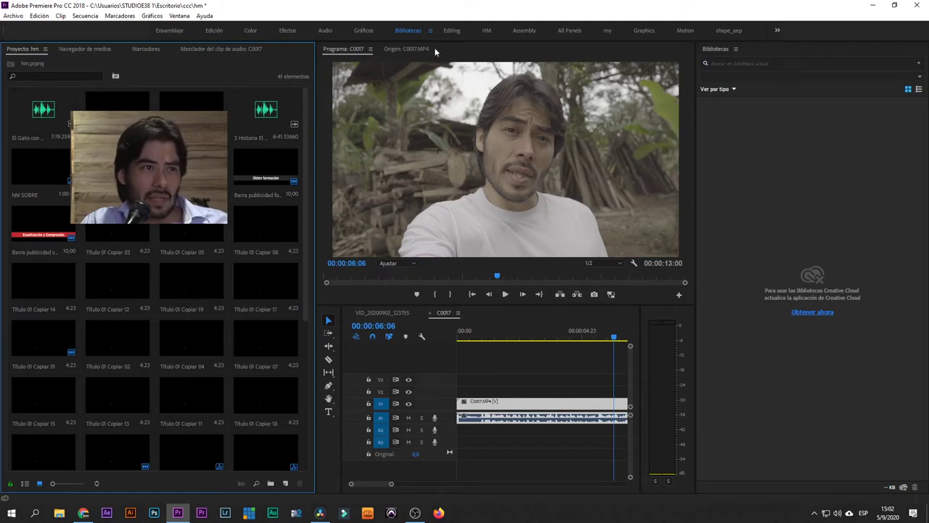
pyautogui.click(446, 32)
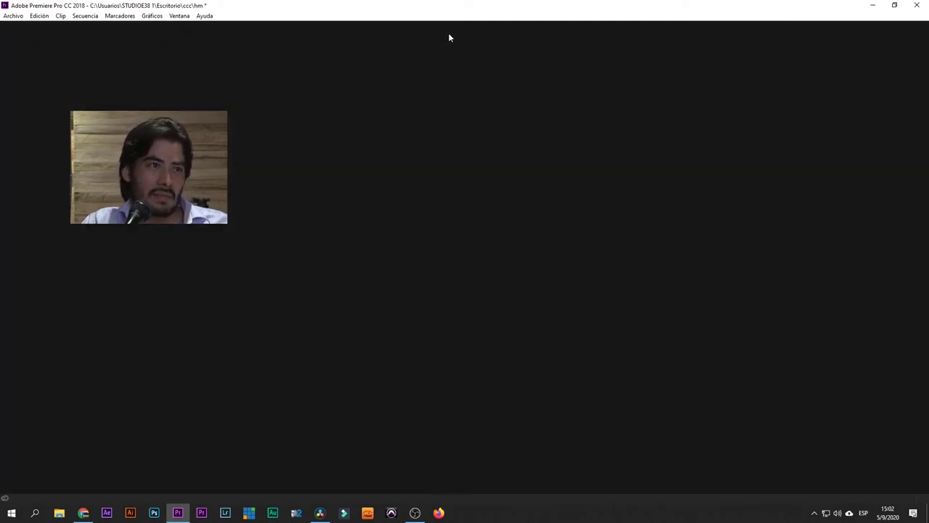
# Step: Load the Edición workspace, then move the C0017 playhead to 00:00:07:09 with the clip deselected
pyautogui.click(179, 15)
pyautogui.moveTo(305, 27)
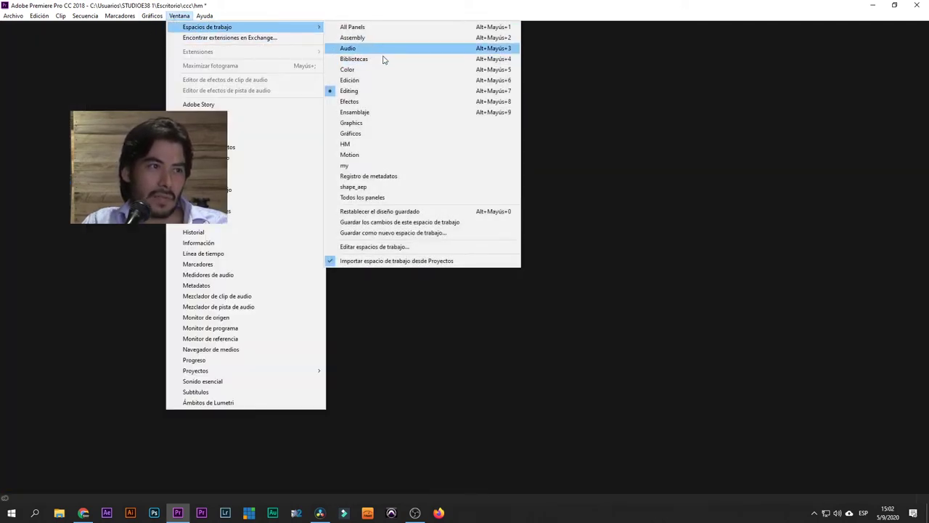
pyautogui.click(376, 81)
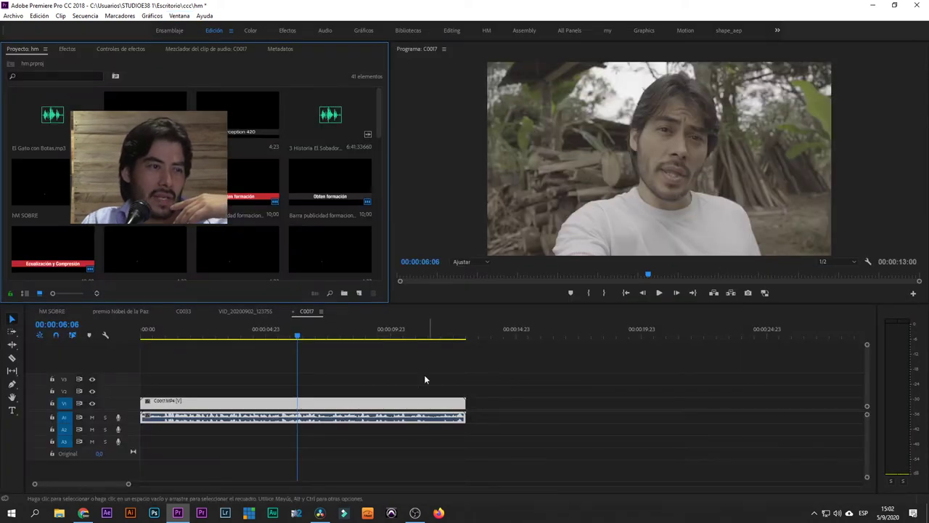
pyautogui.click(327, 336)
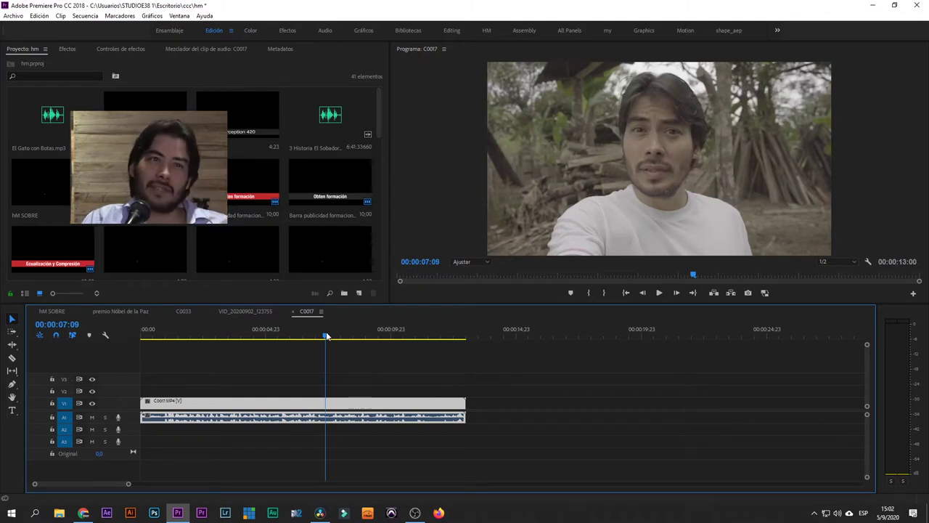
pyautogui.hotkey('ctrl', 'a')
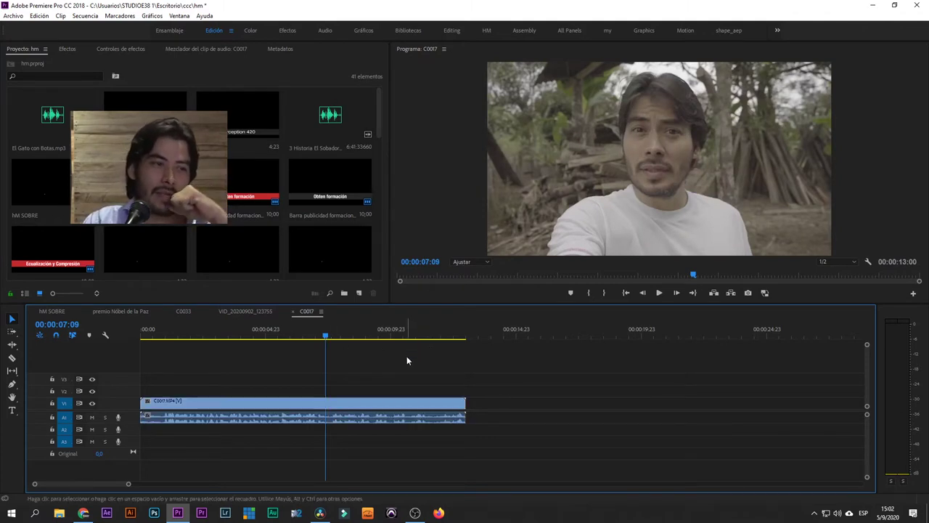
# Step: Switch to DaVinci Resolve's Fusion page and delete the connection between the MediaIn1 and MediaOut1 nodes
pyautogui.click(320, 512)
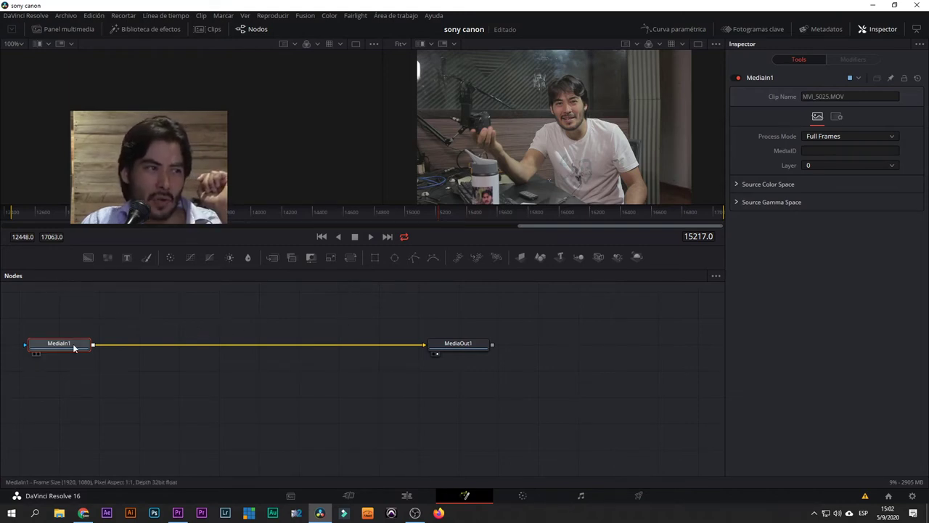
pyautogui.rightClick(469, 344)
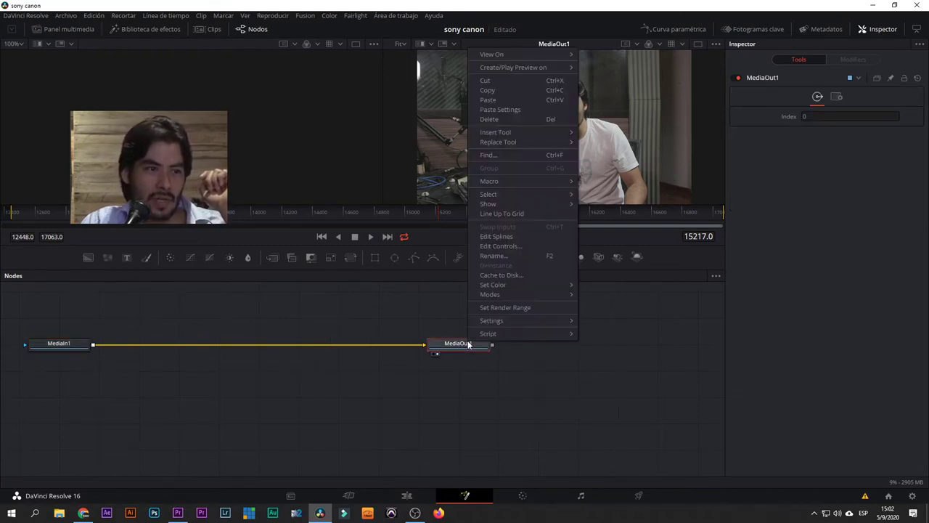
pyautogui.click(375, 294)
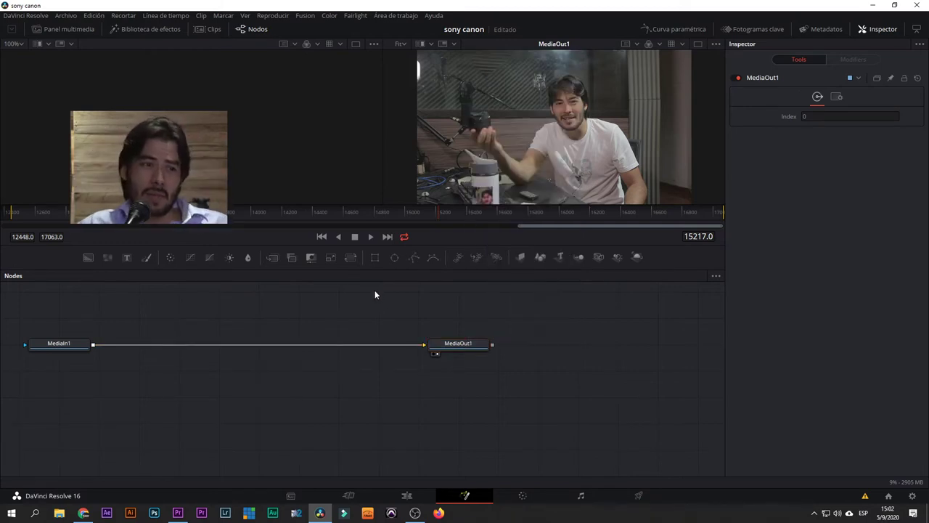
pyautogui.moveTo(315, 305); pyautogui.dragTo(375, 397)
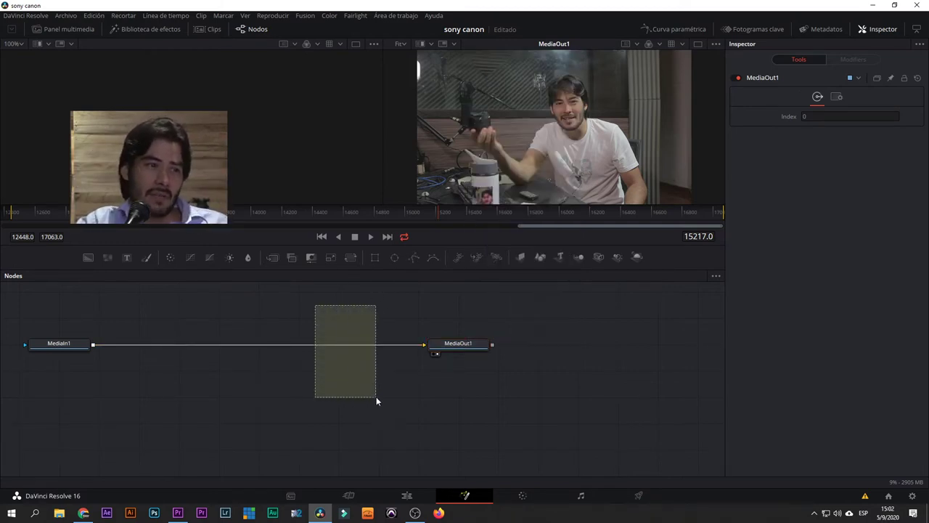
pyautogui.rightClick(411, 344)
pyautogui.click(402, 361)
pyautogui.moveTo(375, 330); pyautogui.dragTo(399, 363)
pyautogui.click(397, 343)
pyautogui.press('Delete')
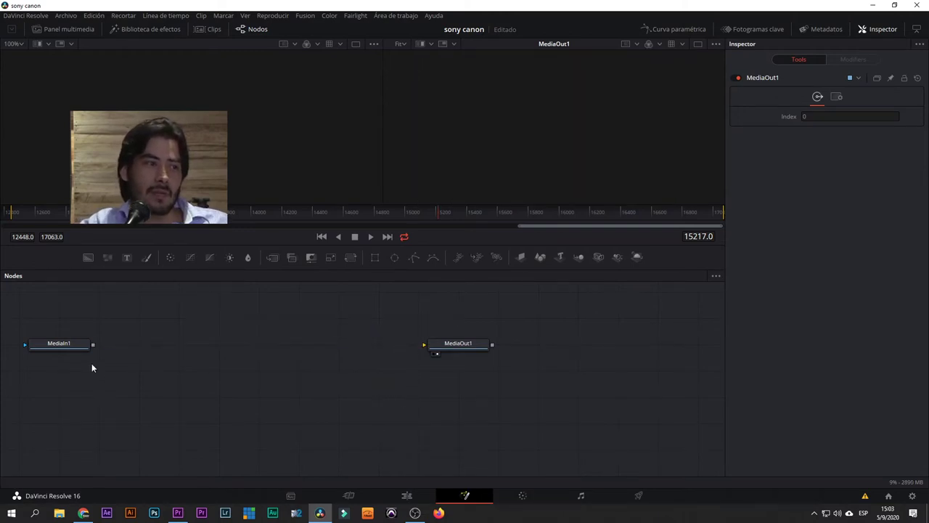
# Step: Display MediaIn1 in the empty viewer and connect its output to the MediaOut1 node's input
pyautogui.moveTo(78, 350)
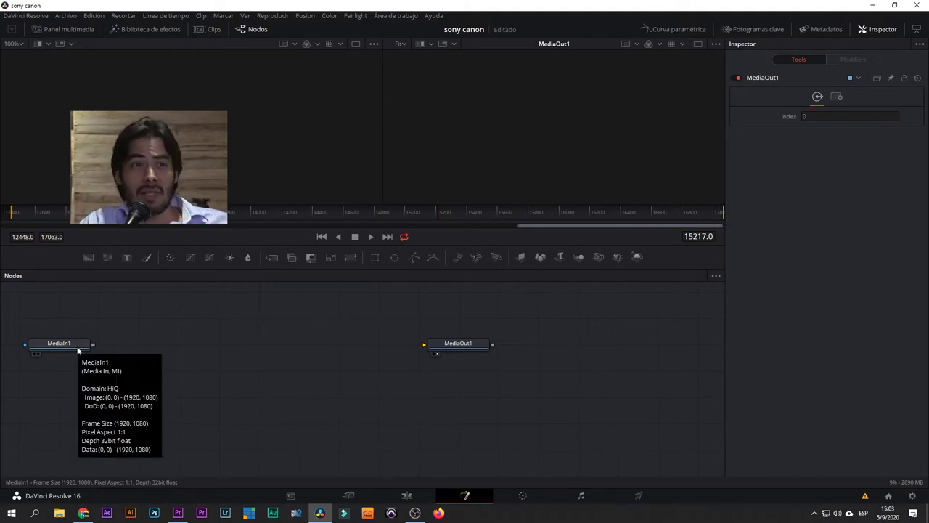
pyautogui.click(35, 355)
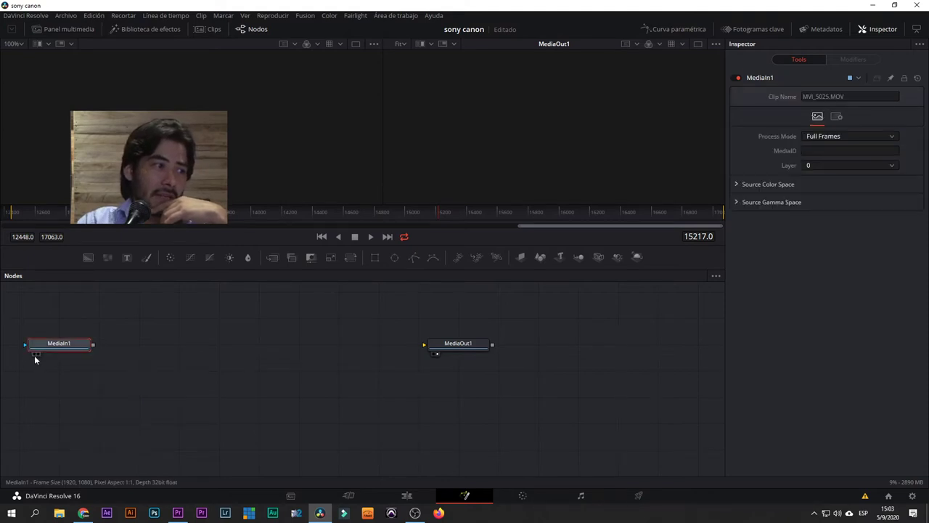
pyautogui.click(32, 354)
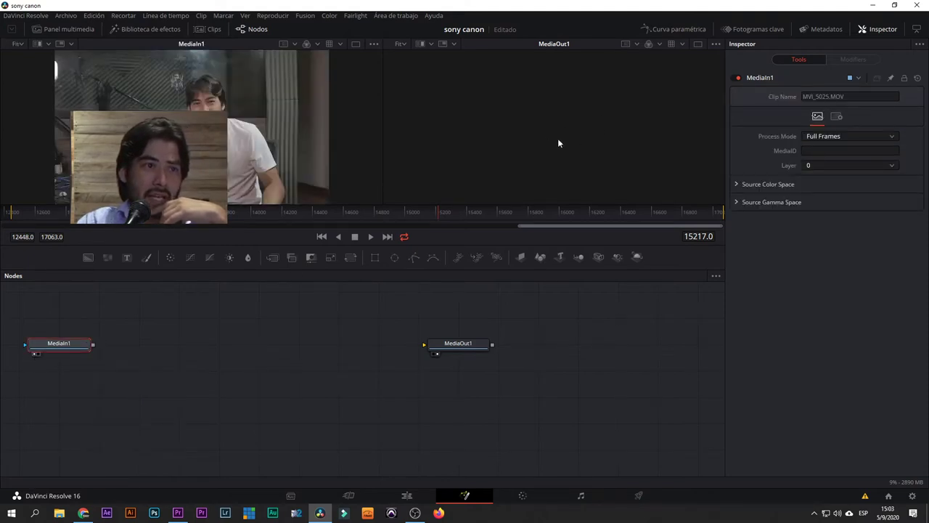
pyautogui.moveTo(94, 345); pyautogui.dragTo(429, 347)
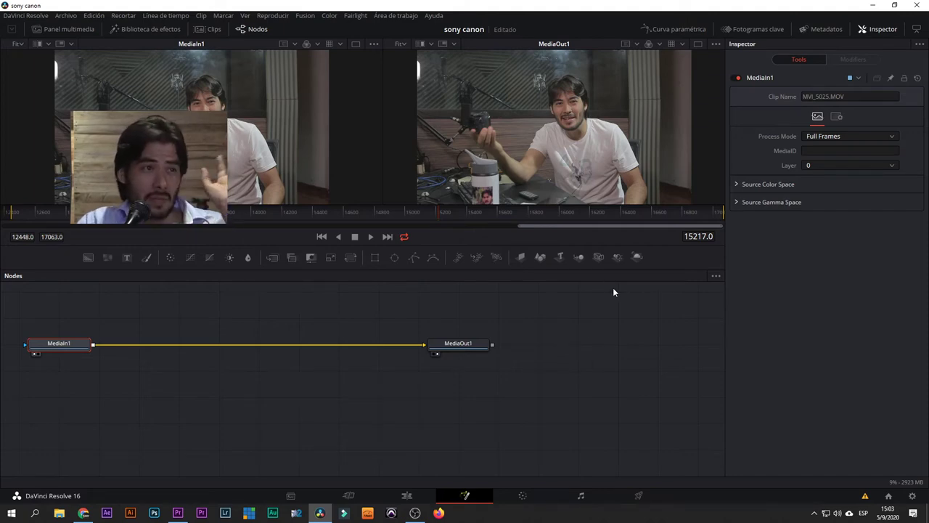
# Step: Return to the Edit page, then switch to Premiere Pro and play part of the C0017 sequence, stopping at 00:00:10:14
pyautogui.click(407, 496)
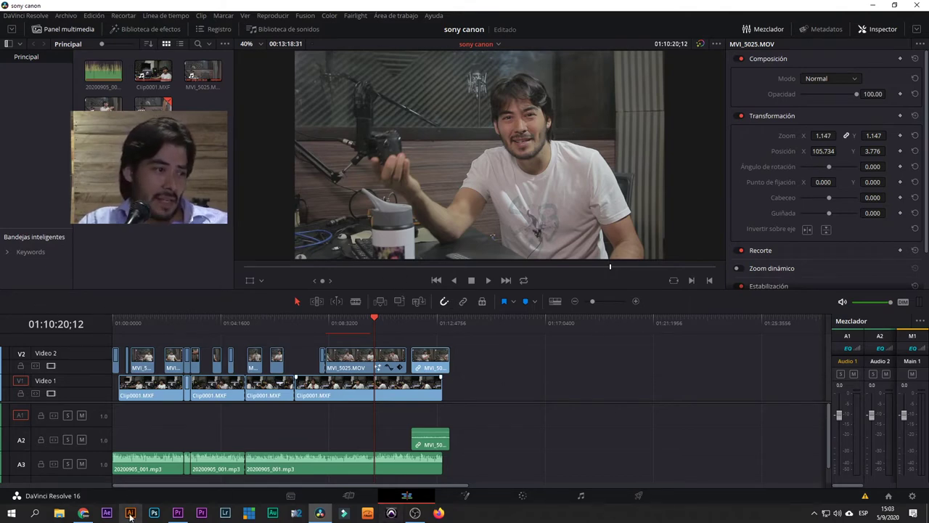
pyautogui.click(178, 512)
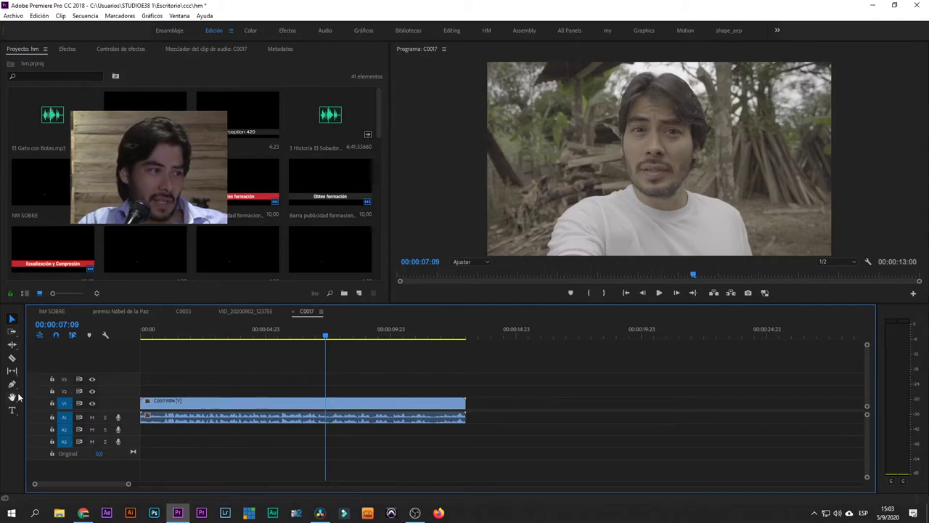
pyautogui.click(360, 337)
pyautogui.press('space')
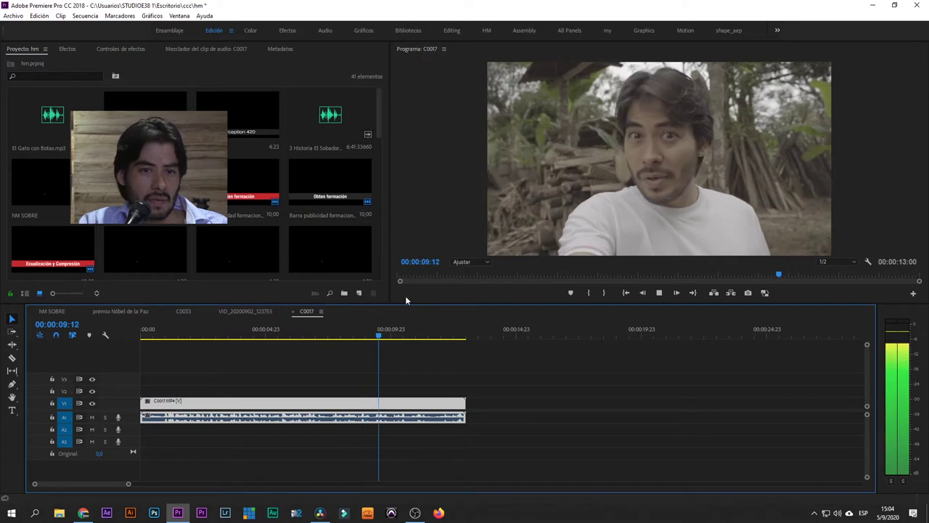
pyautogui.press('space')
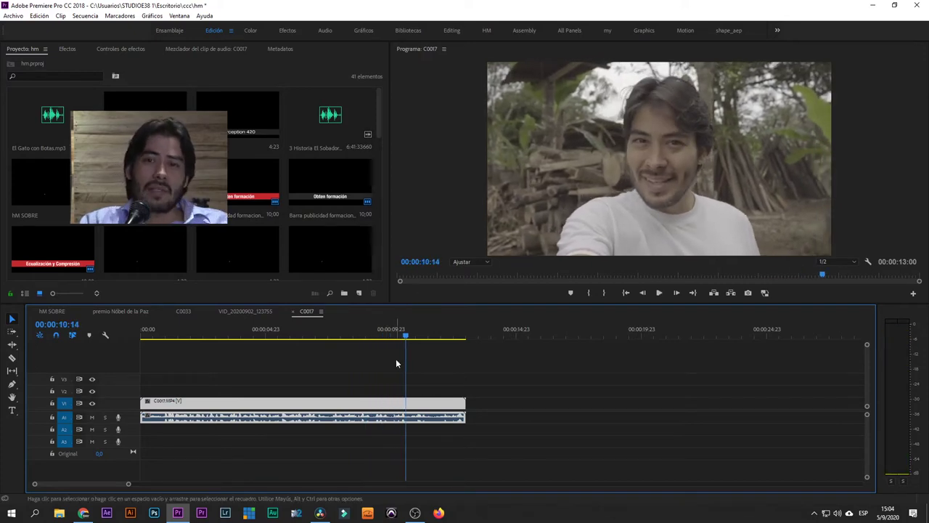
# Step: Look over the C0017 audio clip's options, including Adobe Audition editing, then compare with DaVinci Resolve's Fairlight page
pyautogui.rightClick(391, 419)
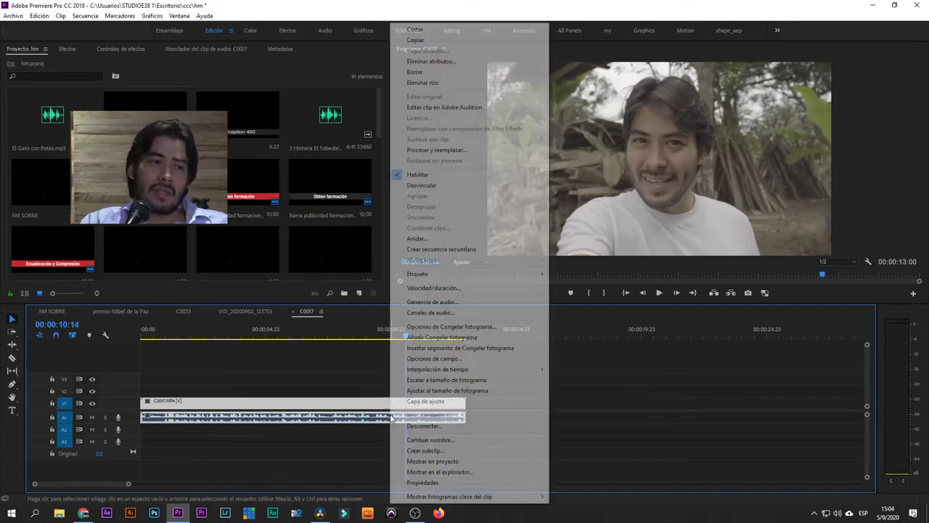
pyautogui.click(637, 371)
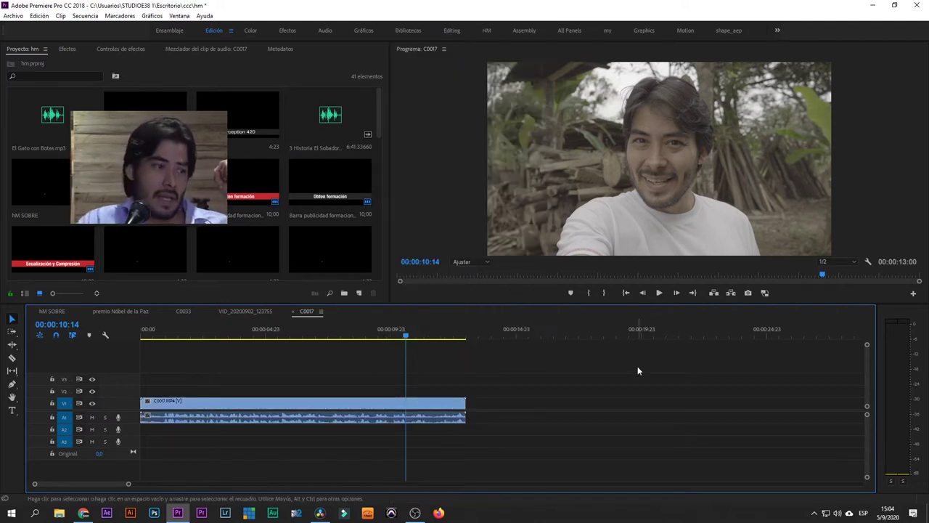
pyautogui.click(321, 513)
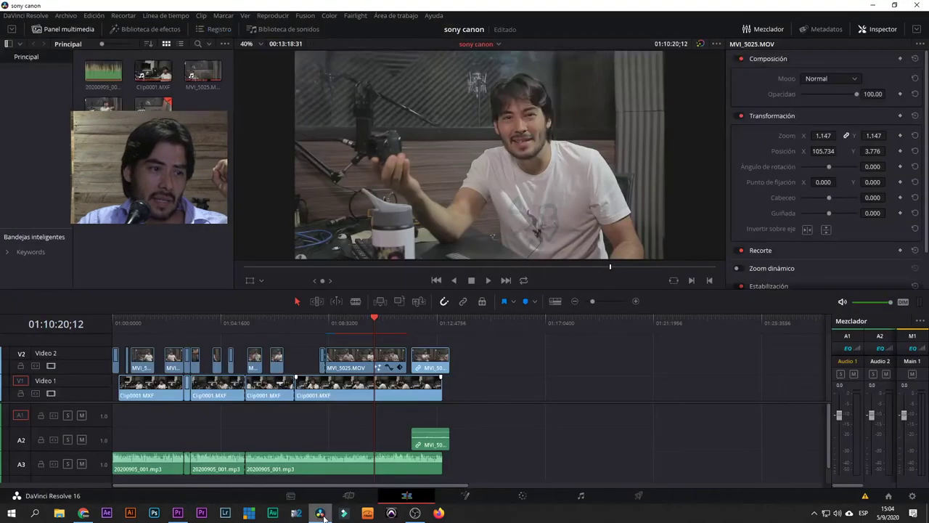
pyautogui.click(581, 497)
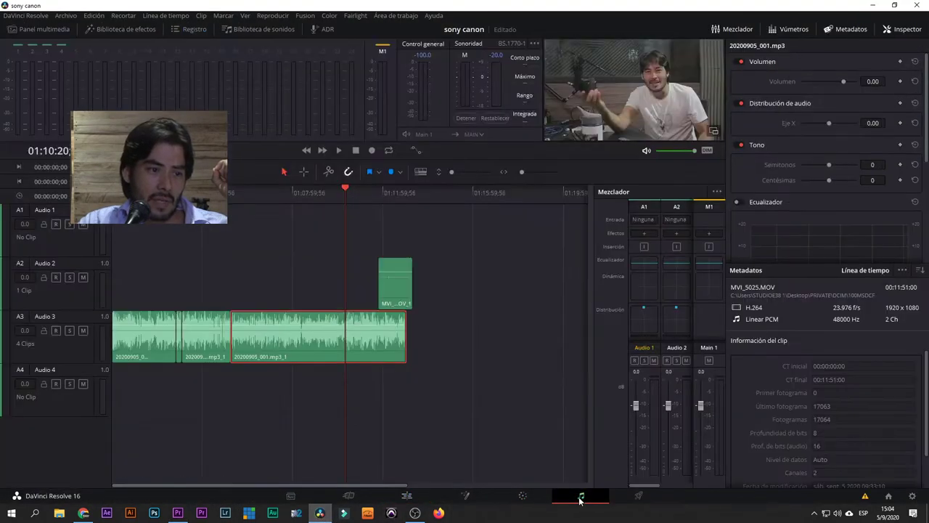
# Step: Inspect the long 20200905_001.mp3 clip on Audio 3, deselect it, and enlarge the Fairlight meters and viewer area
pyautogui.click(338, 348)
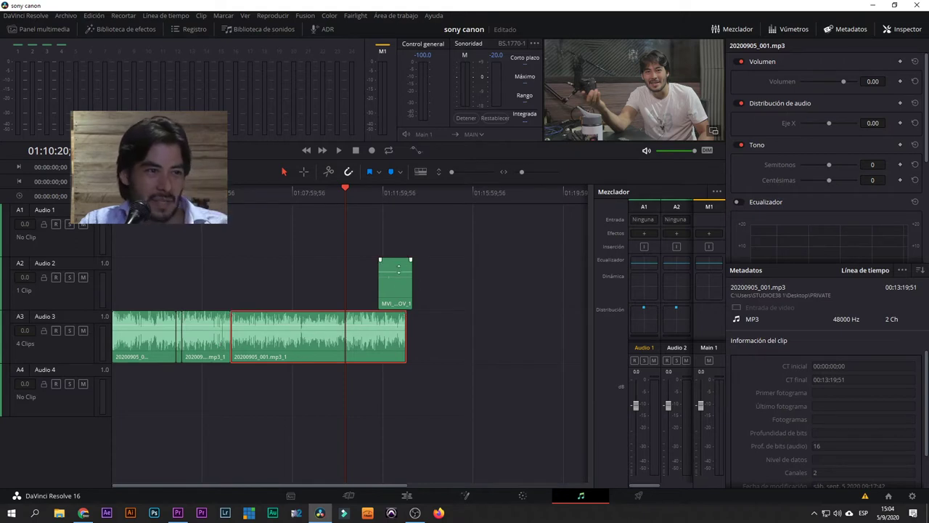
pyautogui.moveTo(404, 313); pyautogui.dragTo(465, 304)
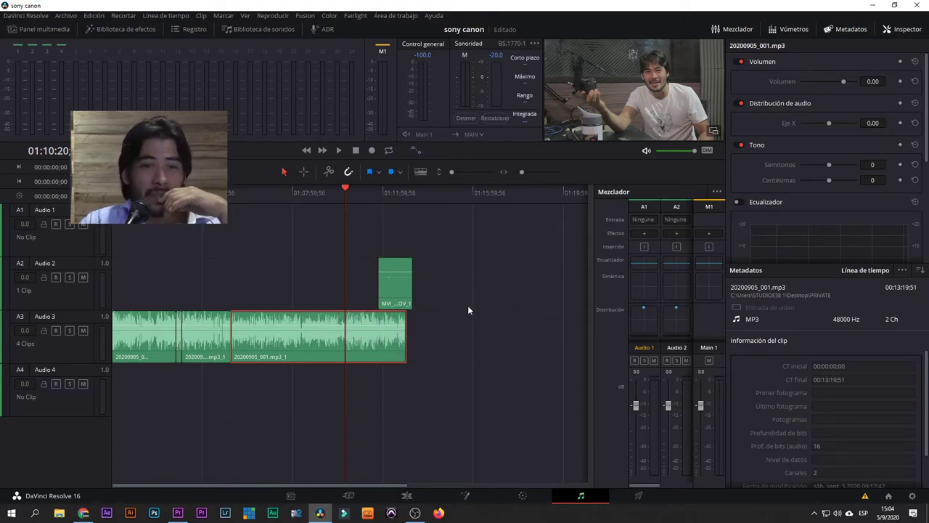
pyautogui.click(480, 311)
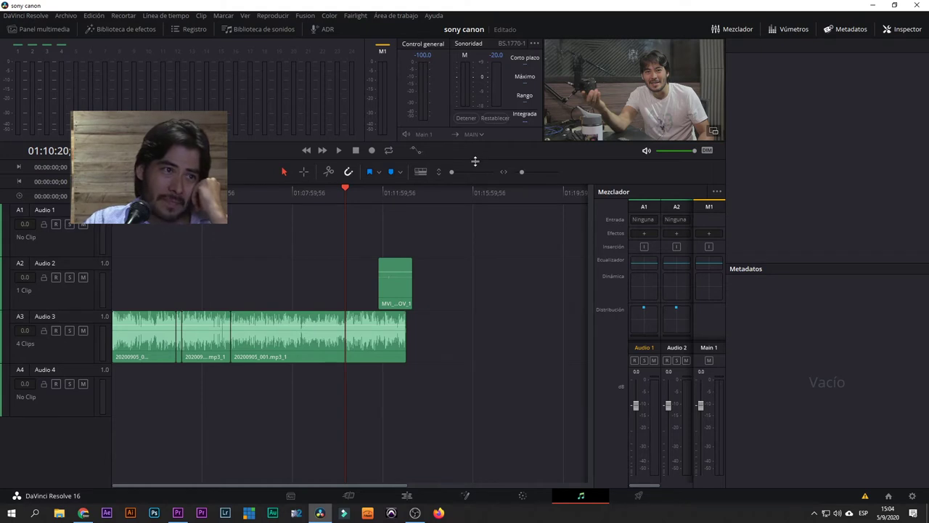
pyautogui.moveTo(475, 162); pyautogui.dragTo(467, 180)
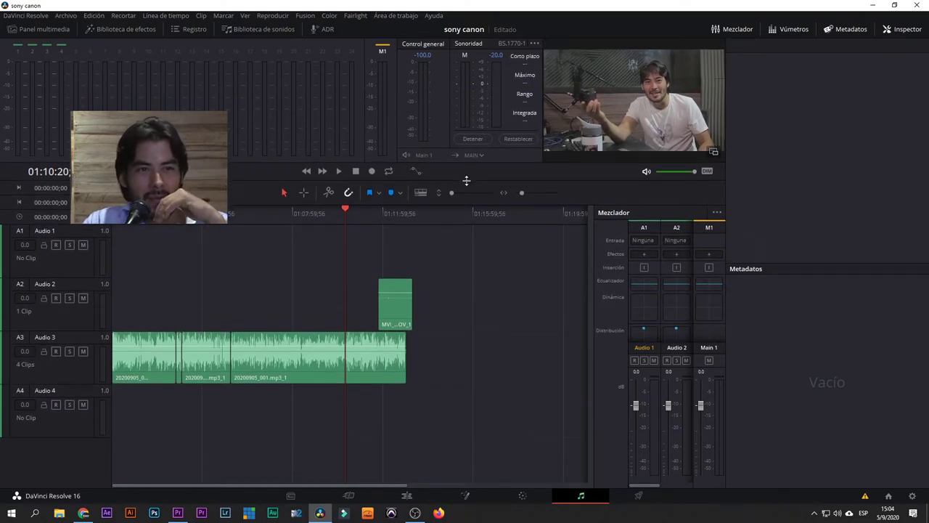
# Step: Return to the Edit page and save the sony canon project
pyautogui.click(408, 496)
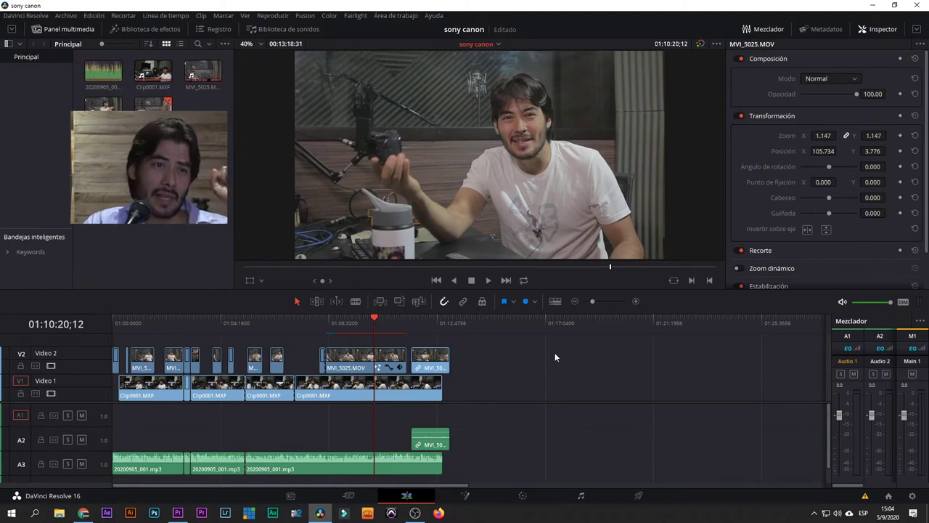
pyautogui.hotkey('ctrl', 's')
# Step: Switch to Premiere Pro, move its restored-down window over the DaVinci Resolve window, and minimize it
pyautogui.click(178, 514)
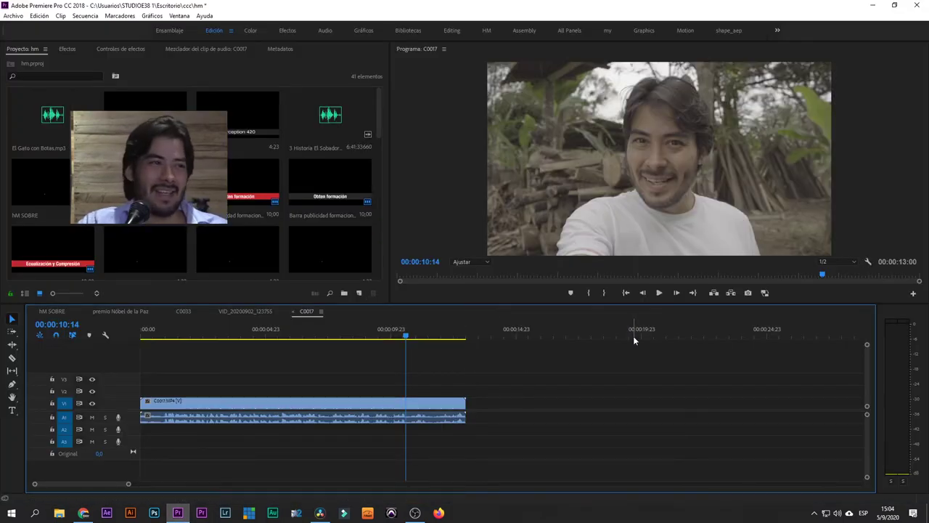
pyautogui.click(895, 5)
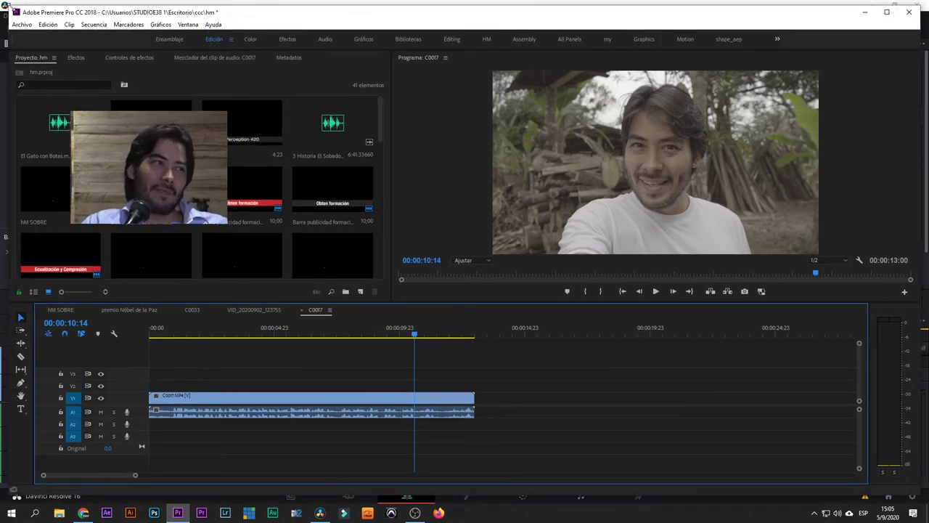
pyautogui.moveTo(6, 4); pyautogui.dragTo(122, 43)
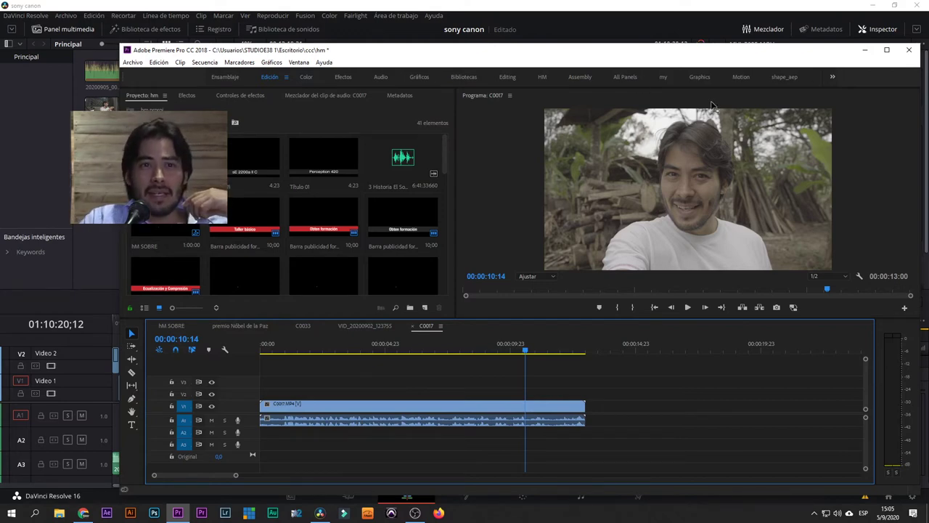
pyautogui.click(866, 51)
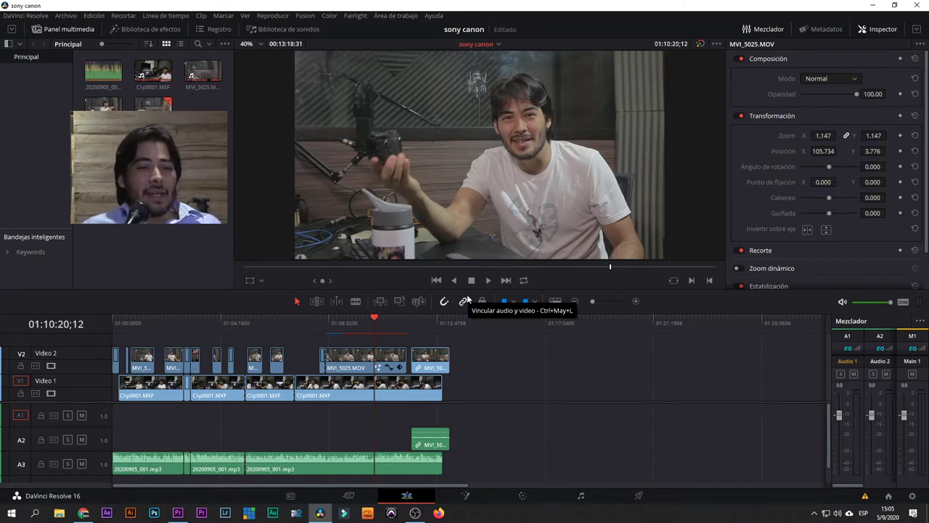
# Step: Check the logged message in DaVinci Resolve's console, close the console, and move the playhead to 01:09:00;12
pyautogui.click(868, 499)
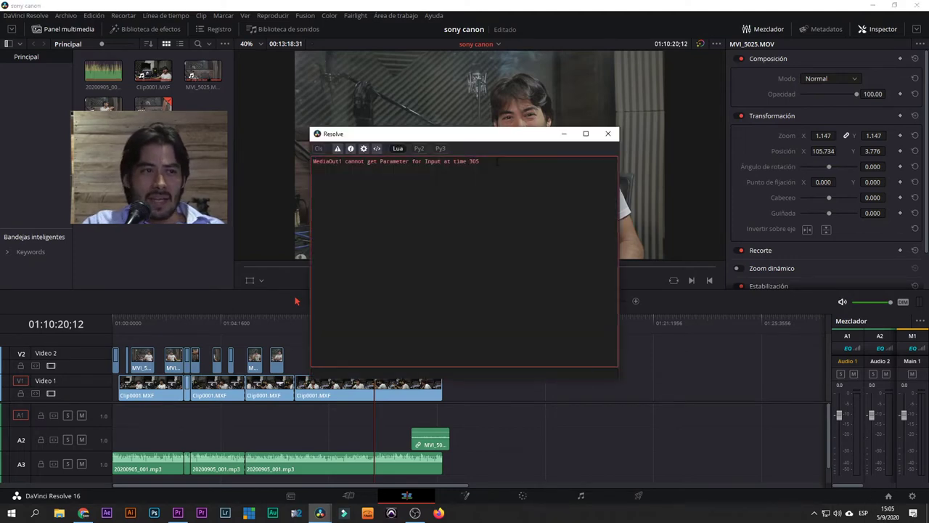
pyautogui.moveTo(313, 161); pyautogui.dragTo(479, 161)
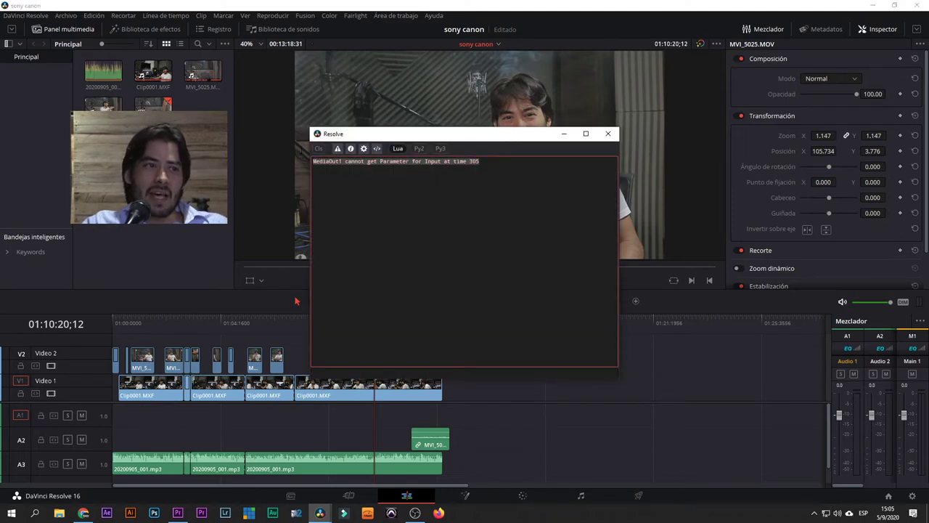
pyautogui.click(607, 134)
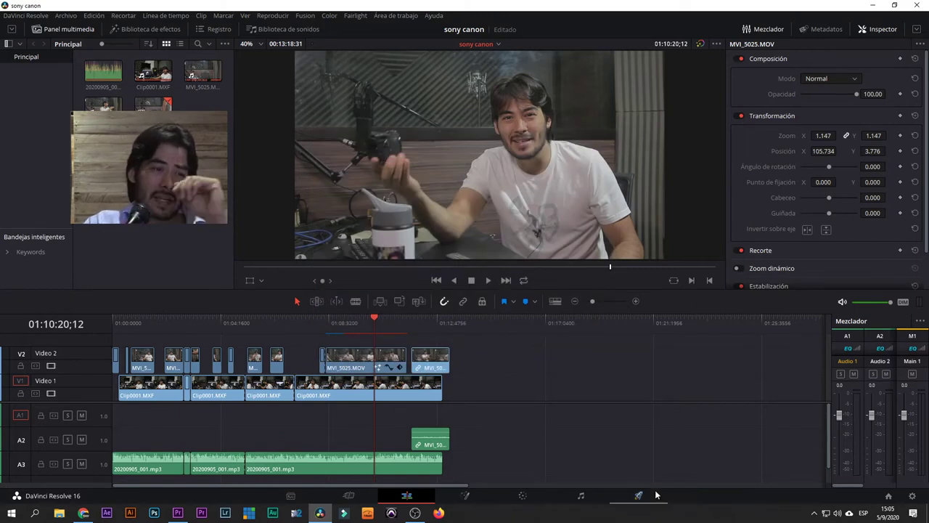
pyautogui.click(341, 326)
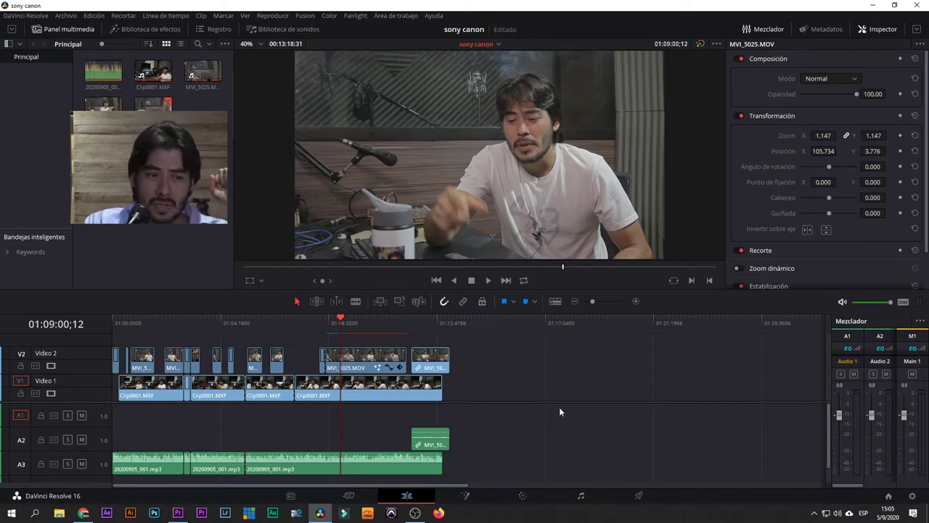
# Step: Switch to Chrome and open the DaVinci Resolve product page at blackmagicdesign.com/products/davinciresolve/
pyautogui.click(84, 513)
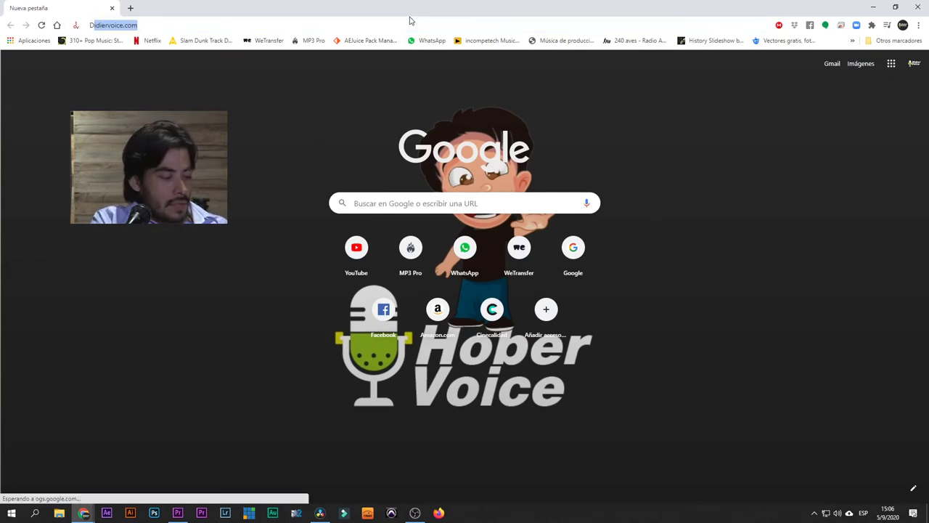
pyautogui.write('DA')
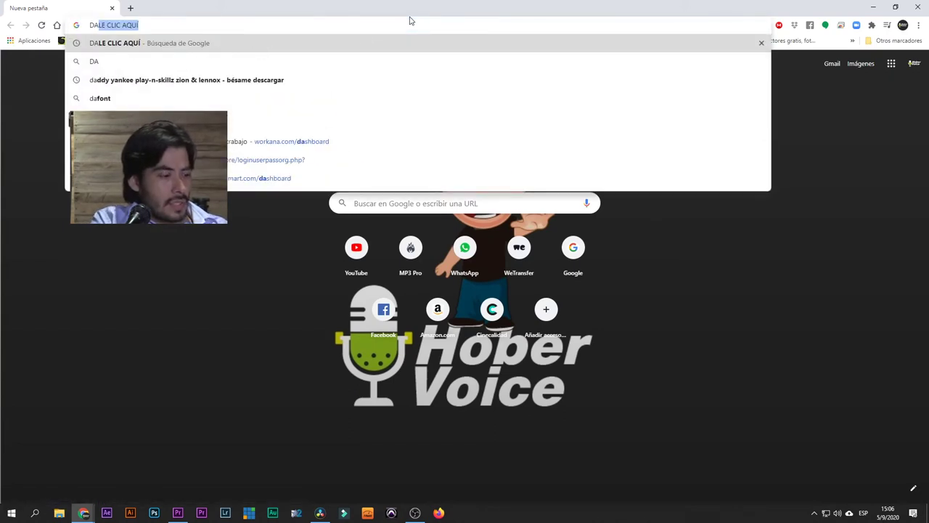
pyautogui.write('VI')
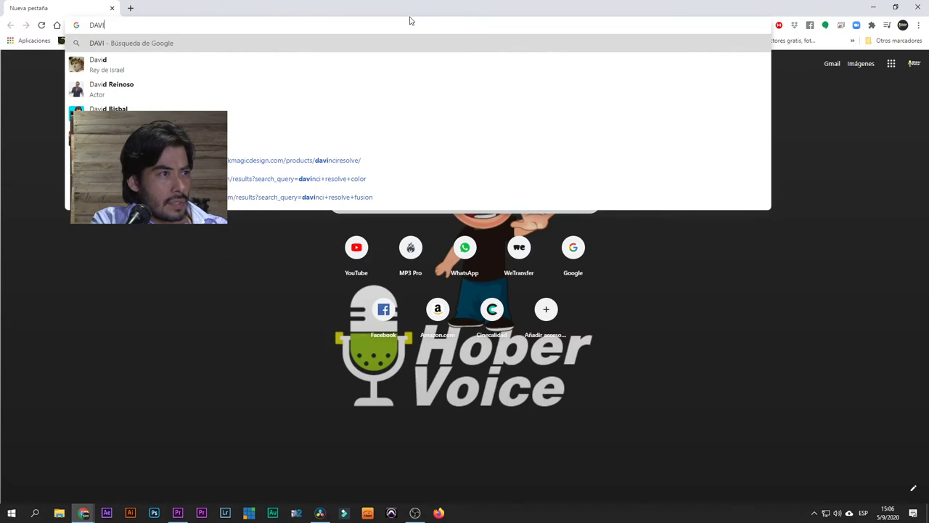
pyautogui.press('Down')
pyautogui.press('Down')
pyautogui.press('Down')
pyautogui.press('Down')
pyautogui.press('Down')
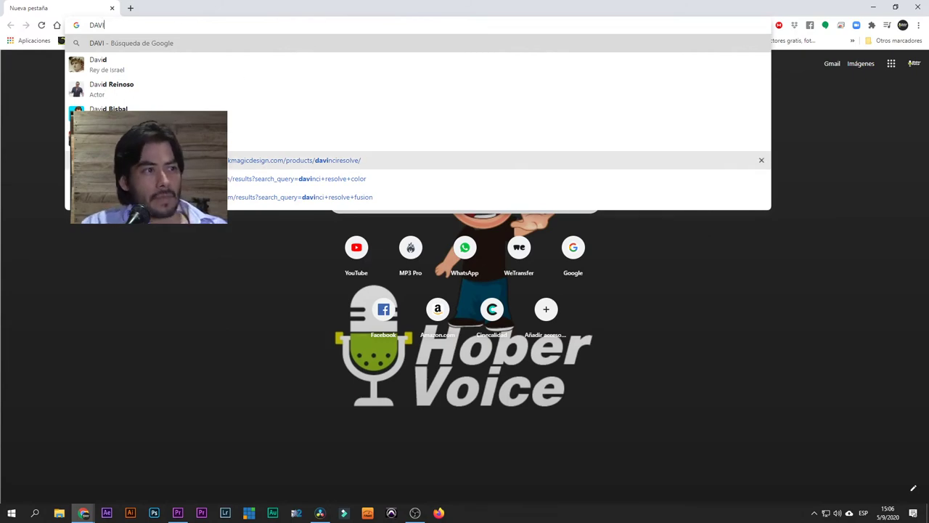
pyautogui.press('Return')
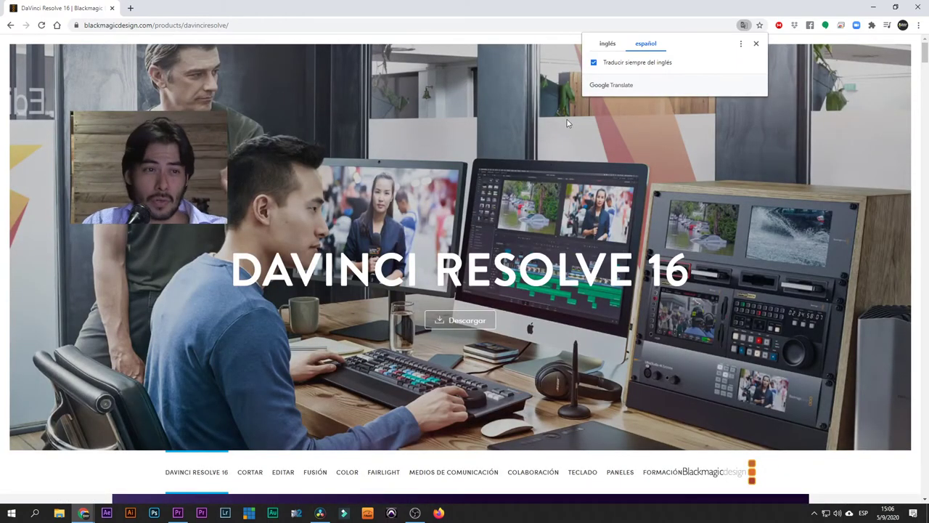
# Step: Dismiss the translation popup and look over the page through the "¡Qué hay de nuevo!" section, briefly checking back in DaVinci Resolve
pyautogui.click(755, 43)
pyautogui.scroll(-3, 705, 279)
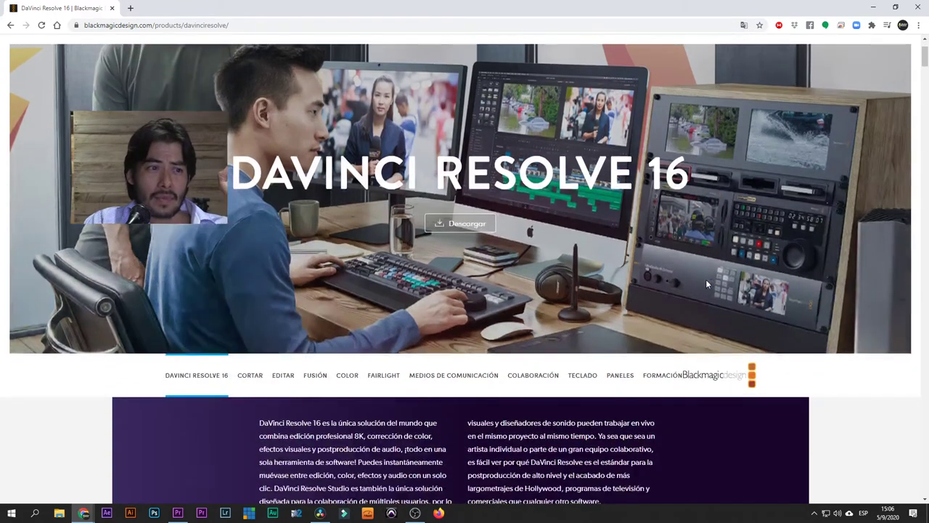
pyautogui.scroll(-3, 706, 279)
pyautogui.scroll(5, 705, 280)
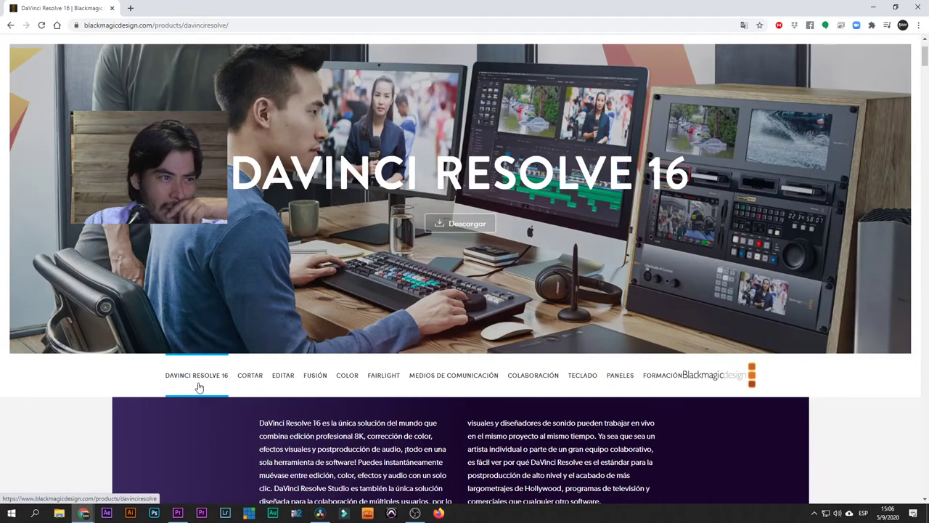
pyautogui.scroll(2, 204, 384)
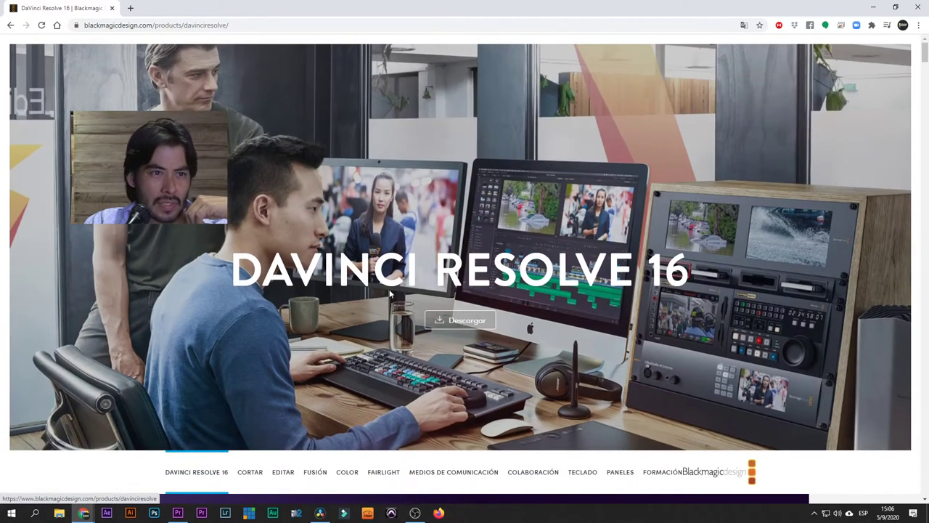
pyautogui.scroll(-4, 551, 291)
pyautogui.scroll(-4, 558, 288)
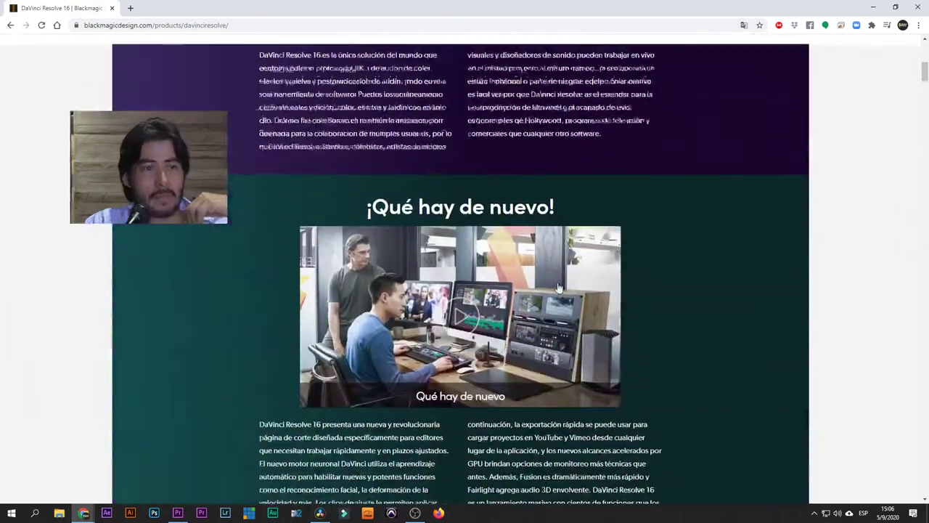
pyautogui.scroll(-1, 558, 288)
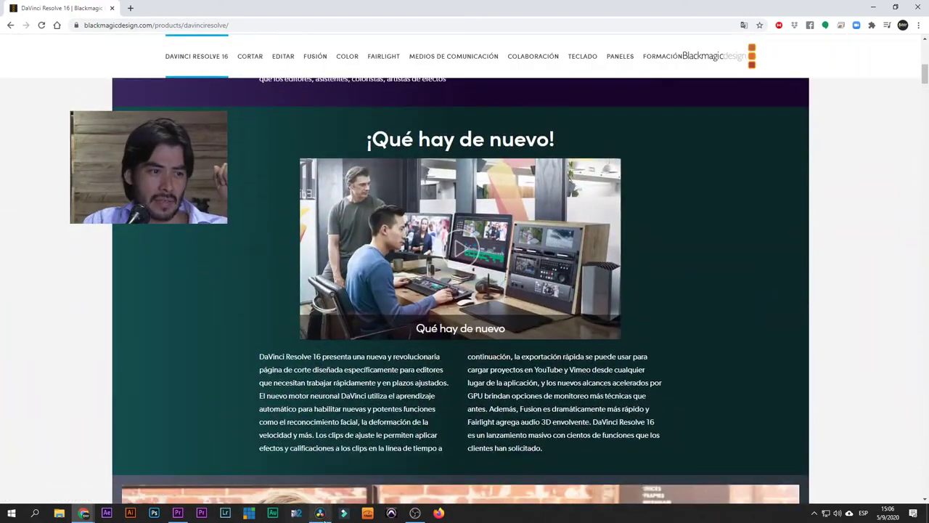
pyautogui.click(320, 513)
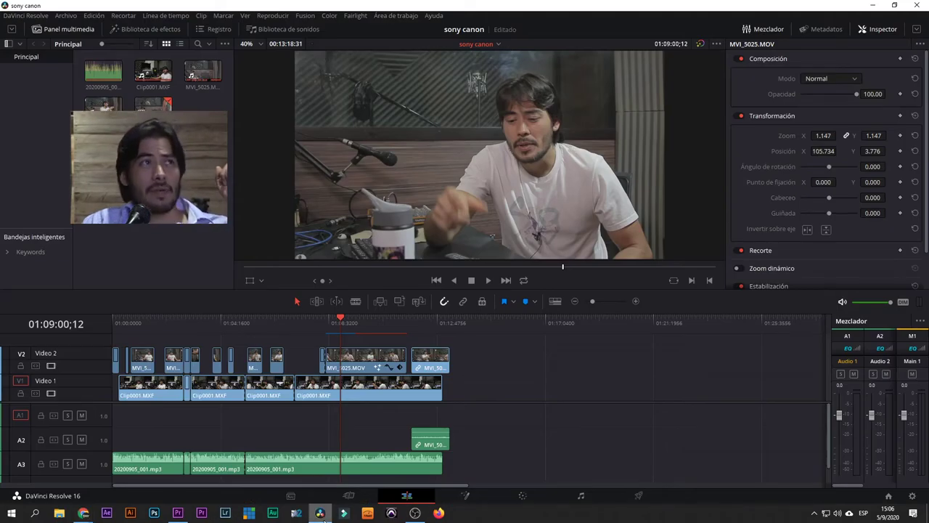
pyautogui.click(320, 512)
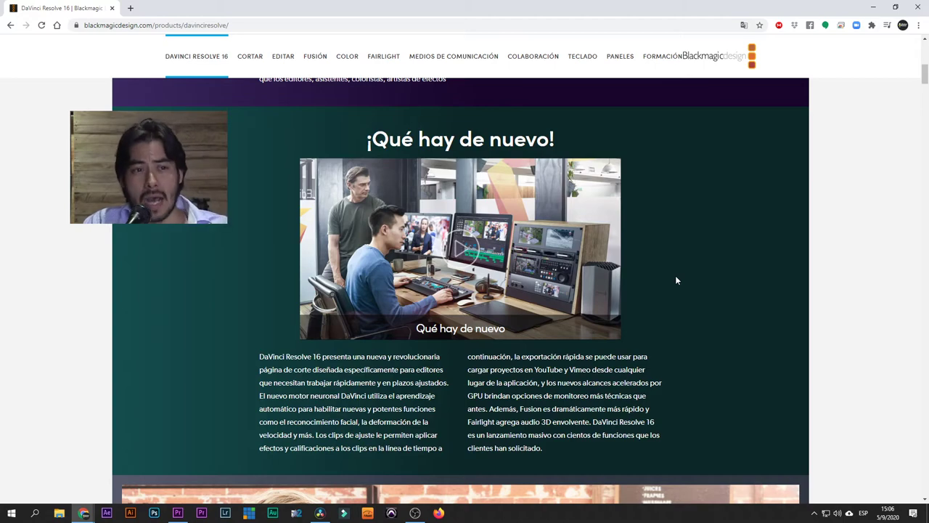
# Step: Examine the product page's sections on the cut page, new editing functions, Fusion VFX and color features
pyautogui.scroll(-2, 682, 296)
pyautogui.scroll(2, 682, 296)
pyautogui.scroll(-2, 684, 298)
pyautogui.scroll(-6, 686, 302)
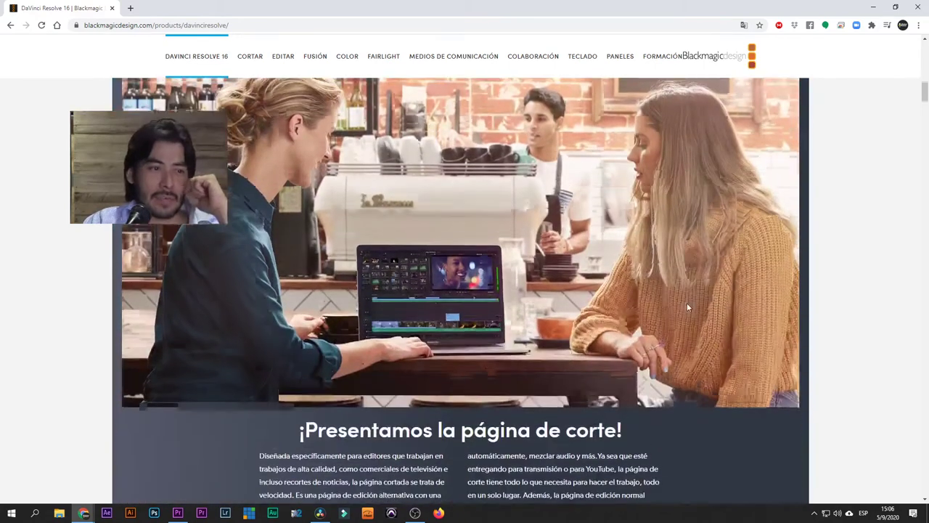
pyautogui.scroll(-4, 690, 309)
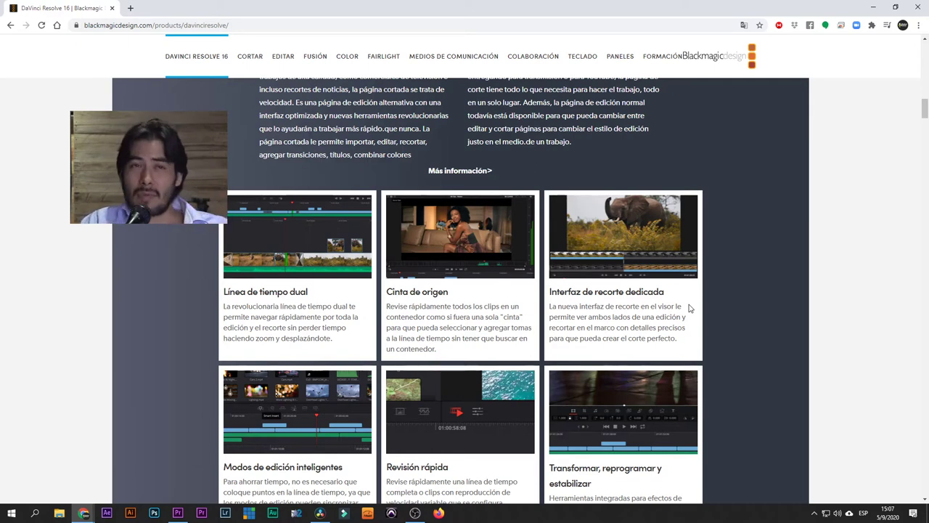
pyautogui.scroll(-2, 766, 386)
pyautogui.scroll(-10, 765, 390)
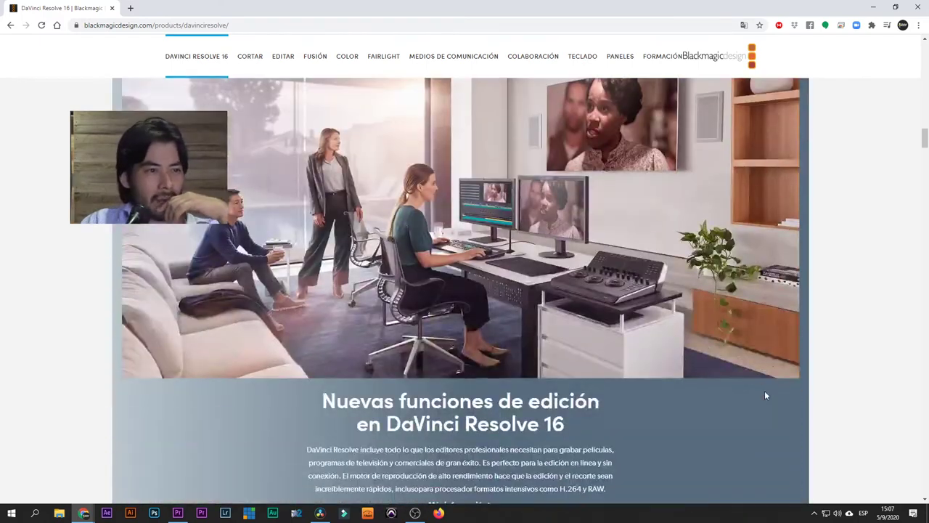
pyautogui.scroll(2, 804, 326)
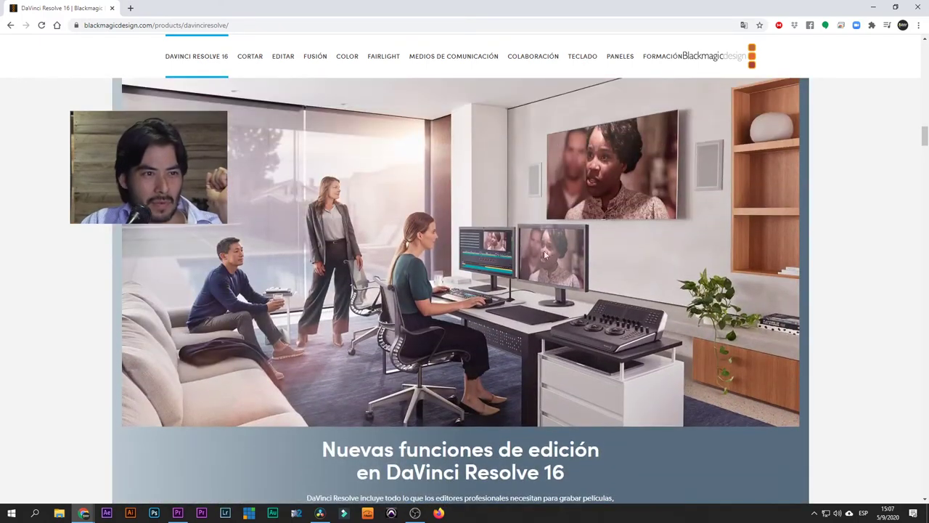
pyautogui.scroll(-10, 585, 258)
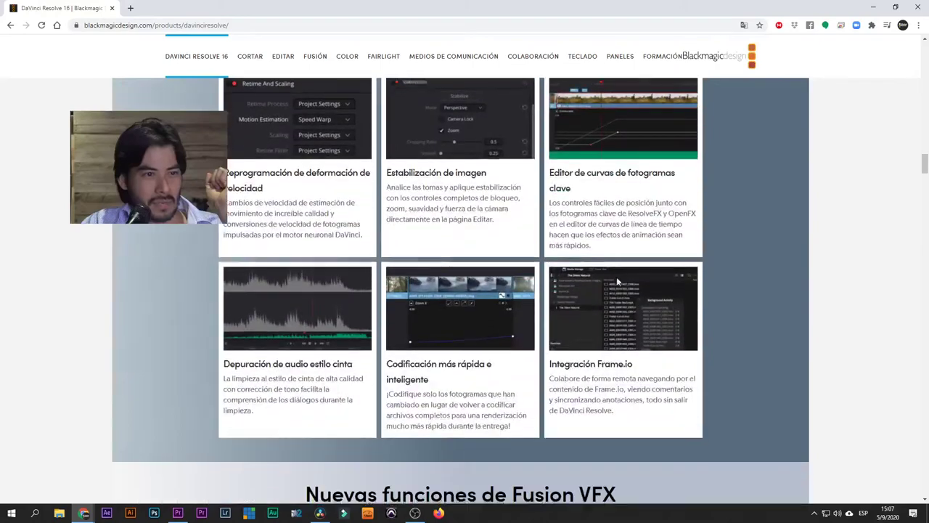
pyautogui.scroll(-10, 634, 299)
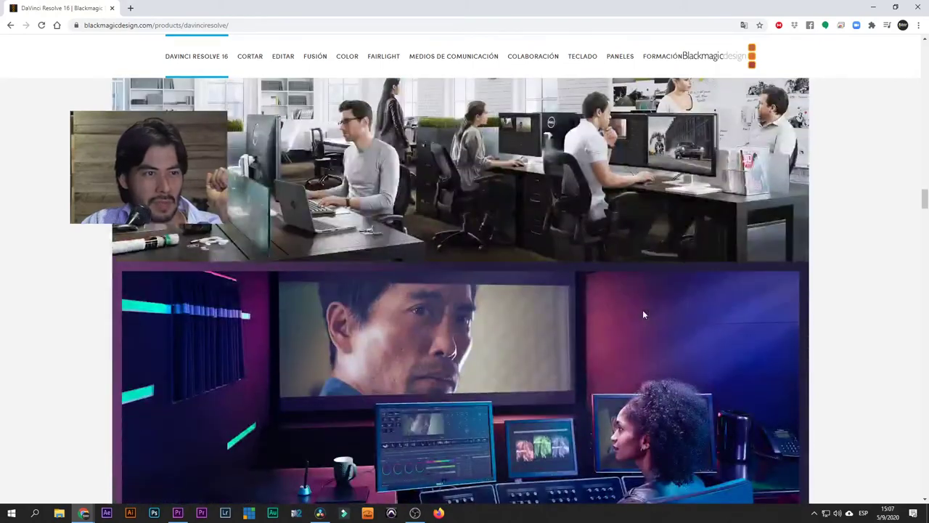
pyautogui.scroll(2, 640, 316)
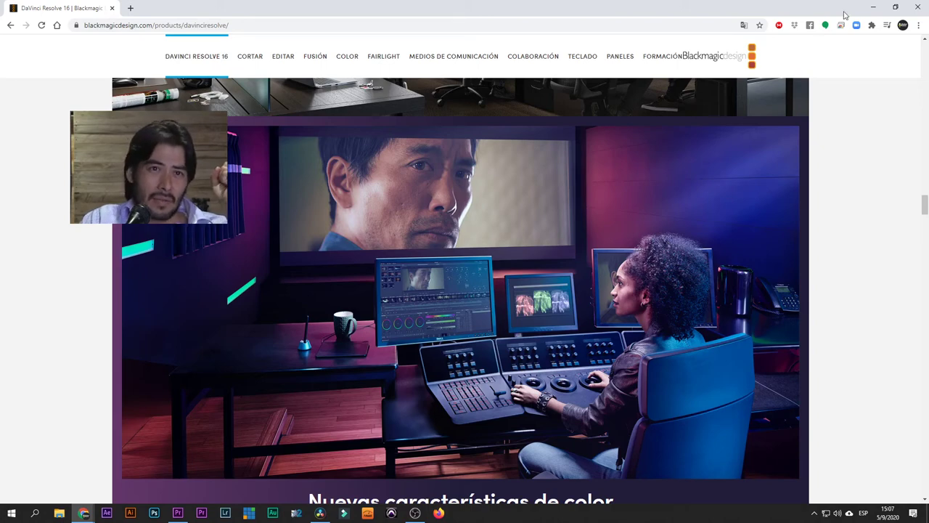
# Step: Minimize Chrome, switch back to DaVinci Resolve, and move the timeline playhead to 01:09:40;12
pyautogui.click(874, 7)
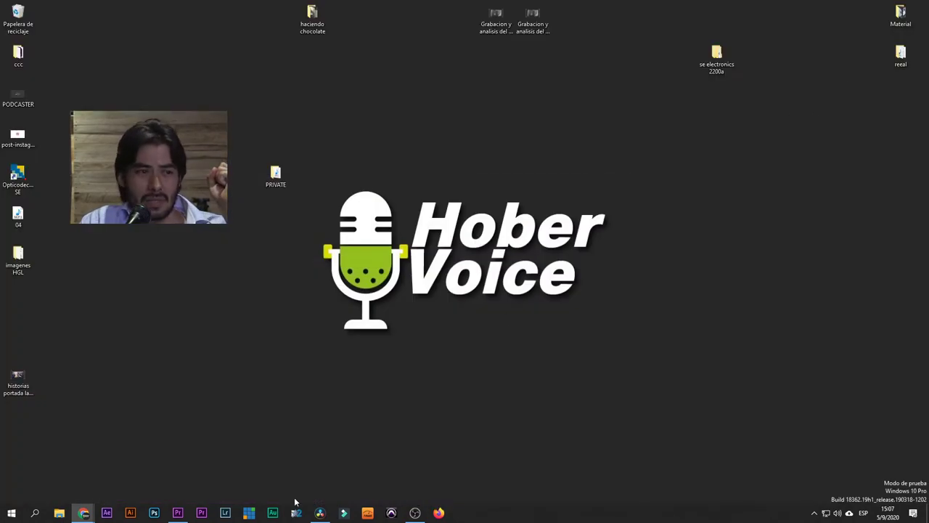
pyautogui.click(320, 513)
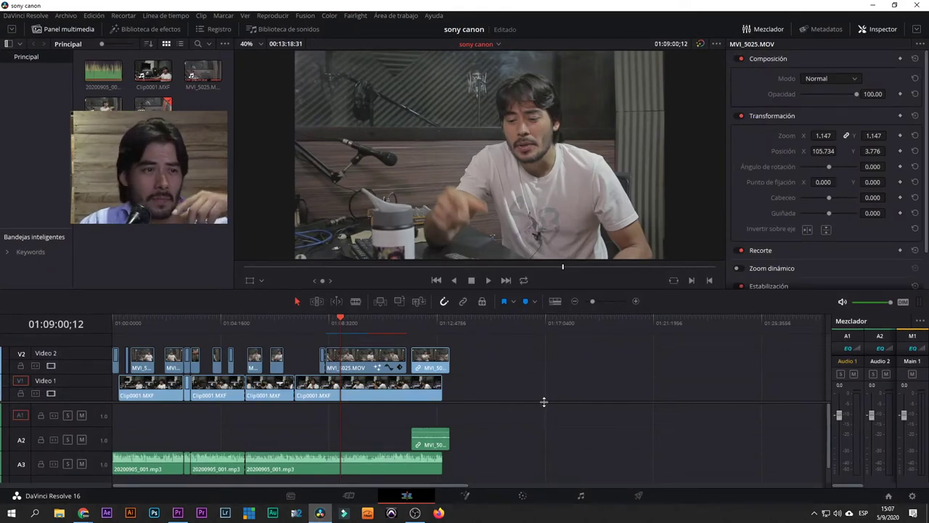
pyautogui.click(358, 320)
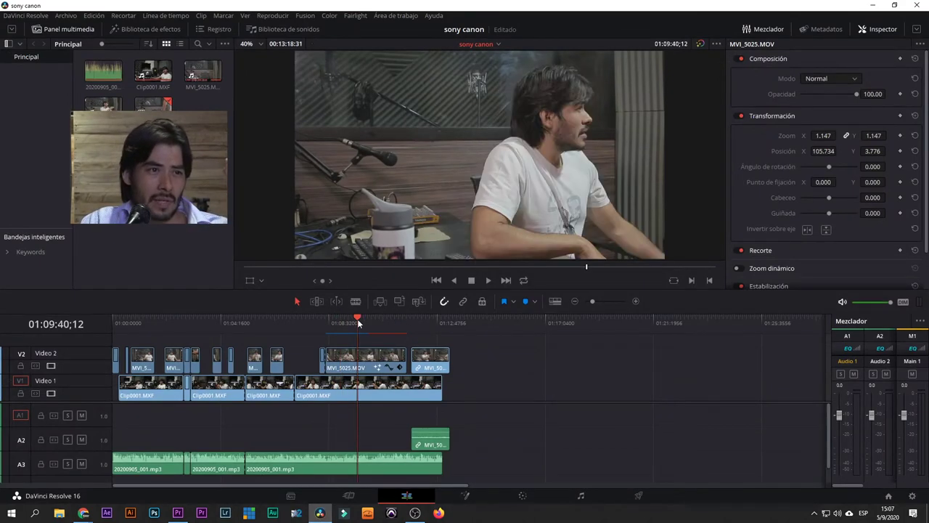
# Step: Scrub the timeline through 01:10:37;22 and 01:06:13;22, placing the playhead at 01:06:45;46
pyautogui.click(382, 320)
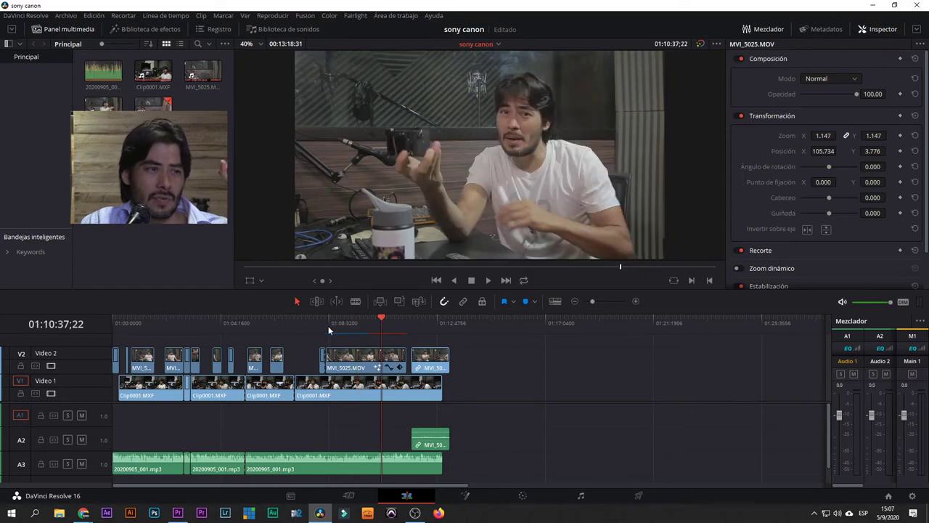
pyautogui.click(276, 319)
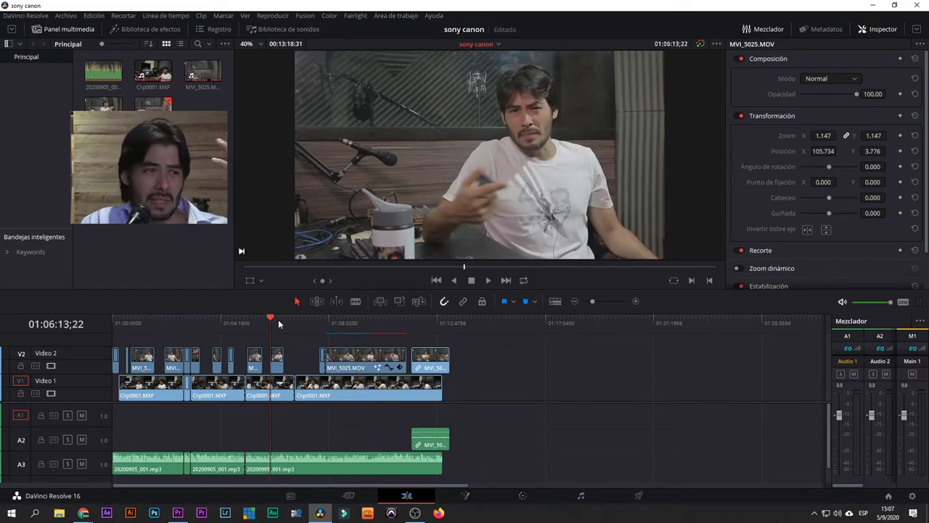
pyautogui.click(278, 319)
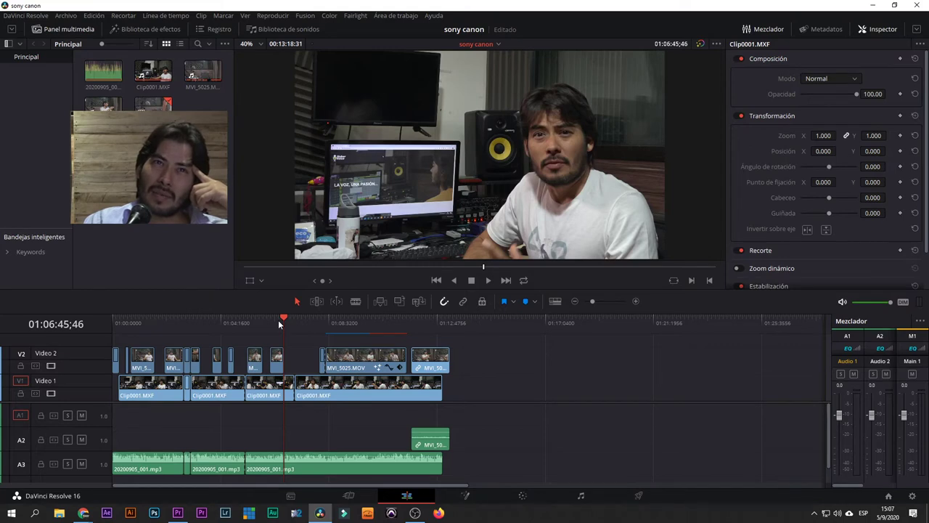
# Step: Open this computer's properties from File Explorer to examine the processor and RAM, and close the system window
pyautogui.press('super+e')
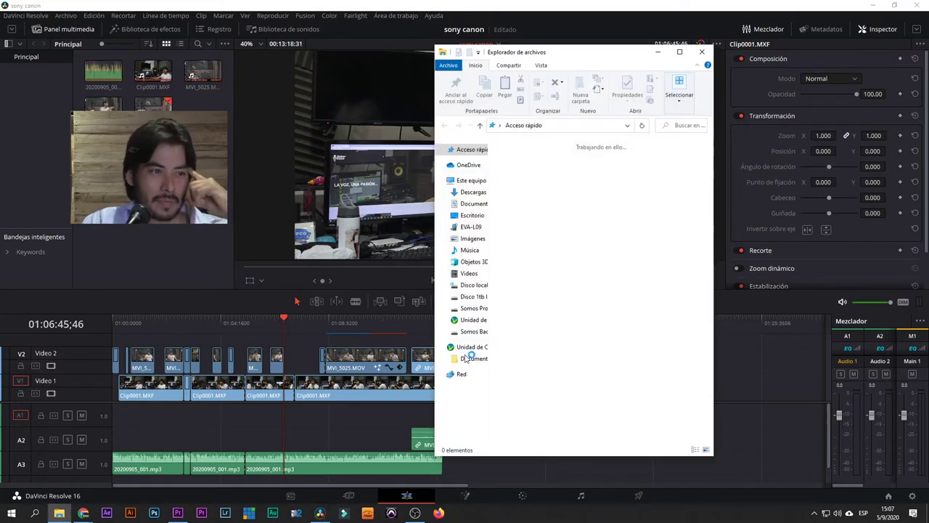
pyautogui.rightClick(462, 357)
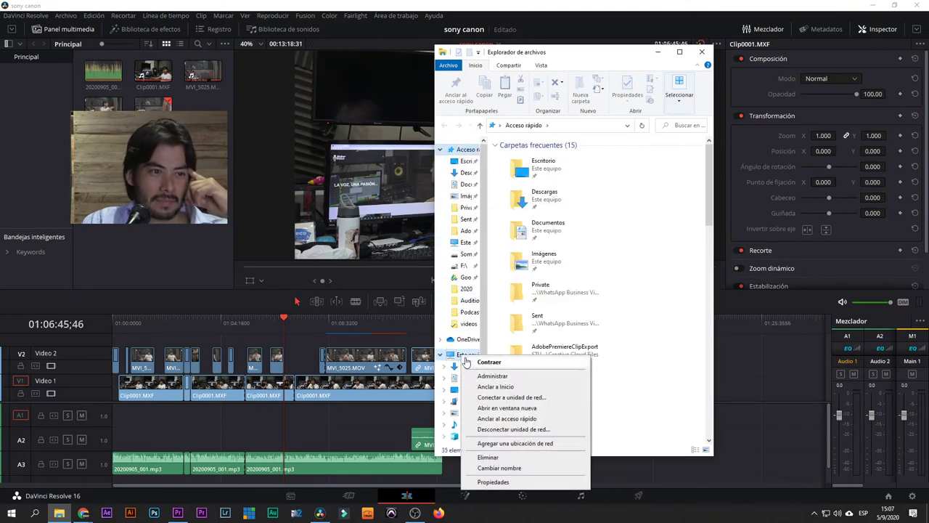
pyautogui.click(498, 482)
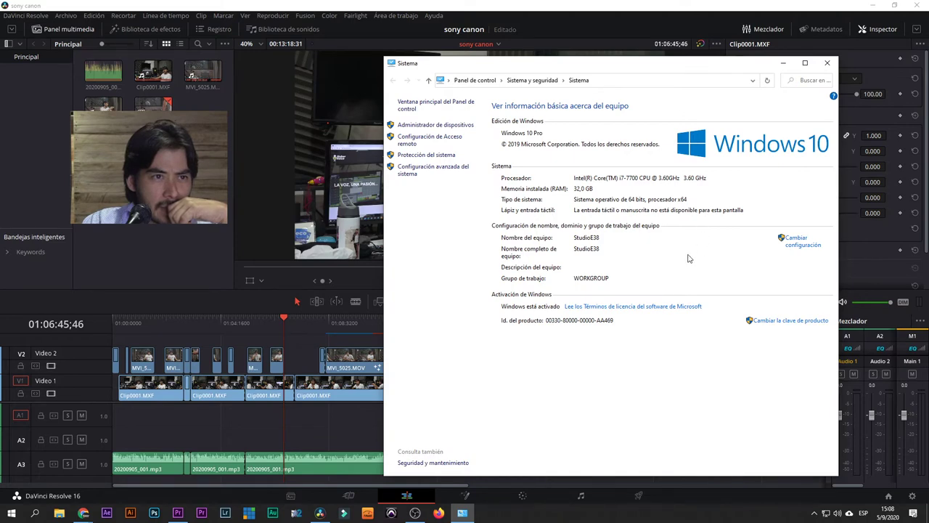
pyautogui.click(834, 65)
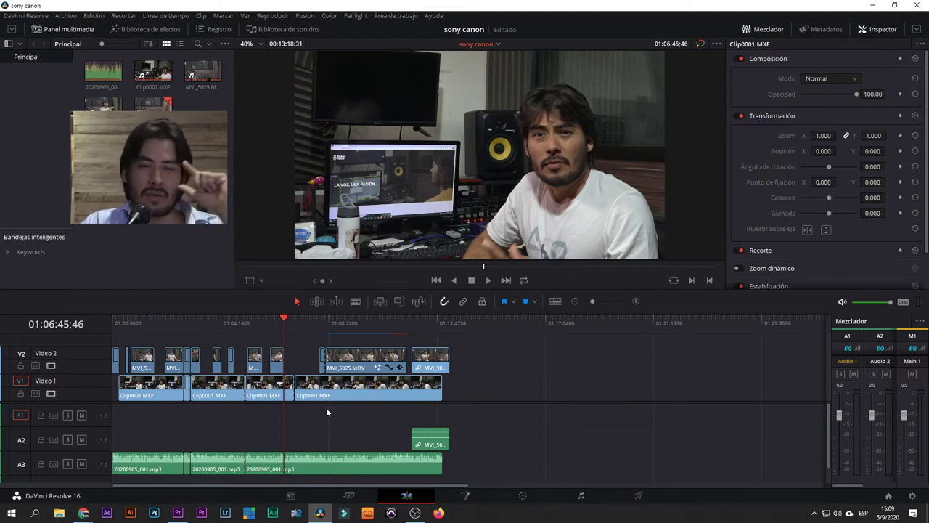
# Step: Place the timeline playhead at 01:07:11;17, briefly show the Premiere Pro project window, and minimize it to return to DaVinci Resolve
pyautogui.click(298, 321)
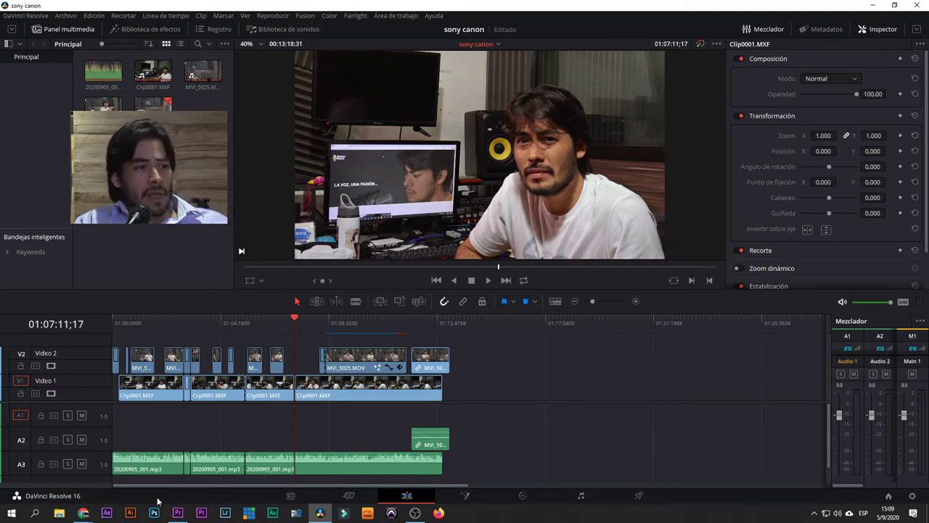
pyautogui.click(178, 513)
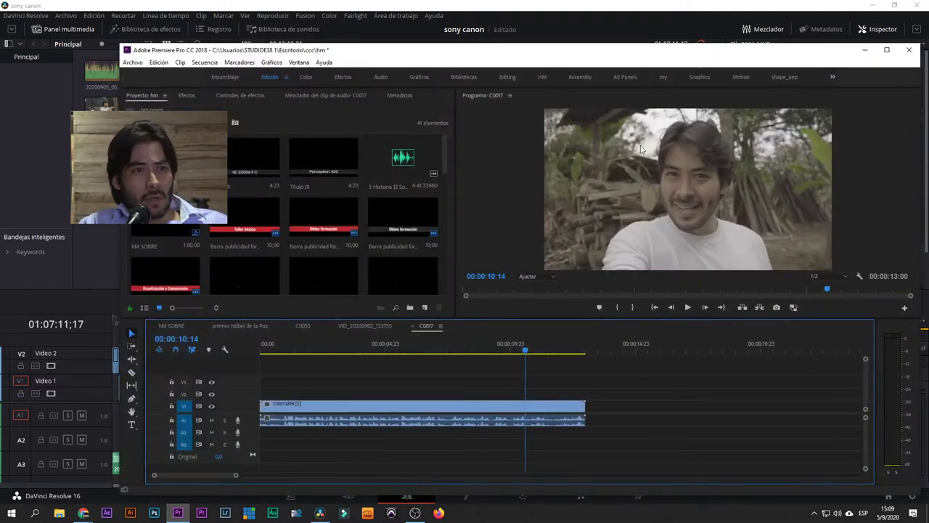
pyautogui.moveTo(649, 60); pyautogui.dragTo(598, 44)
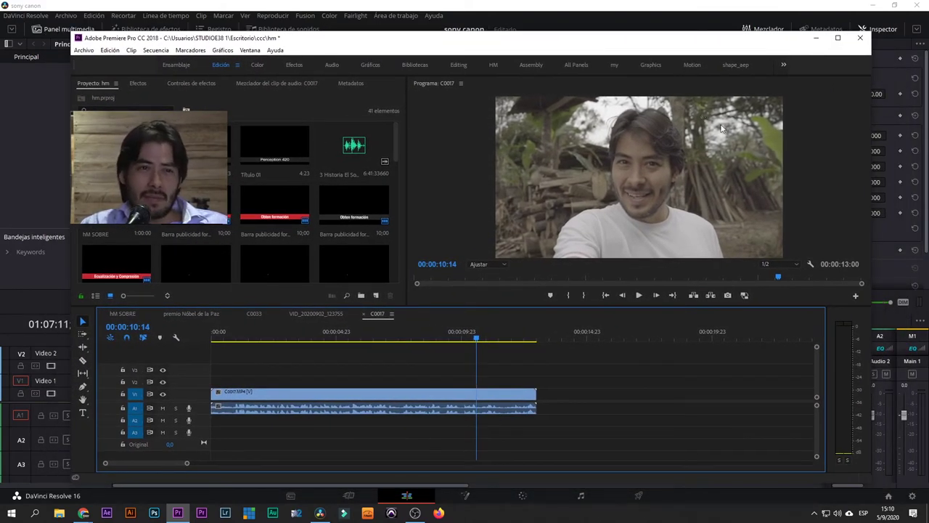
pyautogui.click(816, 42)
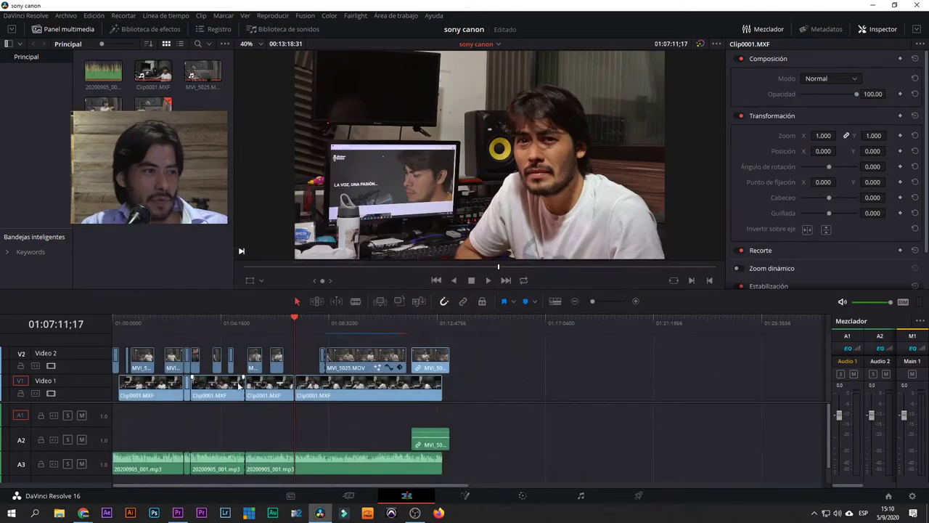
# Step: Open the Color page and toggle node 01 of clip 15 off and on to compare the grade with the original
pyautogui.click(522, 496)
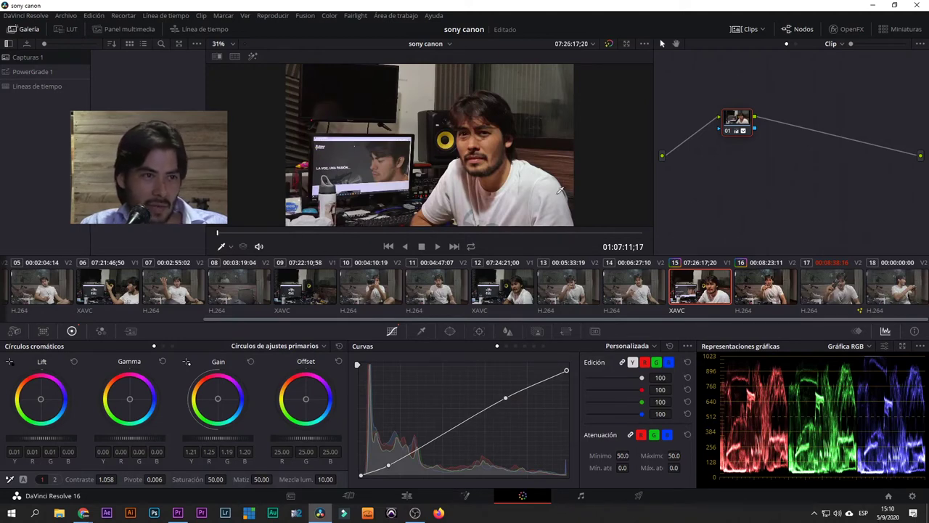
pyautogui.click(729, 131)
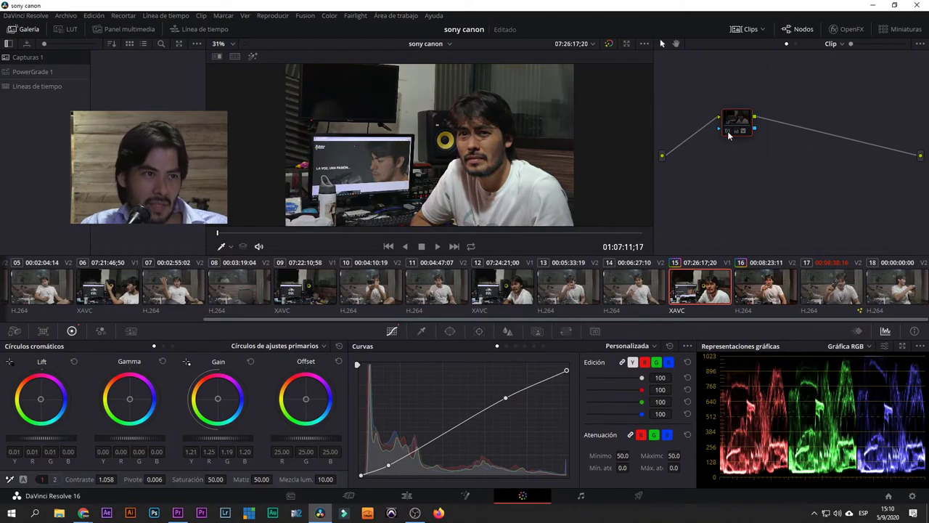
pyautogui.click(729, 132)
pyautogui.click(729, 132)
pyautogui.click(729, 131)
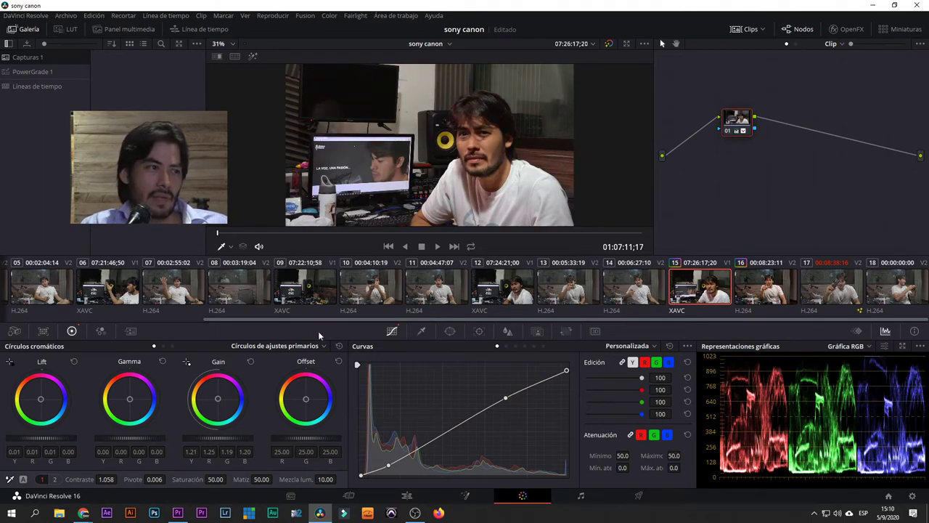
# Step: Look through the clip thumbnails, select clip 16, play and pause it in full screen, and return to the Color page
pyautogui.scroll(5, 610, 293)
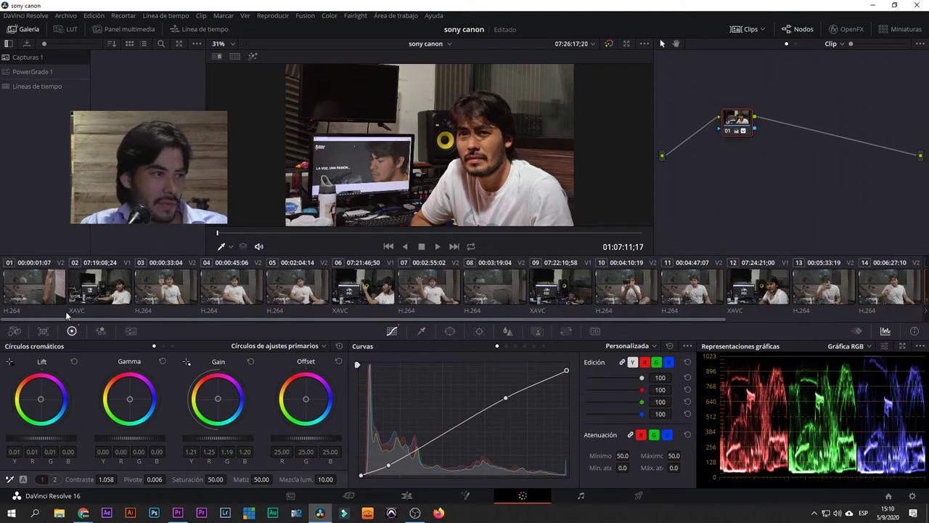
pyautogui.scroll(-5, 271, 287)
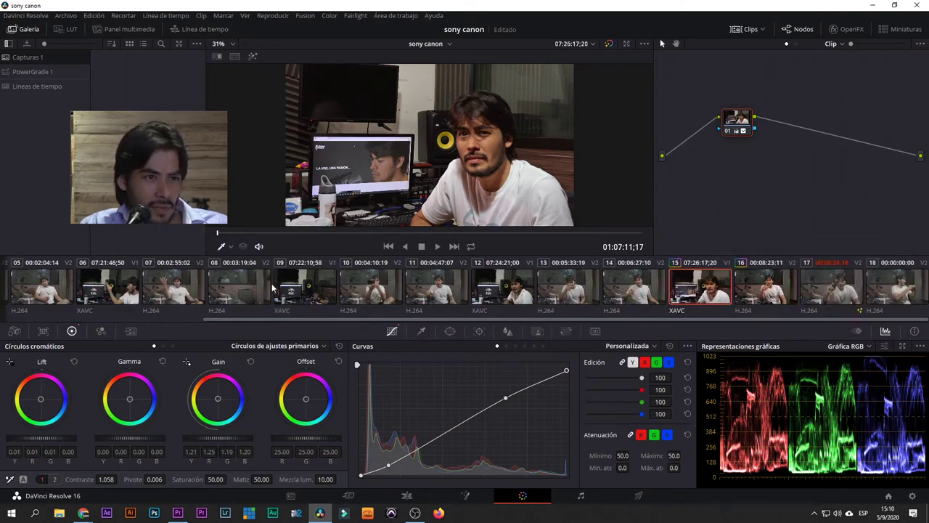
pyautogui.click(768, 291)
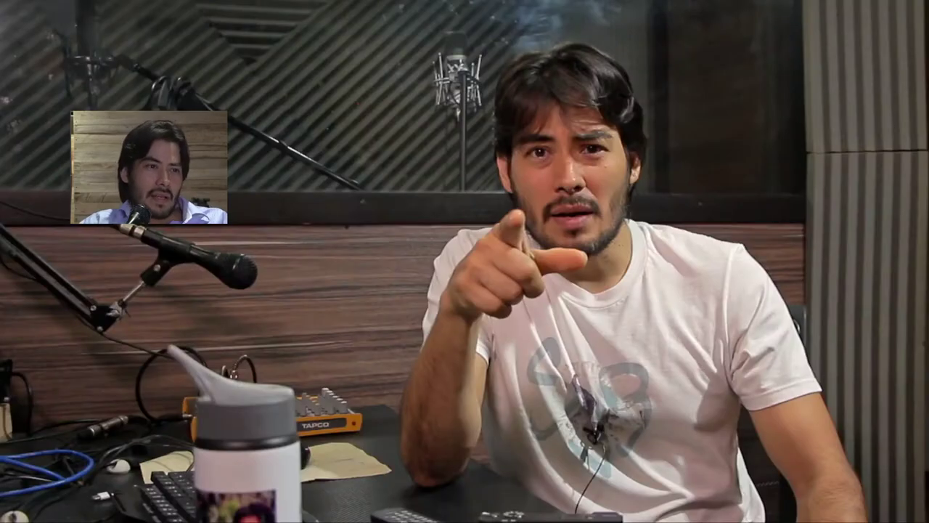
pyautogui.click(557, 283)
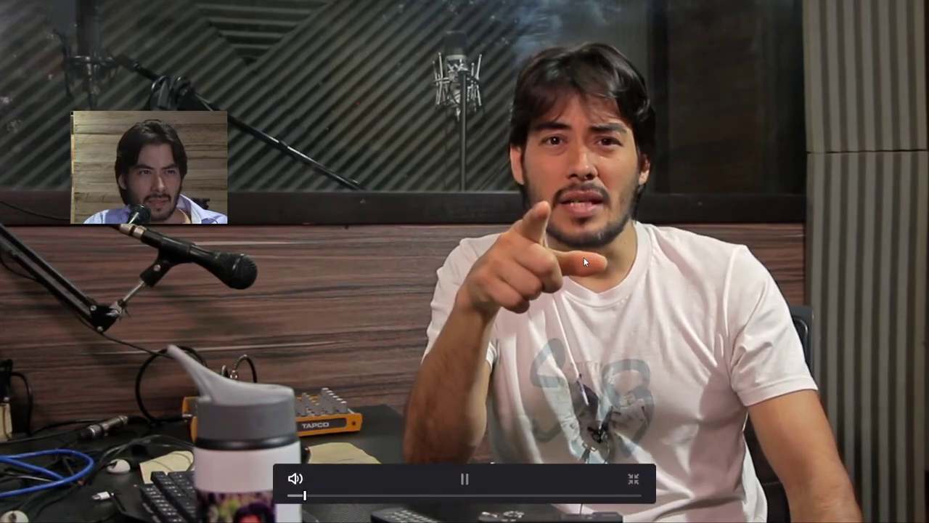
pyautogui.click(583, 257)
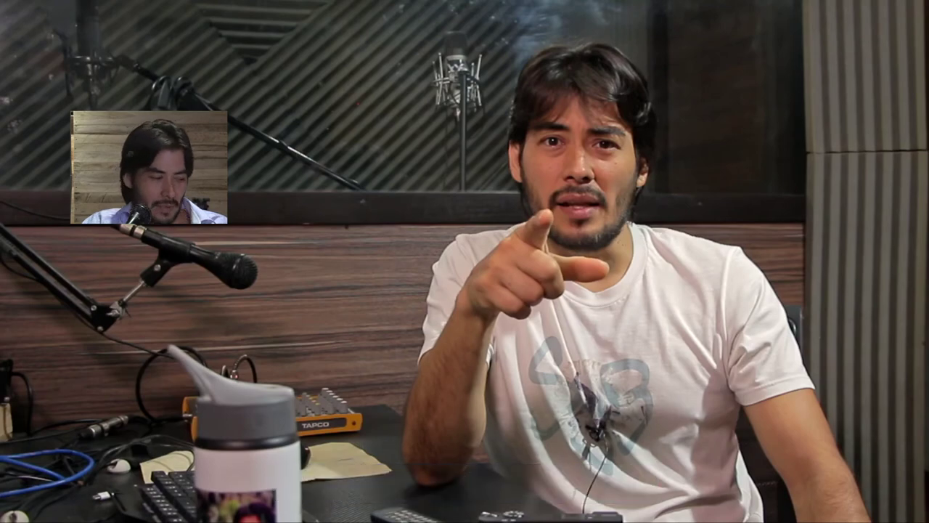
pyautogui.press('Escape')
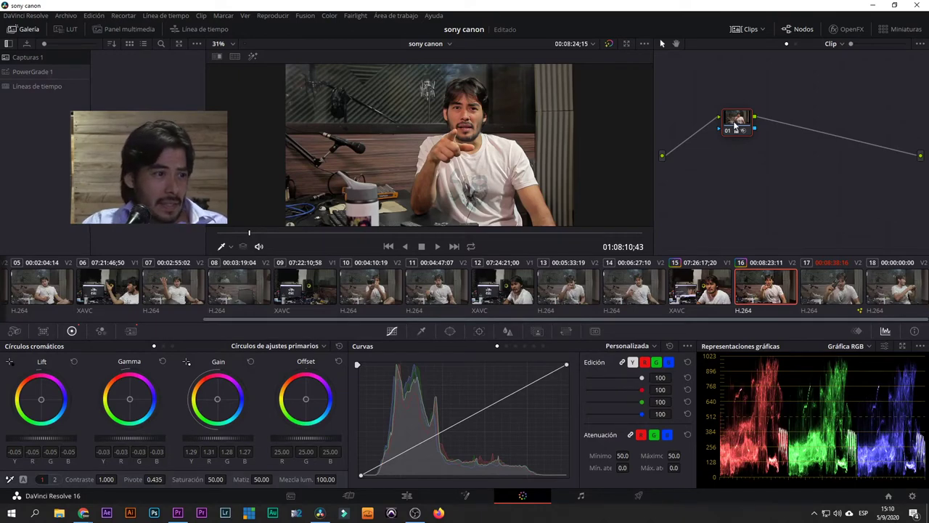
# Step: Set clip 16's temporal noise reduction frames to 0 in the motion effects and play it full screen to check the noise
pyautogui.click(129, 333)
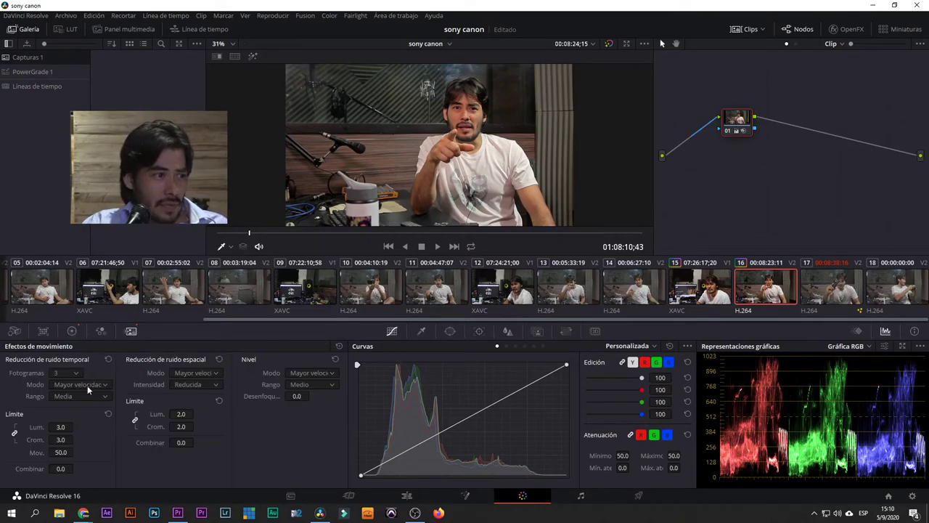
pyautogui.click(76, 374)
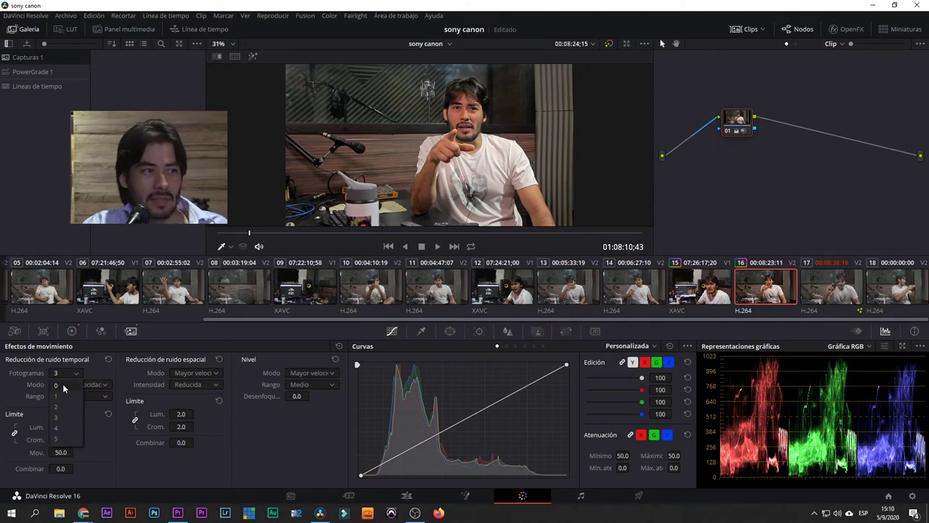
pyautogui.click(62, 384)
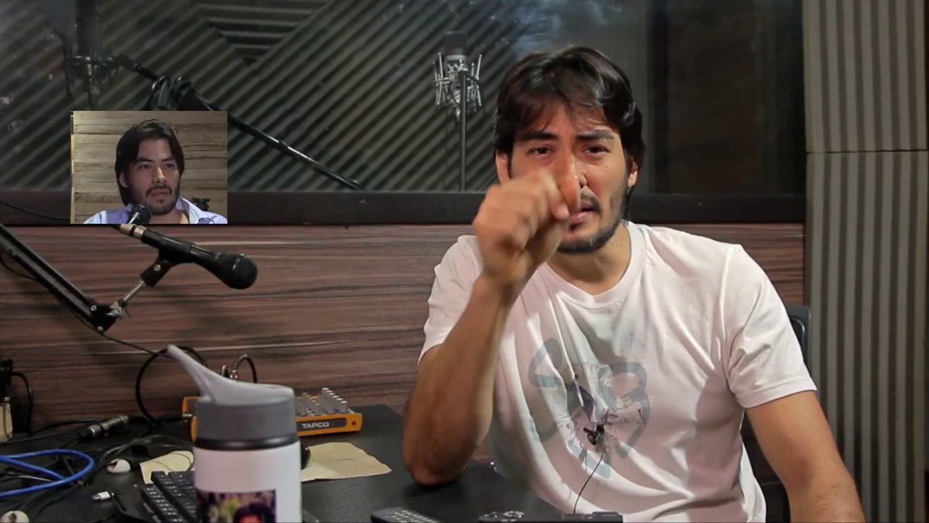
pyautogui.moveTo(691, 187)
pyautogui.click(691, 187)
pyautogui.click(706, 288)
pyautogui.click(716, 318)
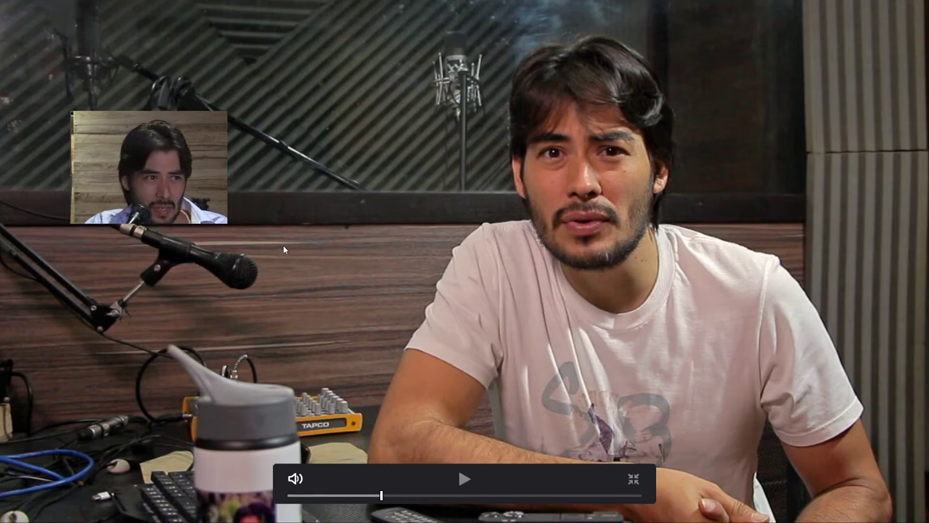
pyautogui.press('Escape')
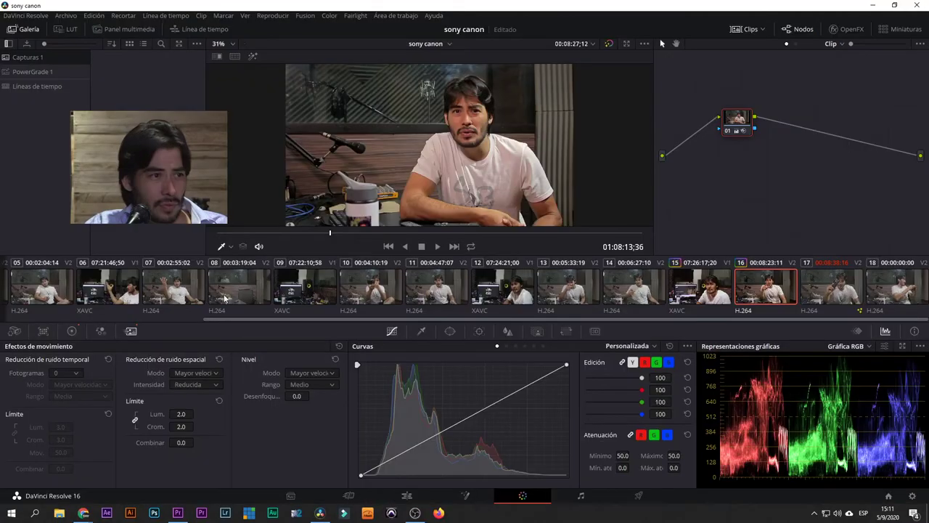
# Step: Set clip 16's temporal noise reduction frames to 3 and check the cleaned image in full screen
pyautogui.click(65, 375)
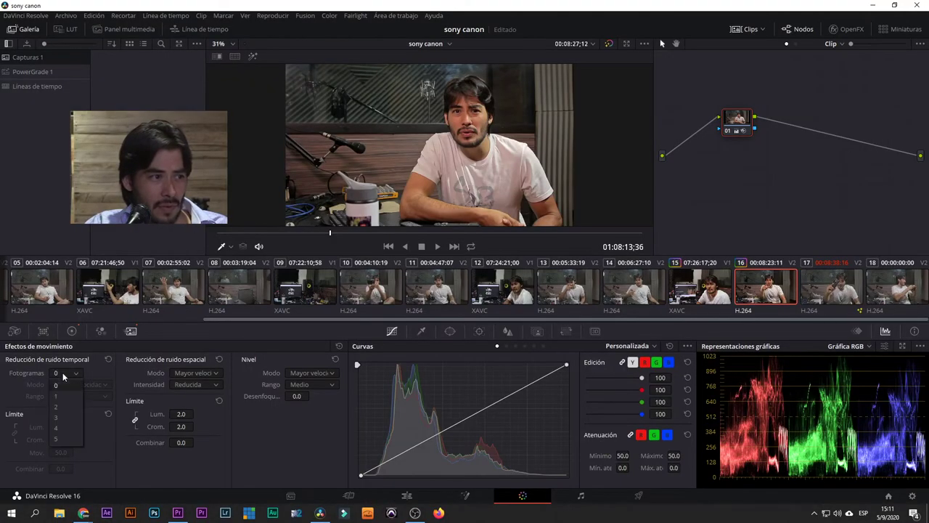
pyautogui.click(61, 414)
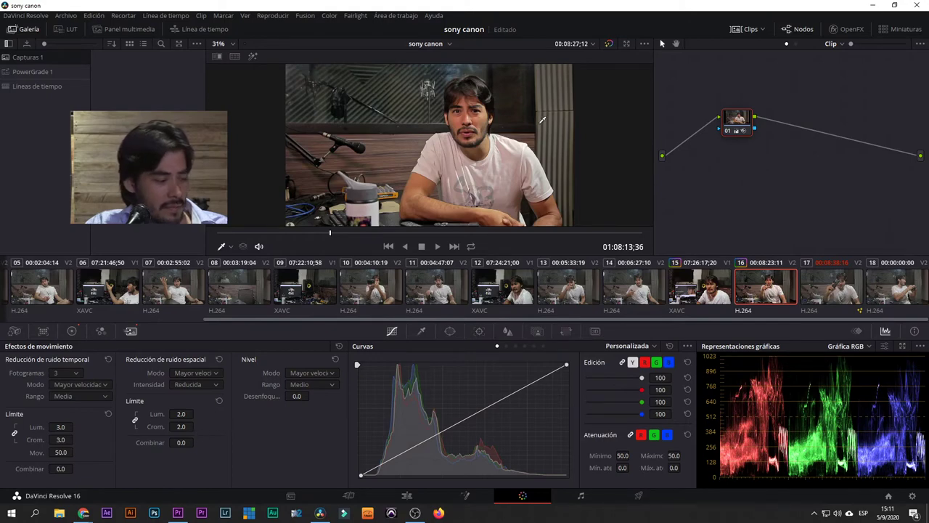
pyautogui.hotkey('ctrl', 'f')
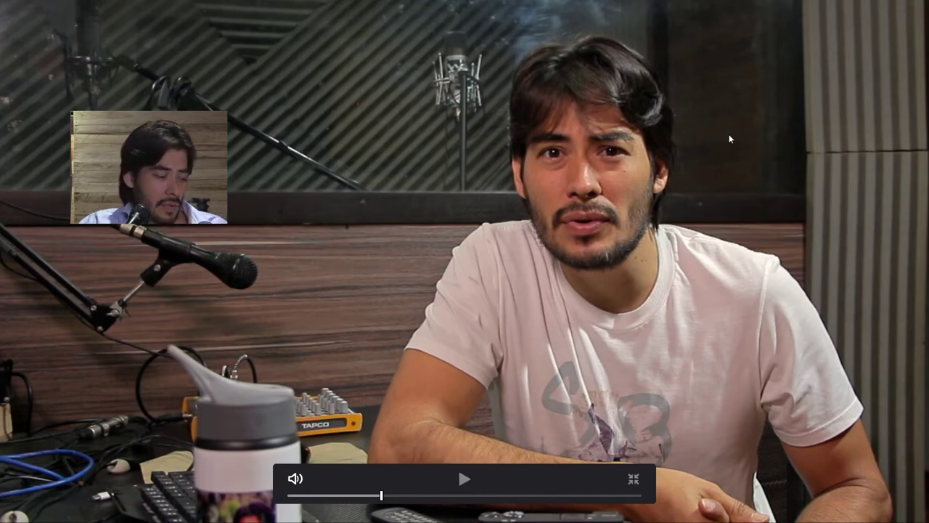
pyautogui.press('Escape')
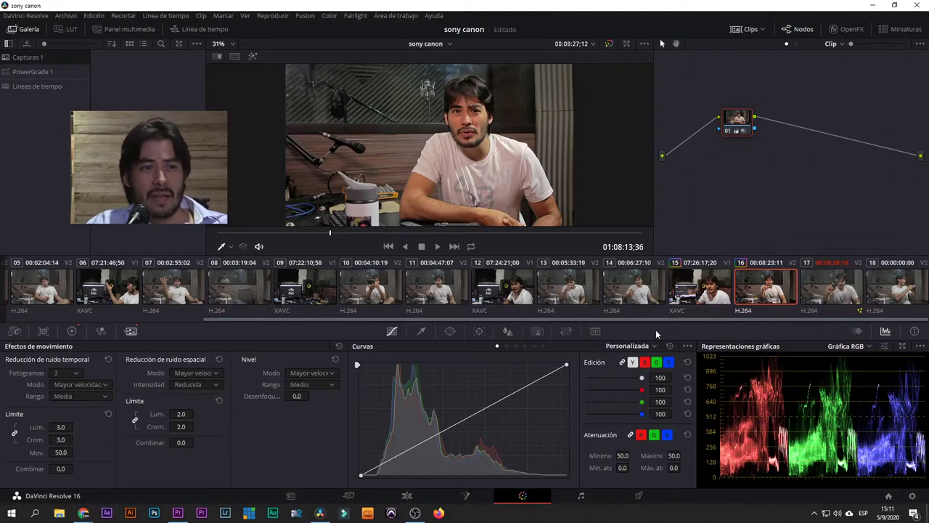
# Step: Select clip 15, switch to Premiere Pro, and reposition its window over DaVinci Resolve
pyautogui.click(702, 292)
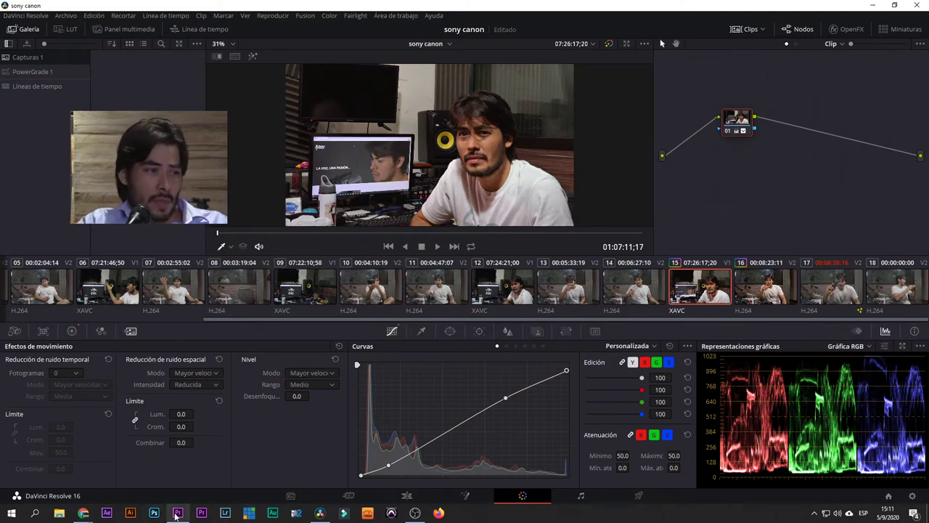
pyautogui.moveTo(183, 515)
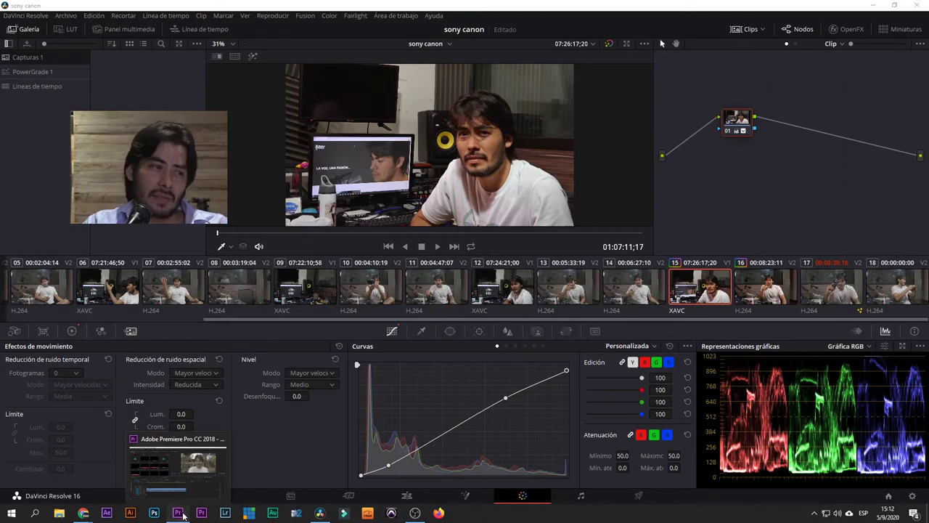
pyautogui.click(182, 514)
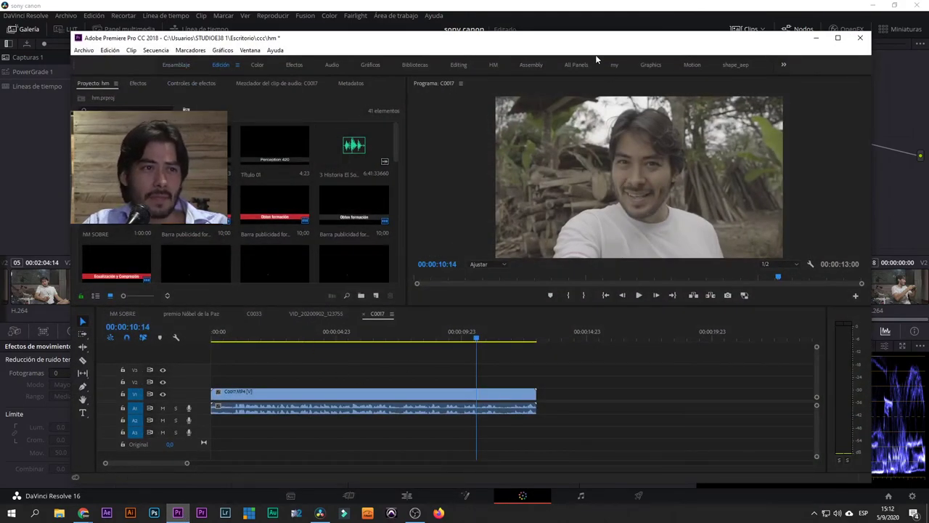
pyautogui.moveTo(598, 41); pyautogui.dragTo(575, 44)
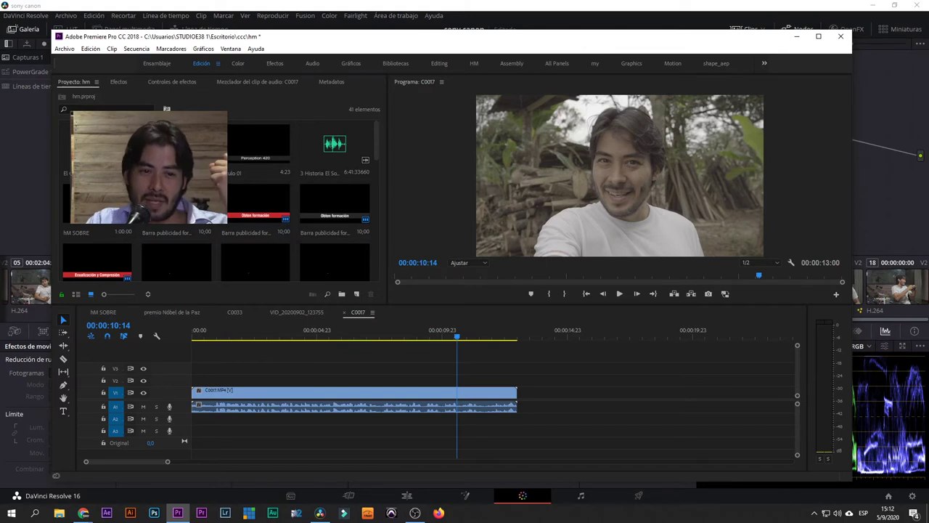
# Step: Open the NVIDIA Control Panel to examine which graphics card the computer uses
pyautogui.click(814, 513)
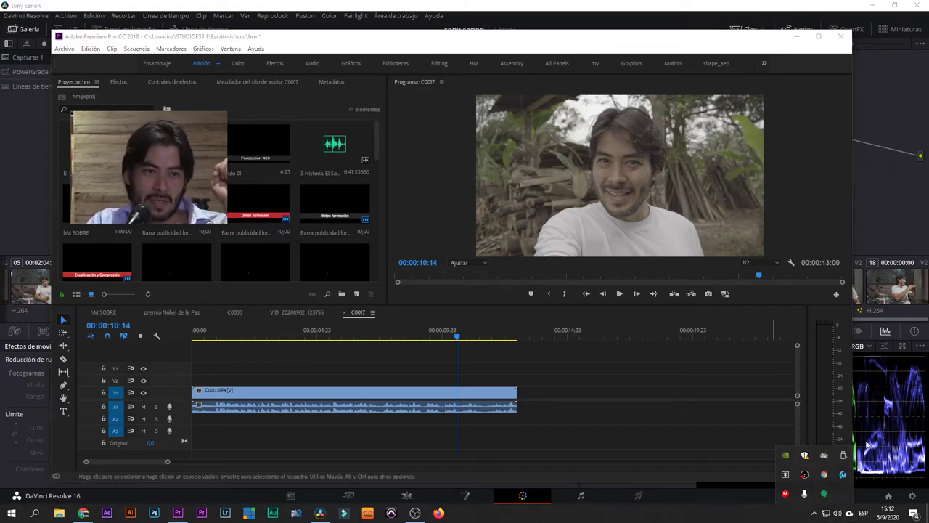
pyautogui.click(720, 433)
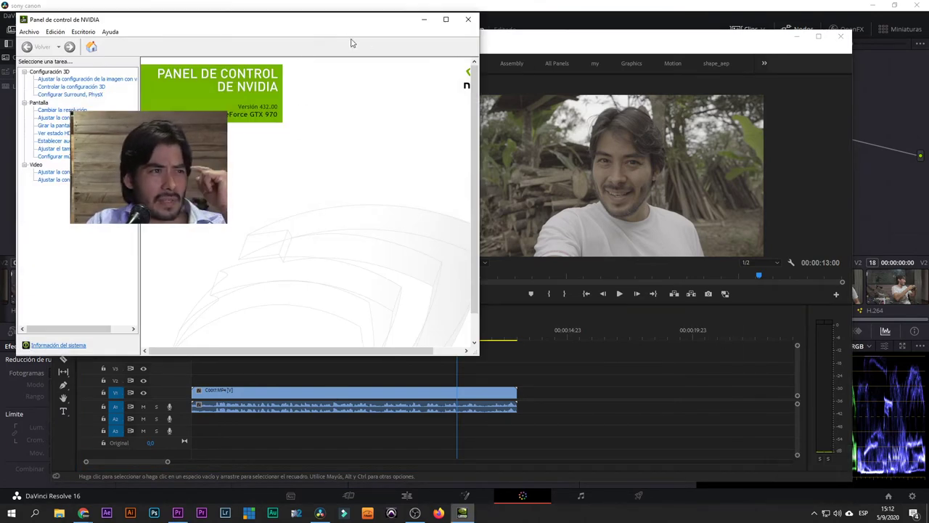
# Step: Close the NVIDIA Control Panel and minimize Premiere Pro to return to DaVinci Resolve
pyautogui.moveTo(309, 28); pyautogui.dragTo(608, 76)
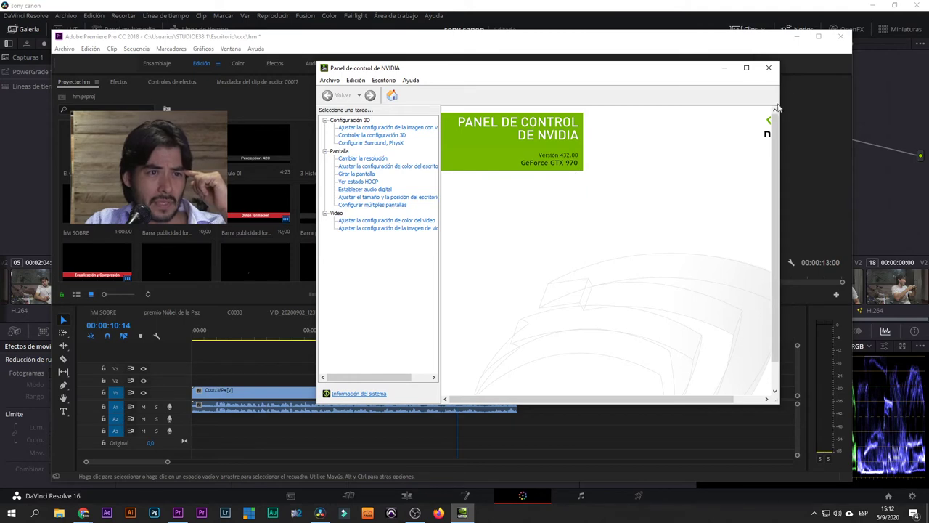
pyautogui.click(769, 68)
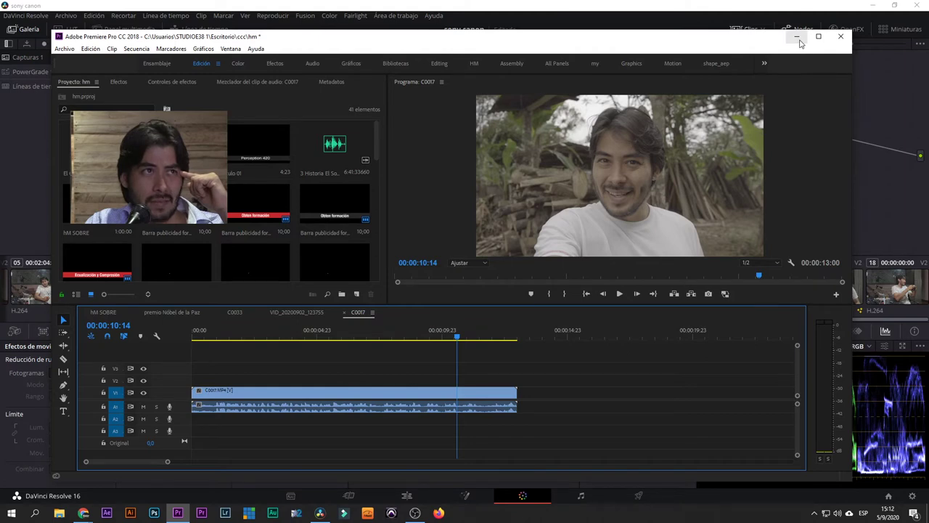
pyautogui.moveTo(695, 44)
pyautogui.mouseDown()
pyautogui.moveTo(654, 63)
pyautogui.moveTo(677, 46)
pyautogui.mouseUp()
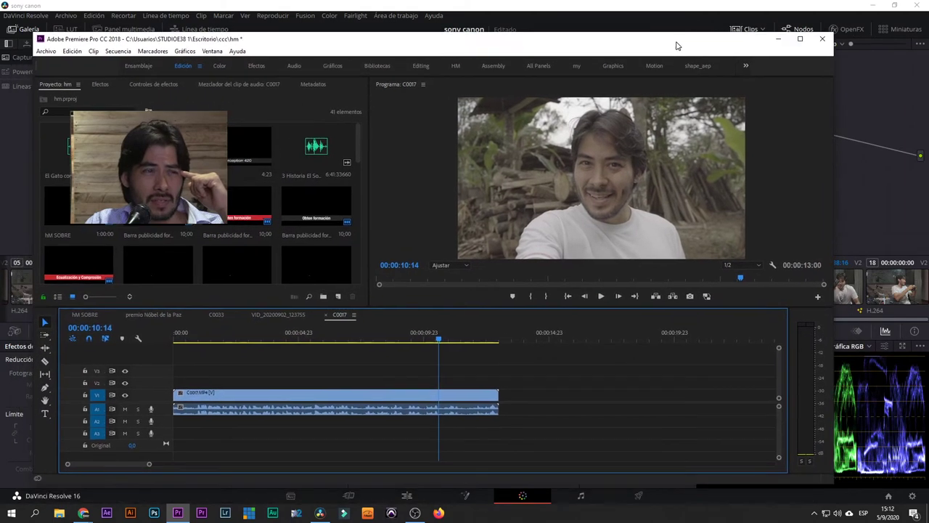
pyautogui.click(778, 39)
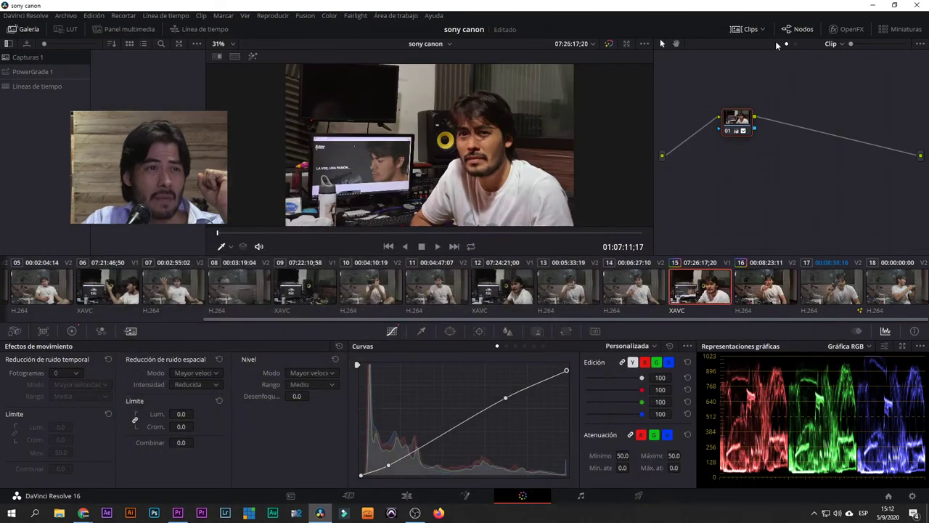
# Step: Close DaVinci Resolve without saving the sony canon project and try to relaunch it
pyautogui.click(916, 6)
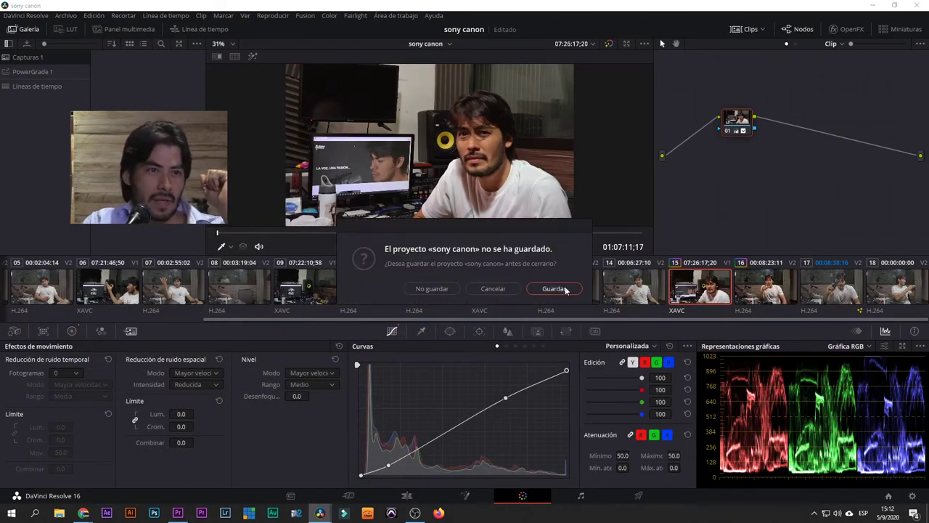
pyautogui.click(438, 289)
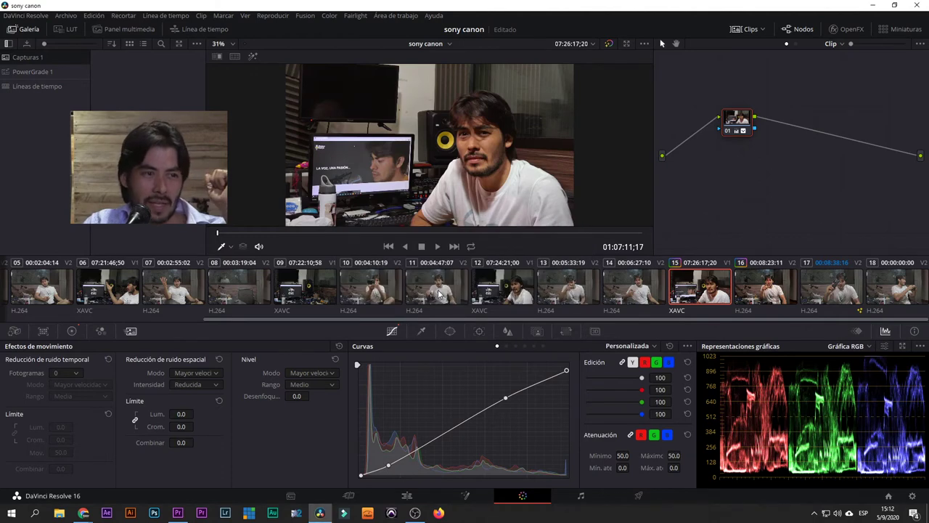
pyautogui.click(320, 513)
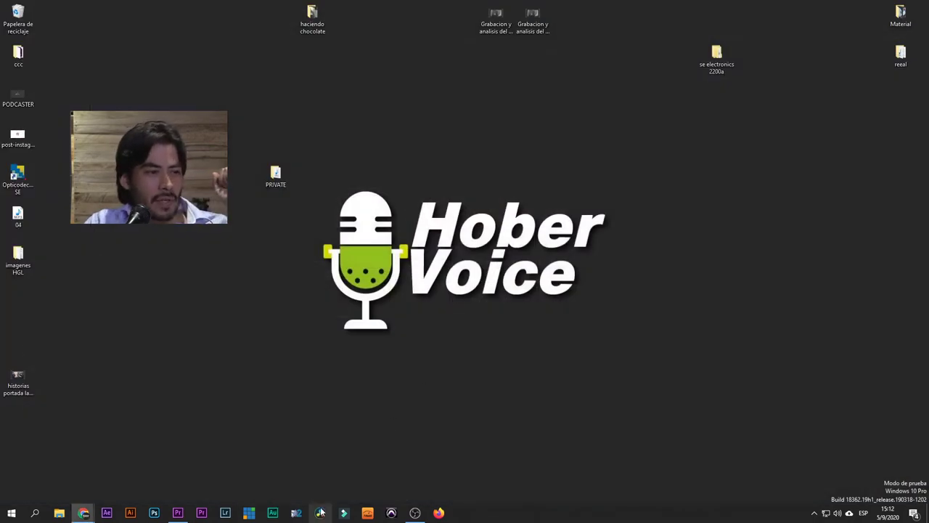
pyautogui.click(496, 266)
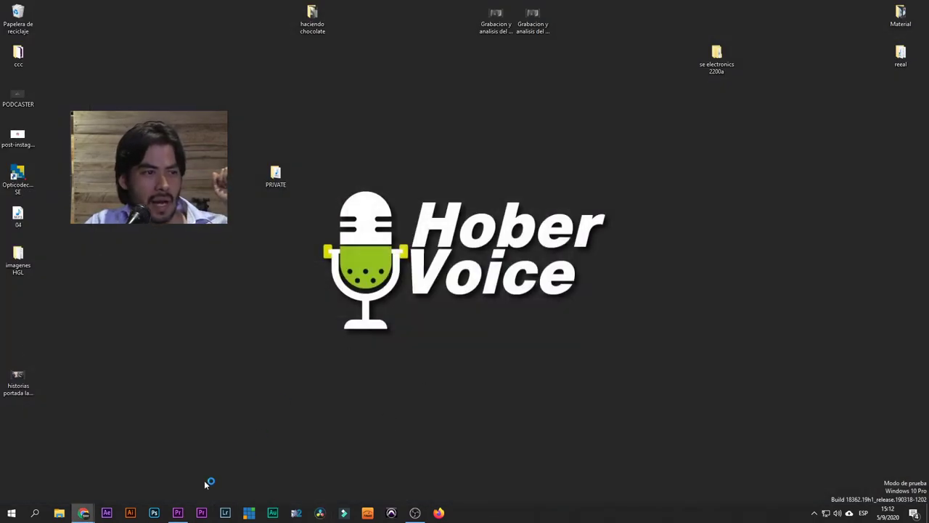
# Step: Bring Premiere Pro back up and close it without saving the changes to the hm project
pyautogui.moveTo(182, 519)
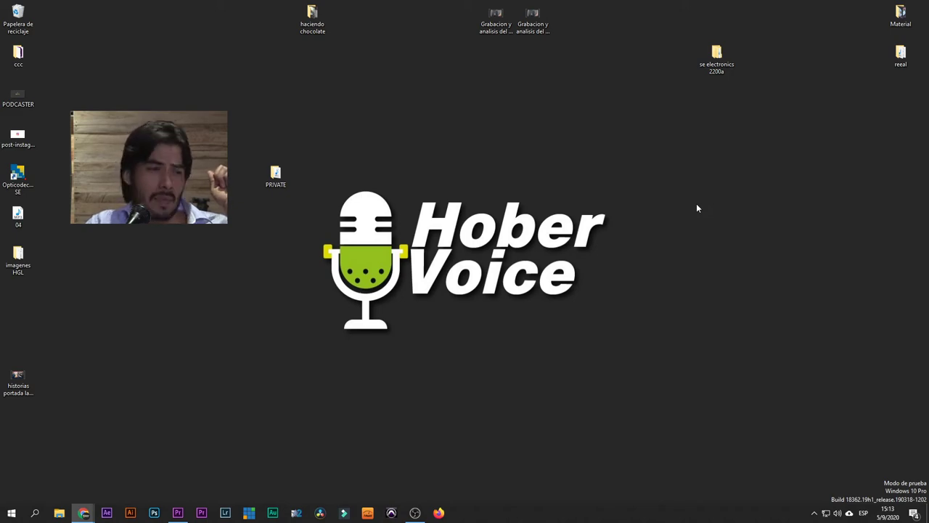
pyautogui.click(178, 513)
pyautogui.click(822, 38)
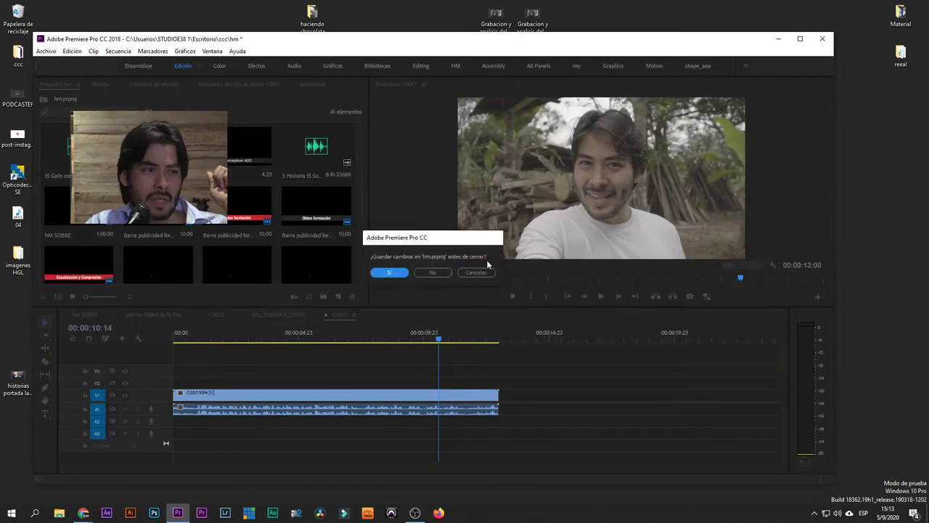
pyautogui.click(428, 271)
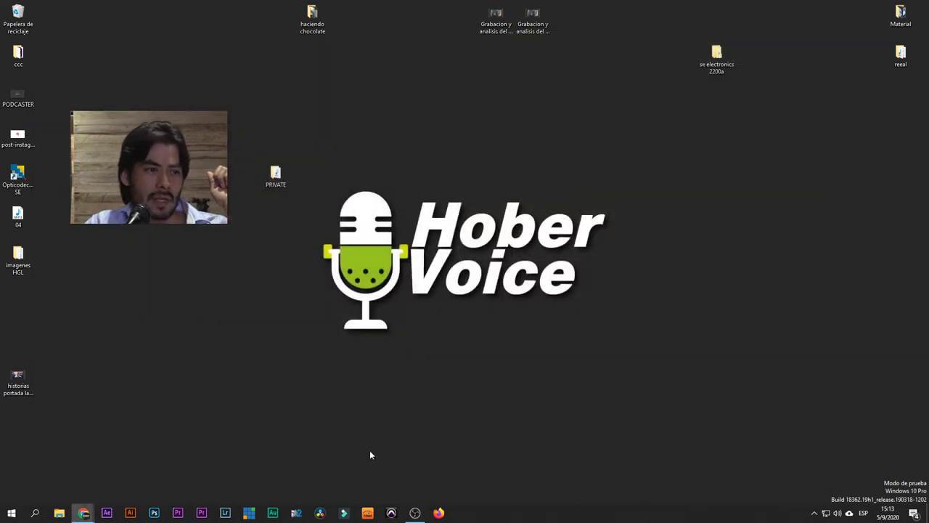
# Step: Launch DaVinci Resolve 16 again and open the untitled project, Proyecto sin nombre
pyautogui.click(320, 513)
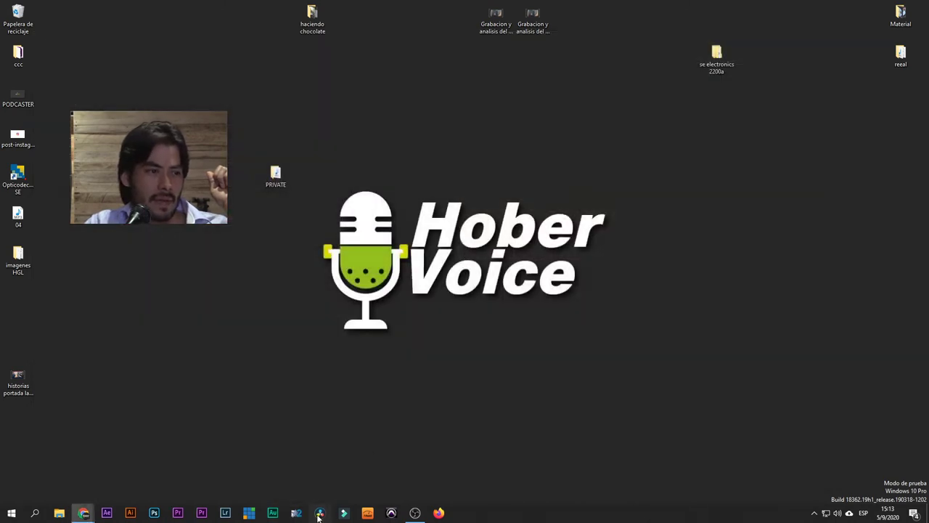
pyautogui.click(544, 266)
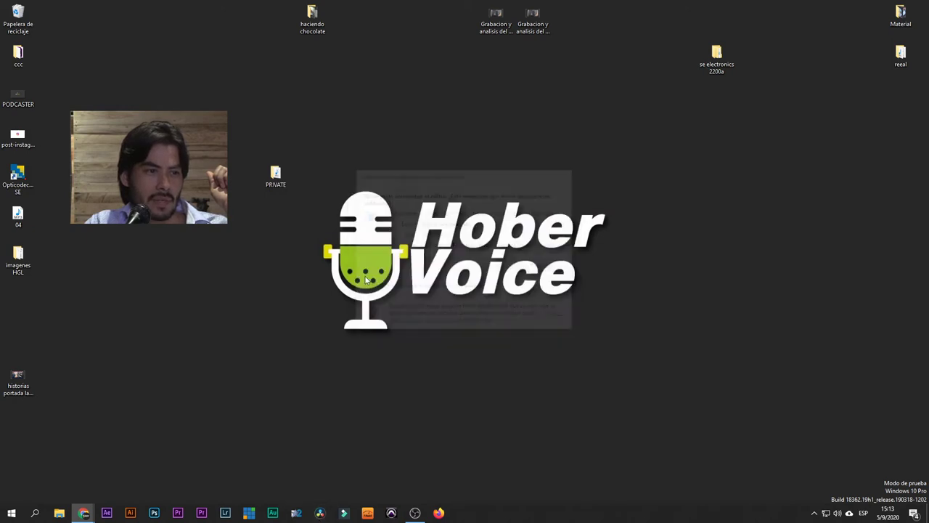
pyautogui.rightClick(336, 282)
pyautogui.click(408, 312)
pyautogui.click(321, 512)
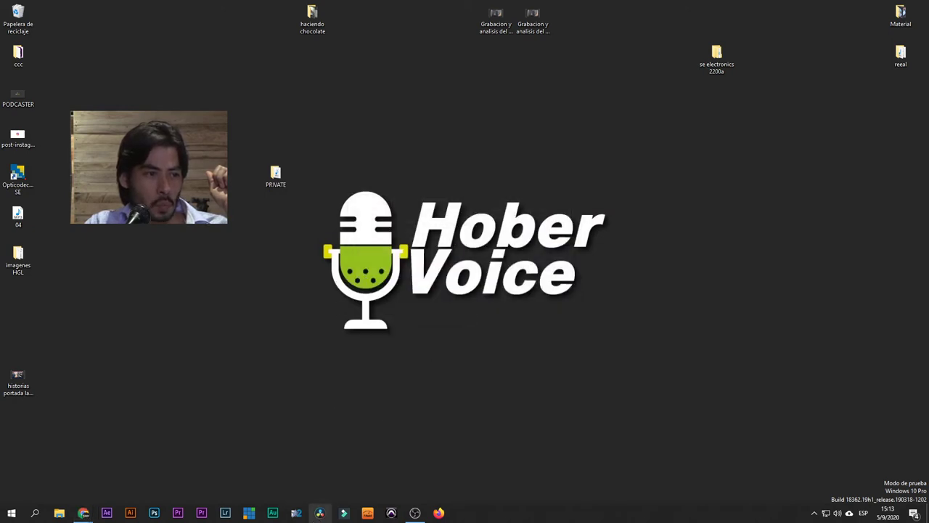
pyautogui.click(497, 267)
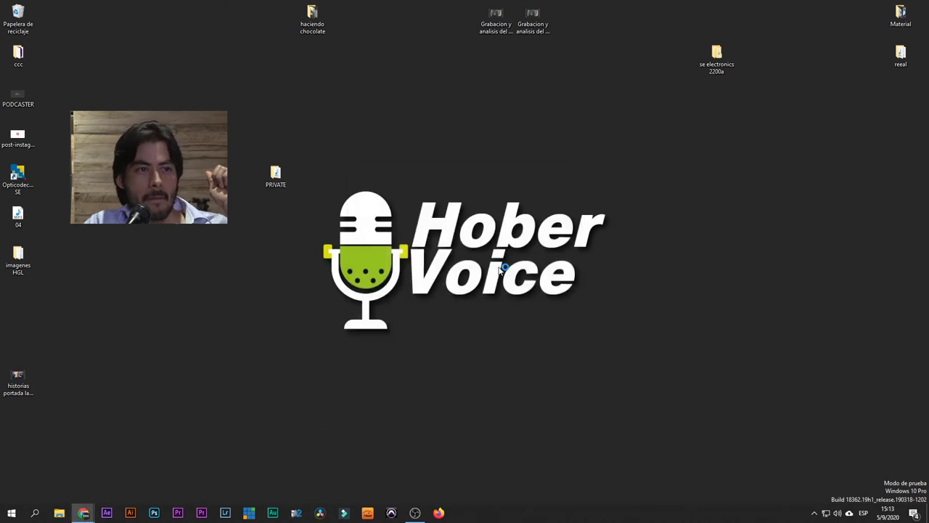
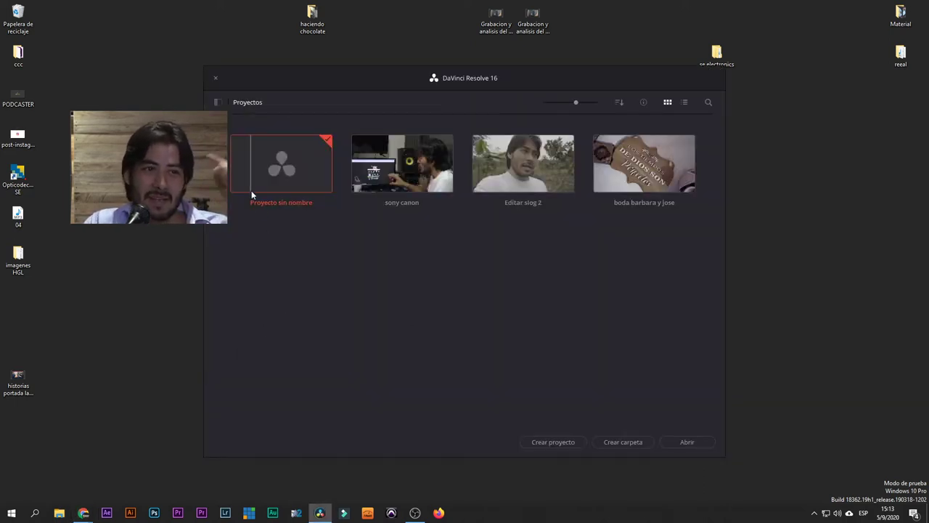
pyautogui.doubleClick(283, 178)
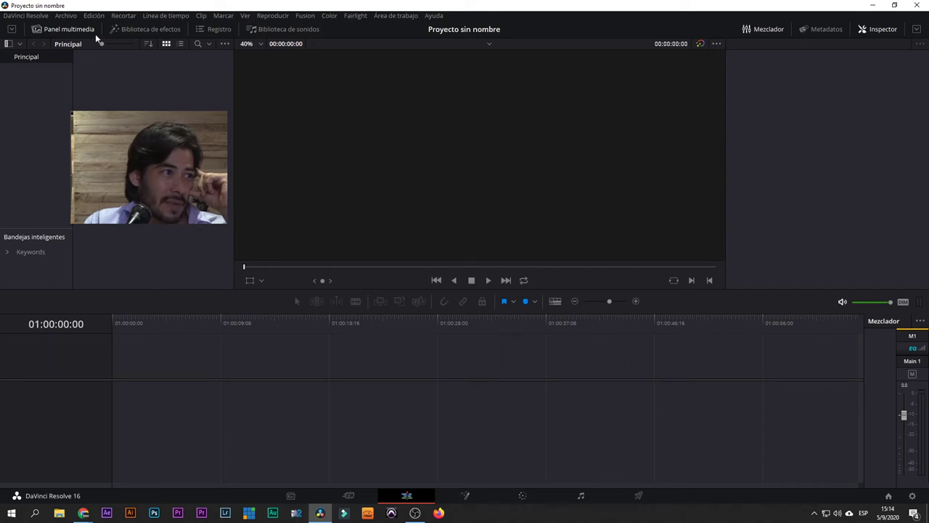
# Step: Check the media pool on the Edit page and switch the empty project to the Cut page
pyautogui.click(50, 27)
pyautogui.click(50, 28)
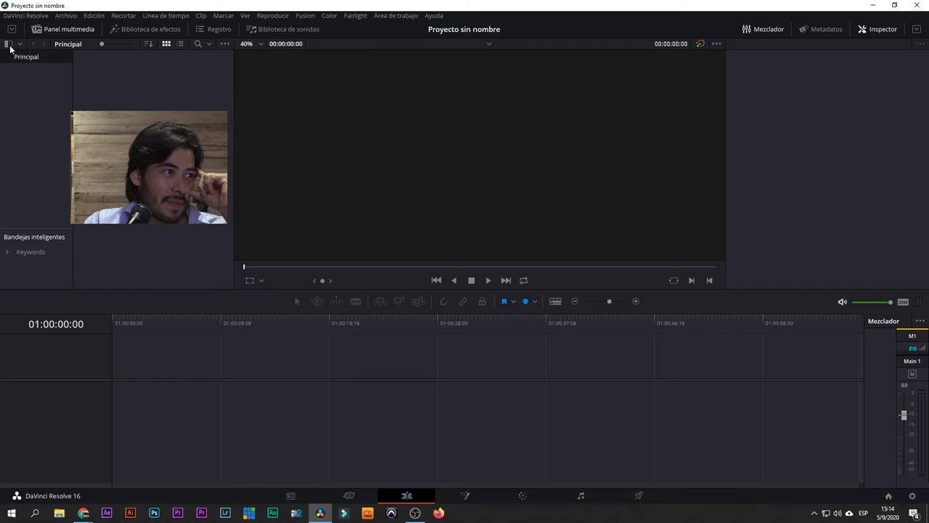
pyautogui.click(20, 44)
pyautogui.click(37, 76)
pyautogui.click(296, 496)
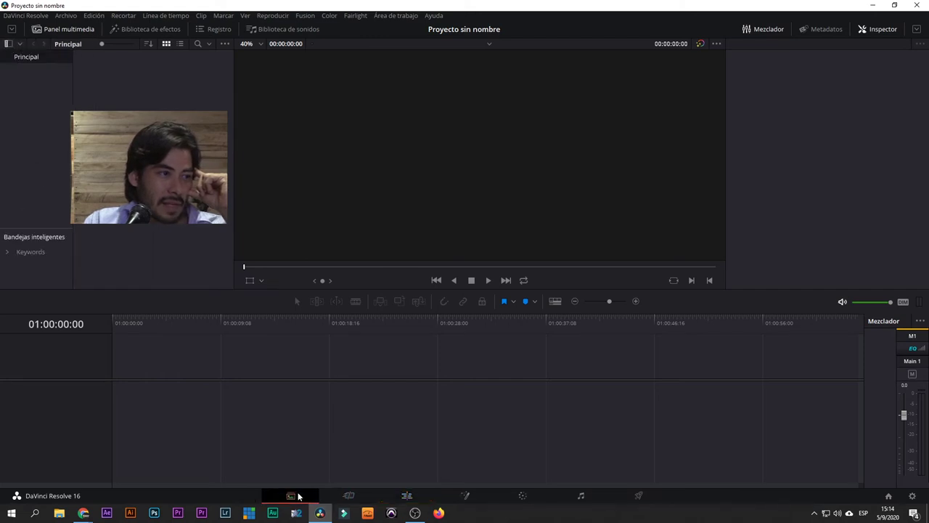
pyautogui.click(349, 495)
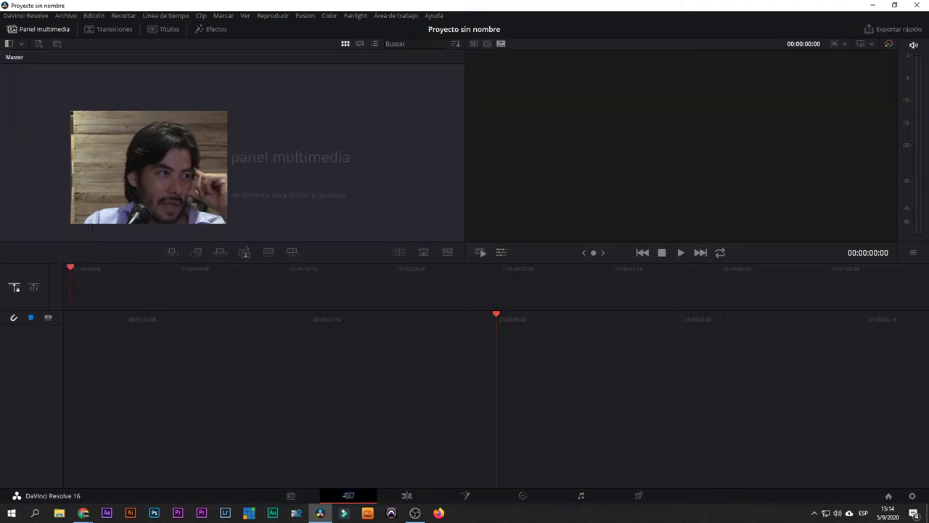
# Step: Import all files of the CLIP folder in imagenes HGL into the media pool, matching the timeline frame rate to the clips
pyautogui.moveTo(286, 5); pyautogui.dragTo(357, 29)
pyautogui.doubleClick(18, 258)
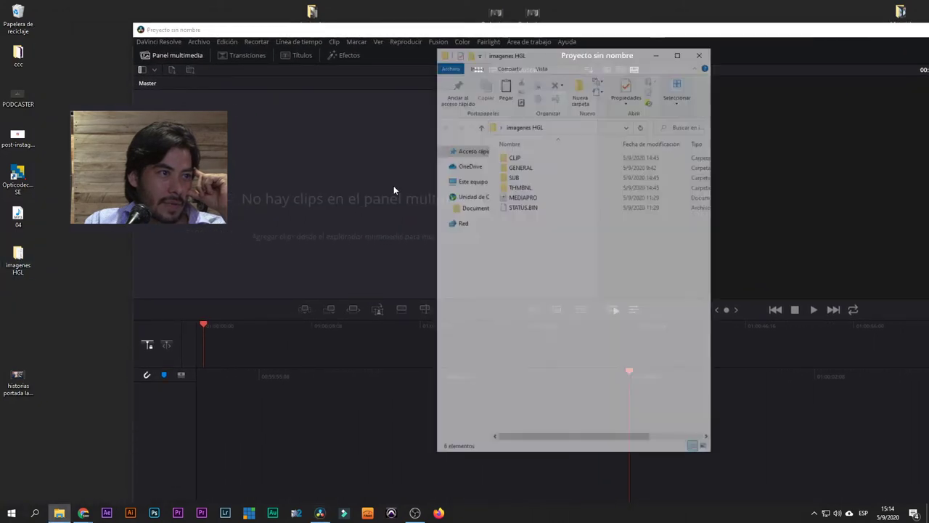
pyautogui.doubleClick(516, 157)
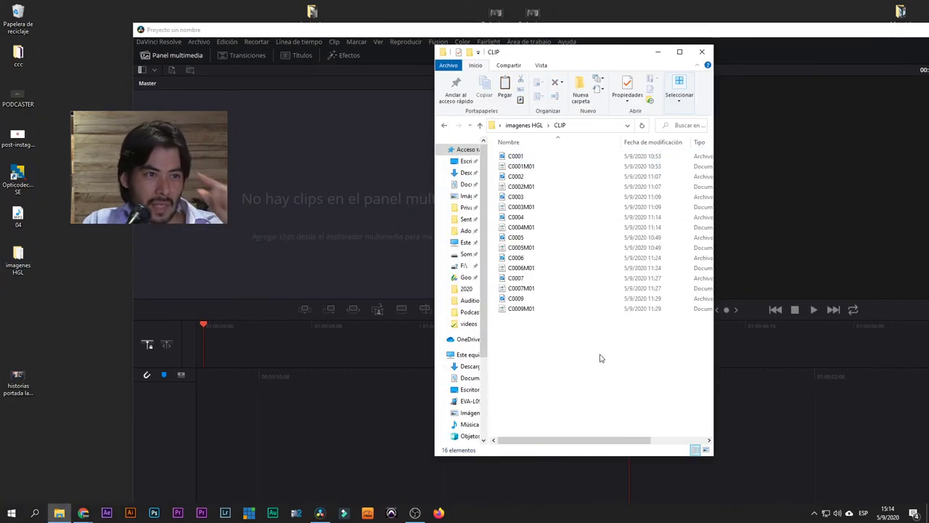
pyautogui.moveTo(594, 352); pyautogui.dragTo(492, 148)
pyautogui.moveTo(539, 177); pyautogui.dragTo(367, 183)
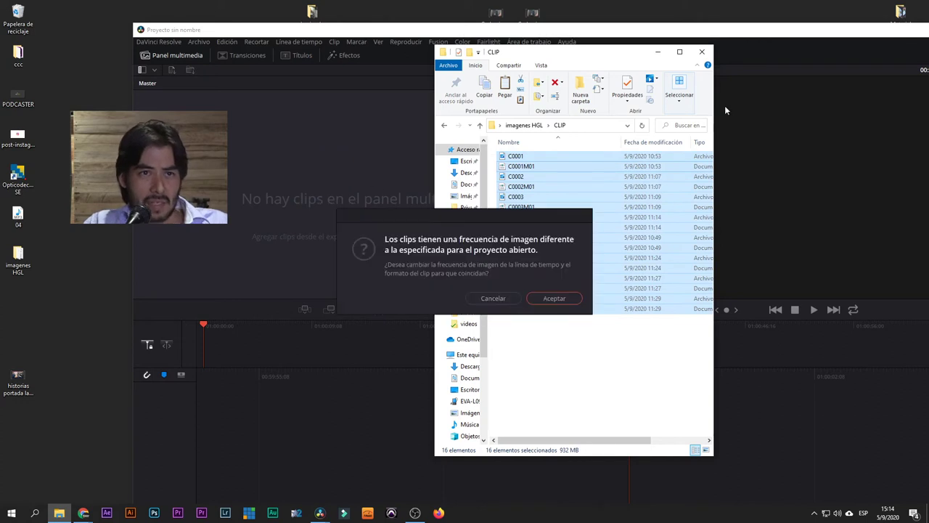
pyautogui.click(554, 298)
pyautogui.doubleClick(741, 31)
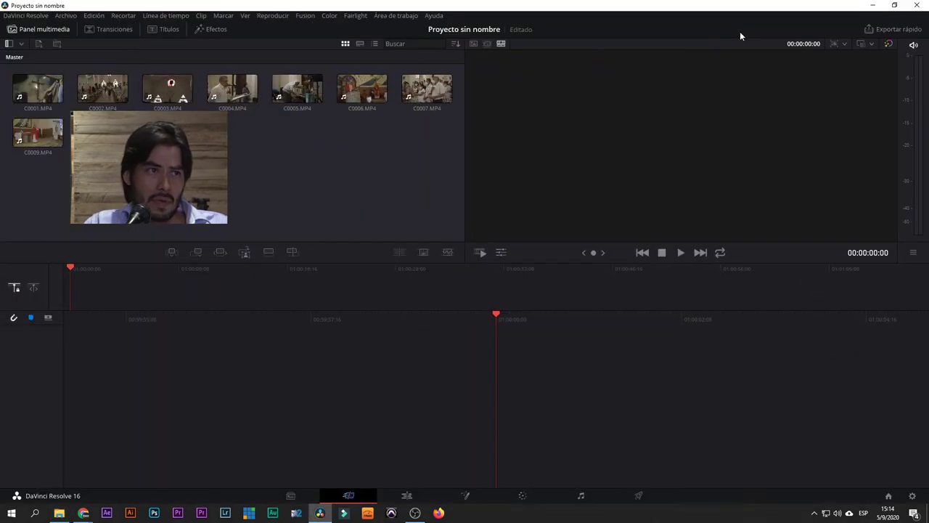
# Step: Place all imported clips, C0001.MP4 to C0009.MP4, one after another on a new timeline in the Cut page
pyautogui.click(405, 496)
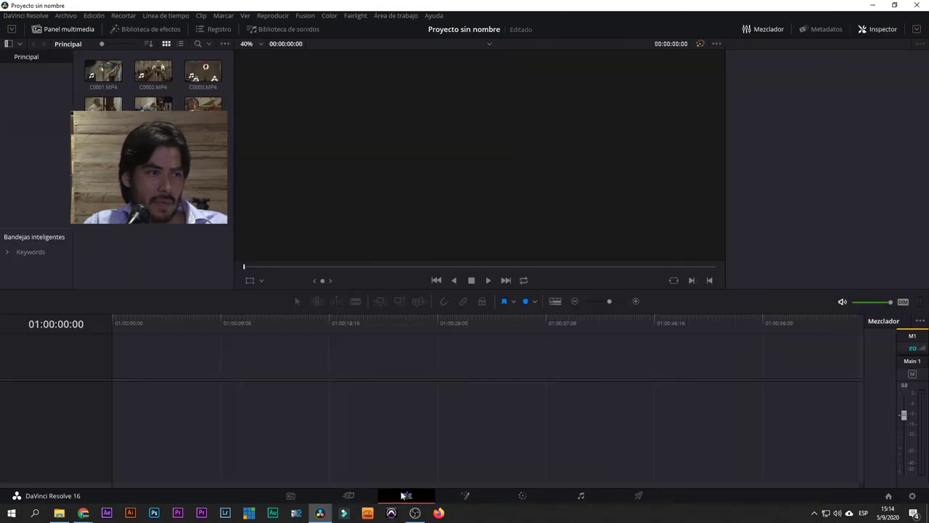
pyautogui.click(349, 497)
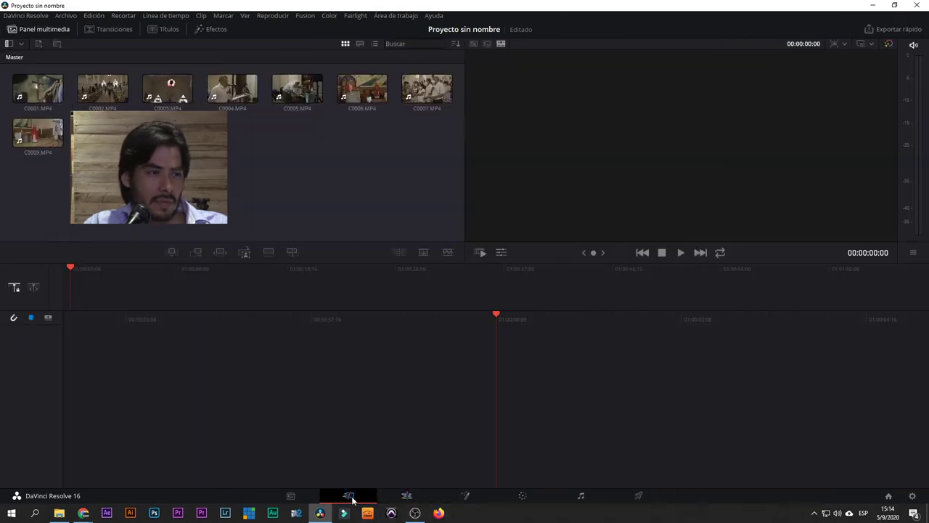
pyautogui.moveTo(462, 173); pyautogui.dragTo(63, 435)
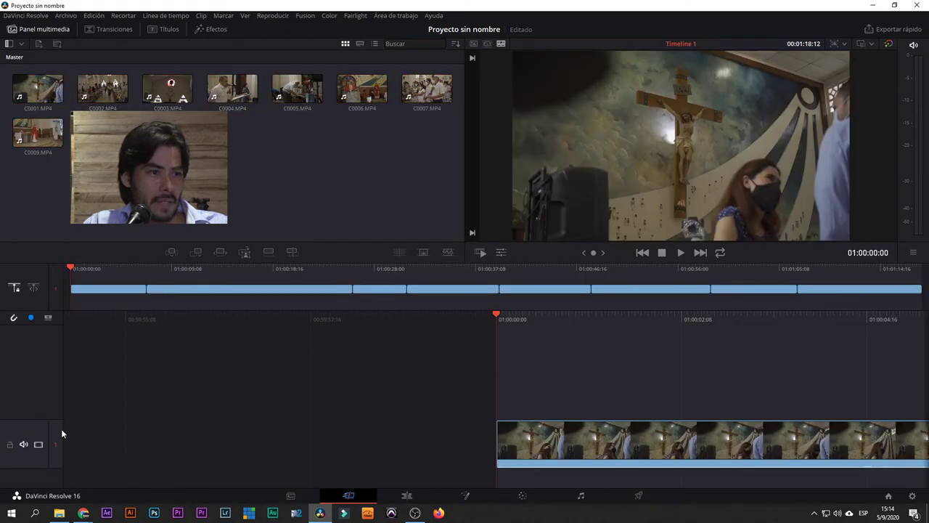
# Step: Show the whole clip sequence on the Edit page timeline and play it from the start
pyautogui.click(408, 497)
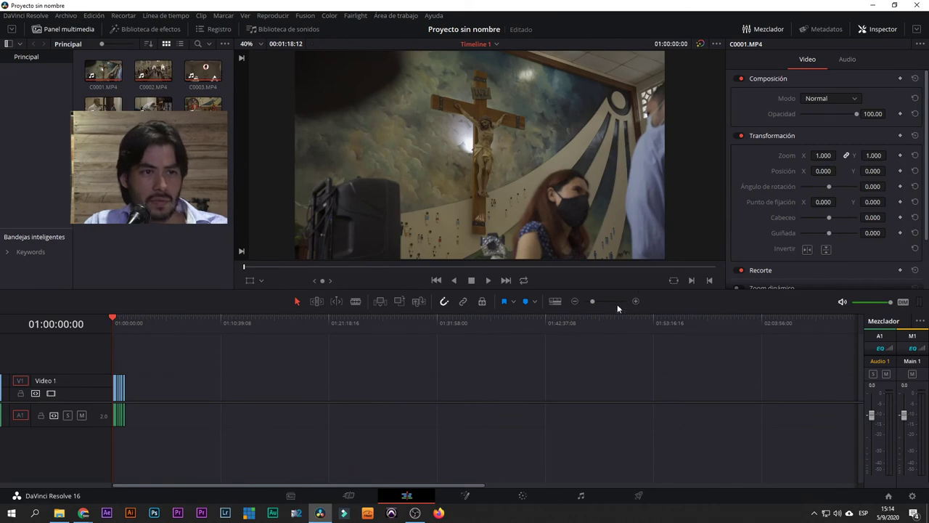
pyautogui.moveTo(591, 302); pyautogui.dragTo(608, 302)
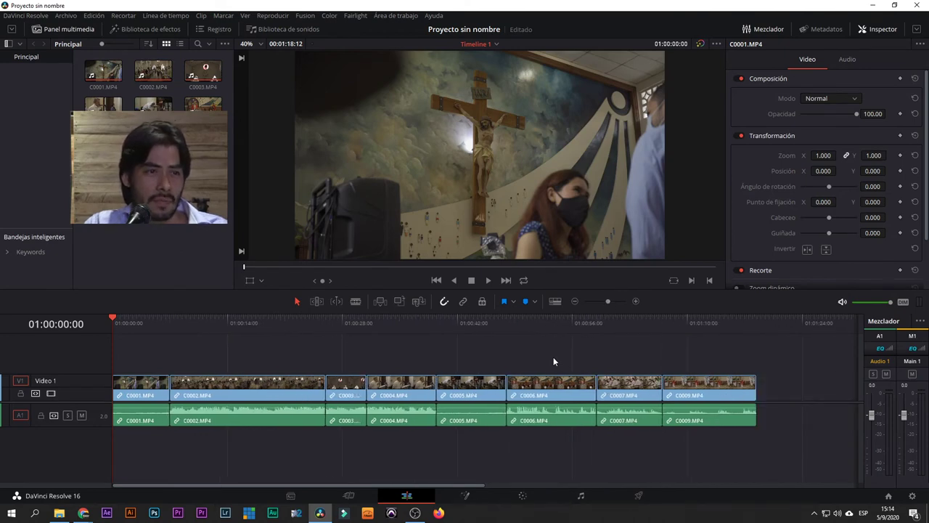
pyautogui.press('space')
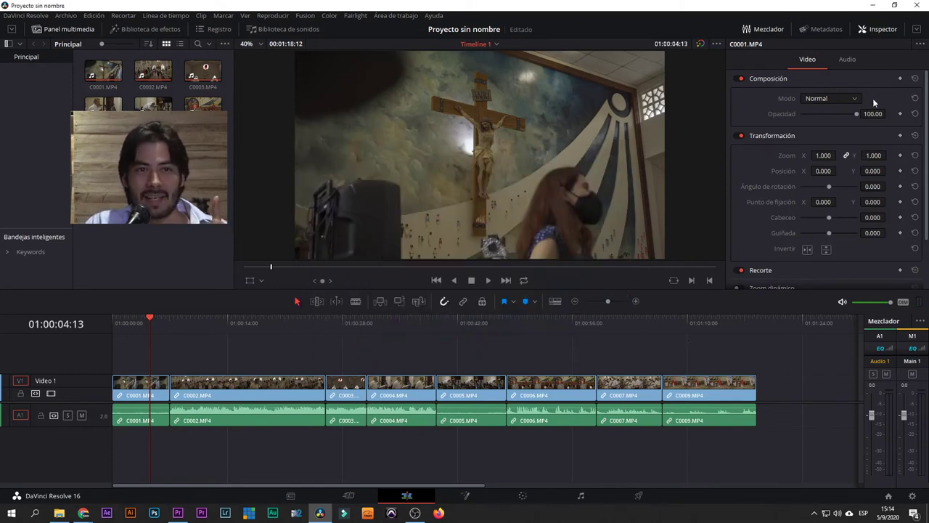
# Step: Switch to Premiere Pro, shrink its window to uncover the desktop folders, and open the recent project hm
pyautogui.click(874, 6)
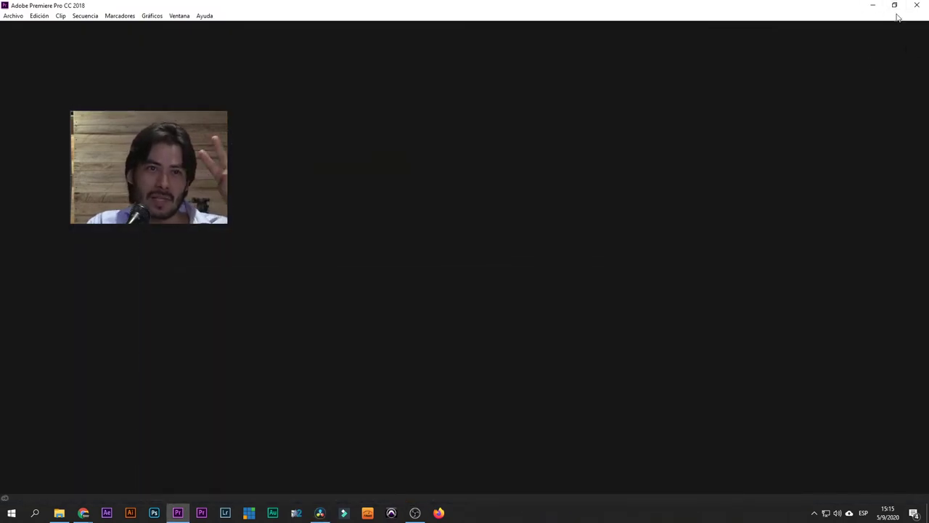
pyautogui.click(894, 6)
pyautogui.moveTo(8, 5); pyautogui.dragTo(165, 38)
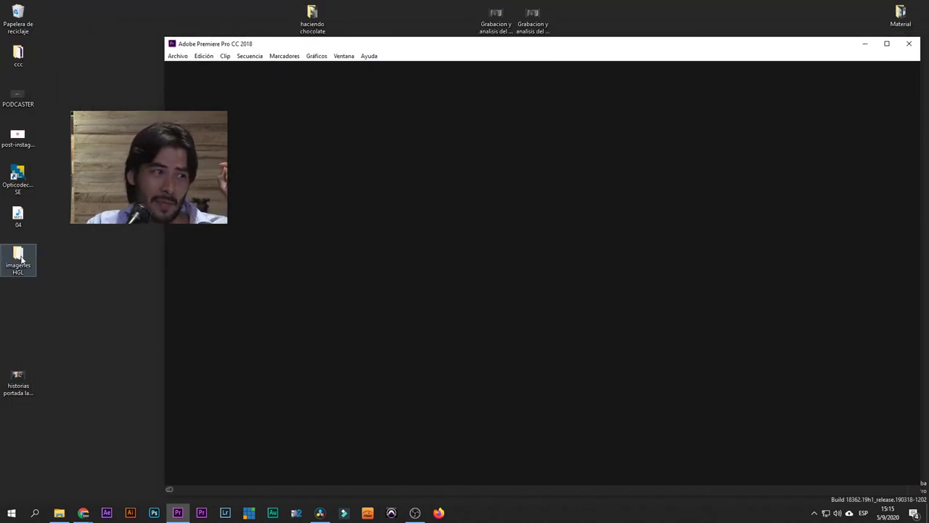
pyautogui.click(181, 60)
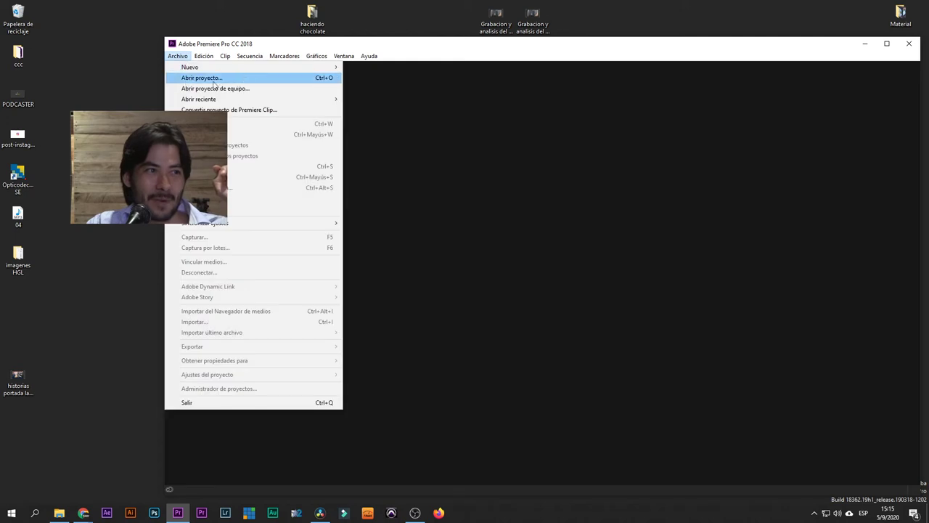
pyautogui.moveTo(305, 99)
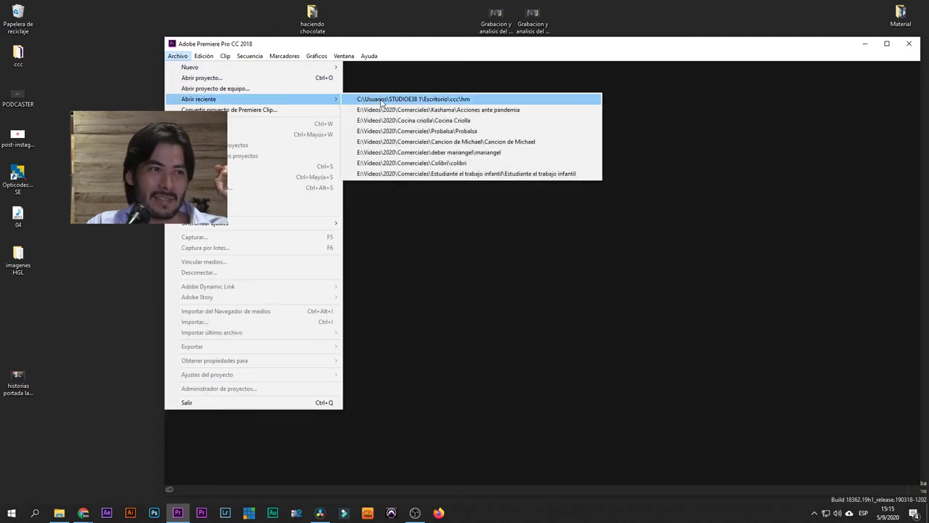
pyautogui.click(477, 99)
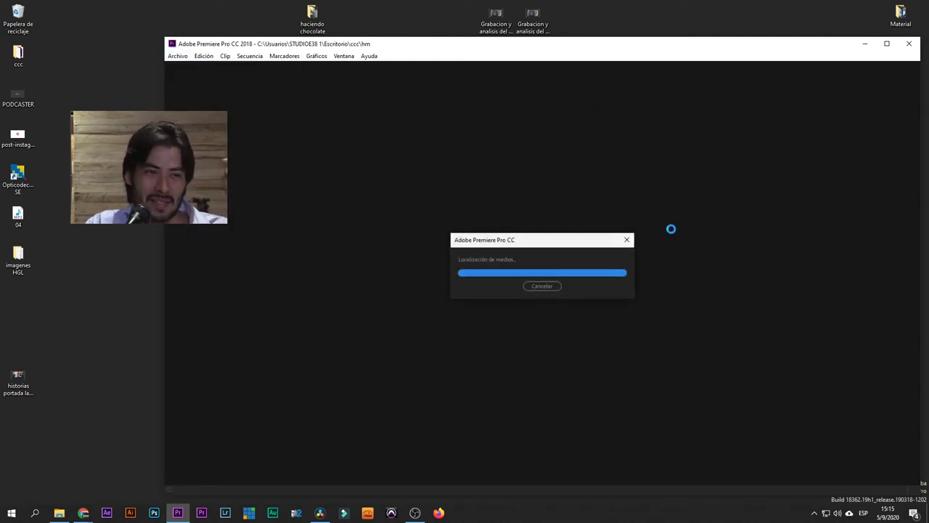
# Step: Delete the offline historias portada la ciudad aldia sequence and its image from the hm project
pyautogui.click(512, 276)
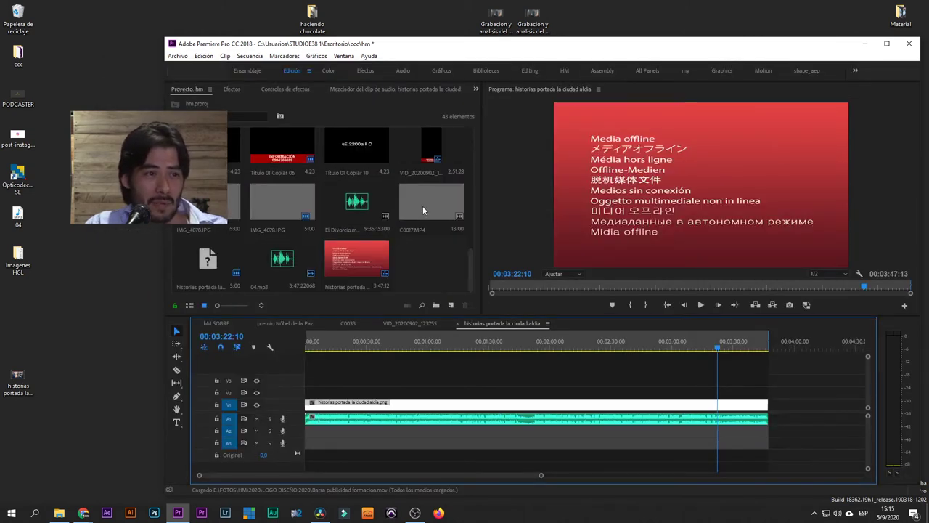
pyautogui.click(360, 254)
pyautogui.press('Delete')
pyautogui.click(209, 275)
pyautogui.press('Delete')
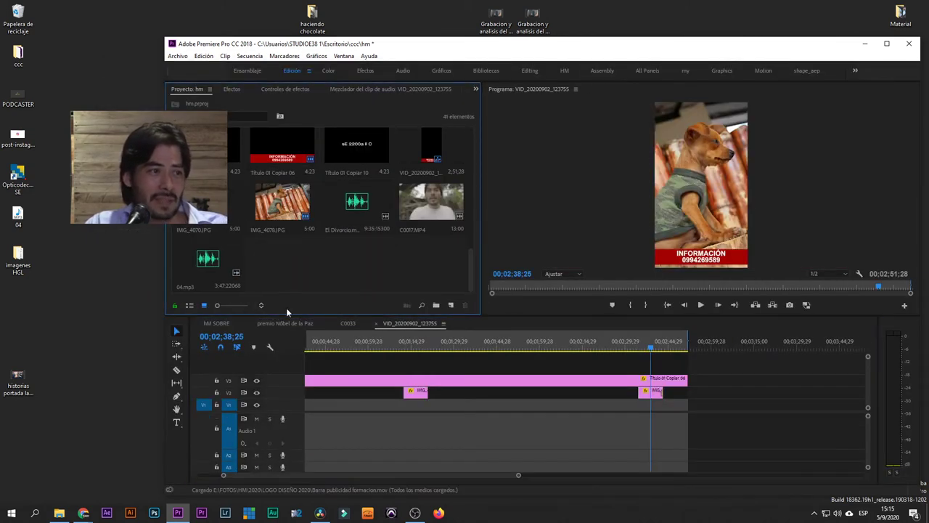
# Step: Import the imagenes HGL desktop folder into the project, dismiss the import error, and maximize the Premiere Pro window
pyautogui.moveTo(17, 258); pyautogui.dragTo(321, 270)
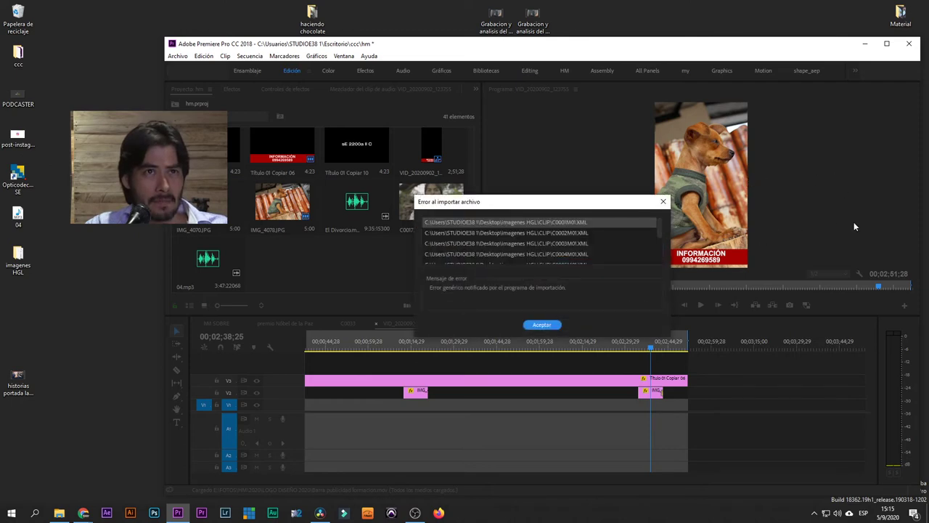
pyautogui.click(541, 325)
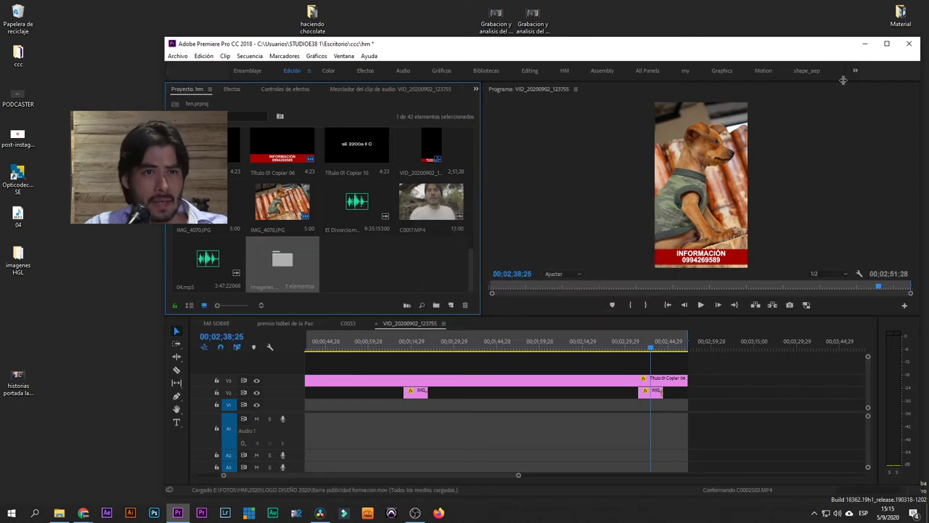
pyautogui.click(886, 45)
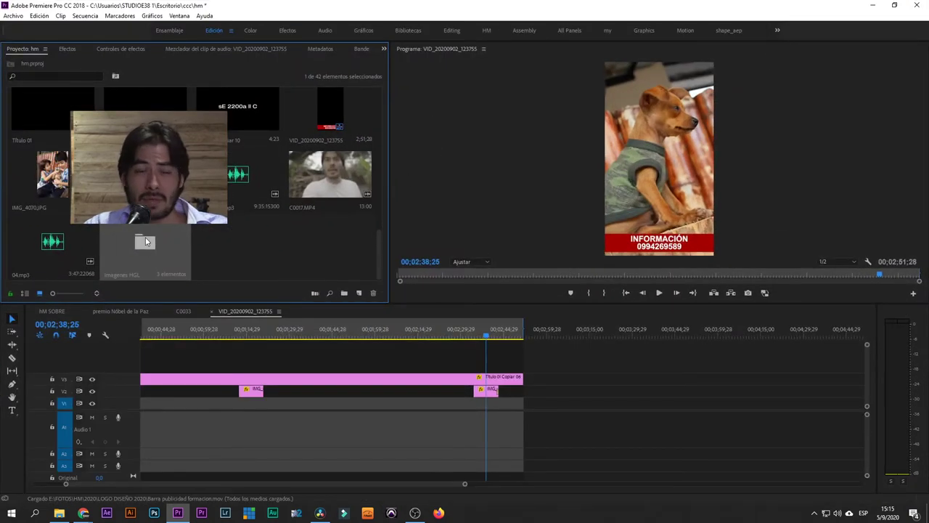
# Step: Create a sequence from the whole imagenes HGL bin and remove all clips from its timeline
pyautogui.moveTo(361, 297); pyautogui.dragTo(359, 293)
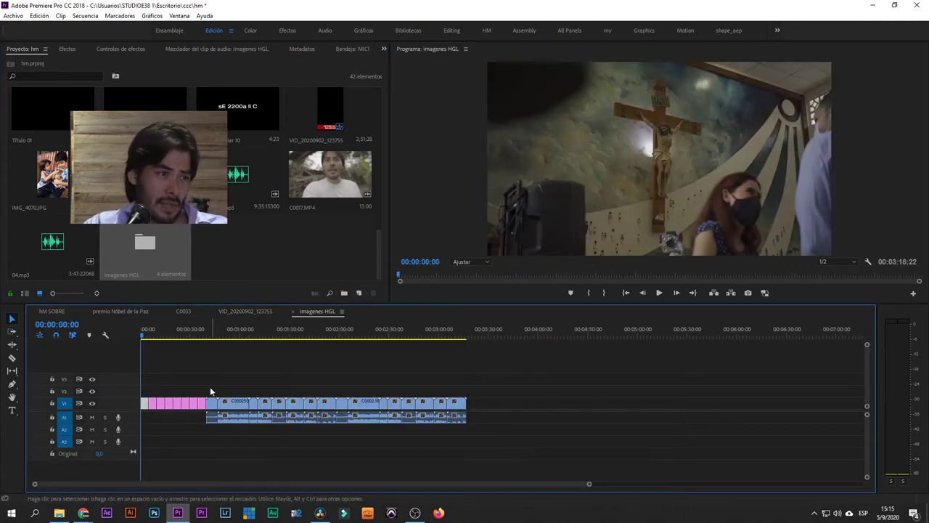
pyautogui.hotkey('ctrl', 'a')
pyautogui.press('Delete')
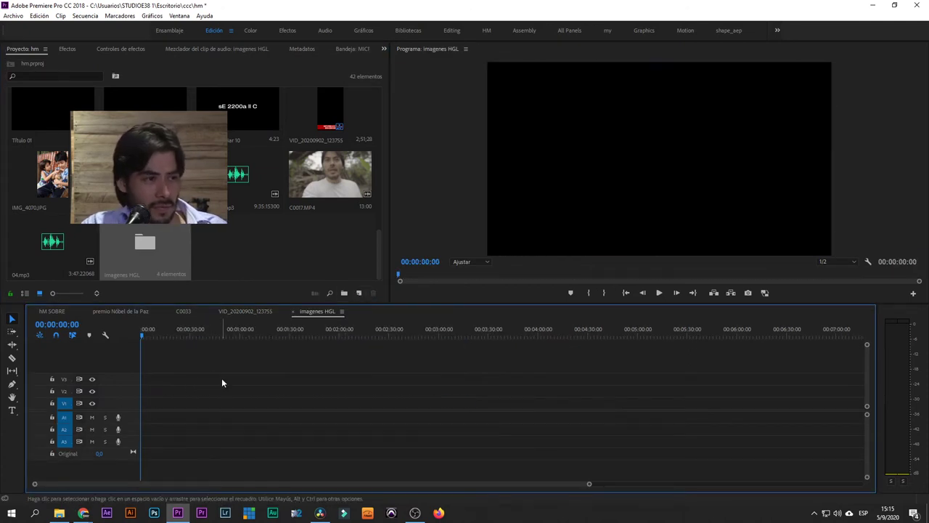
# Step: Create a sequence from only the CLIP bin inside imagenes HGL and briefly play its beginning
pyautogui.doubleClick(145, 242)
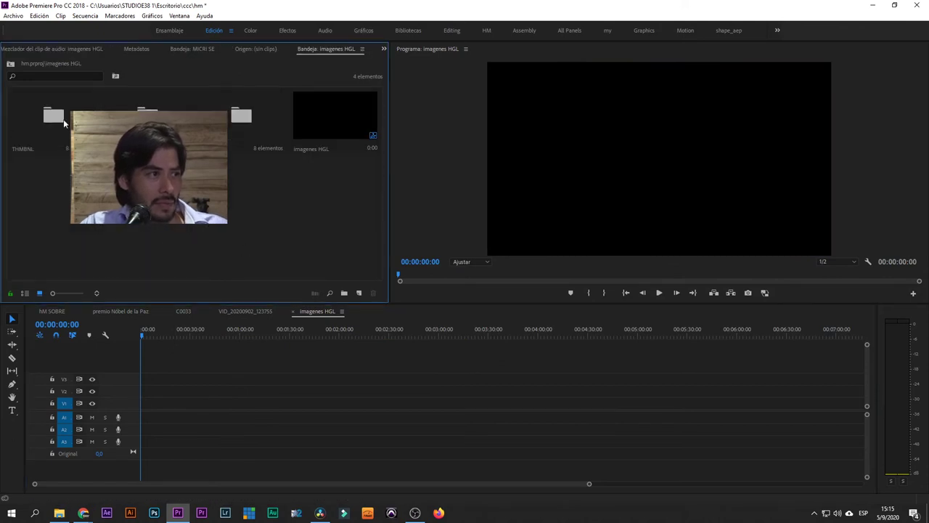
pyautogui.click(237, 117)
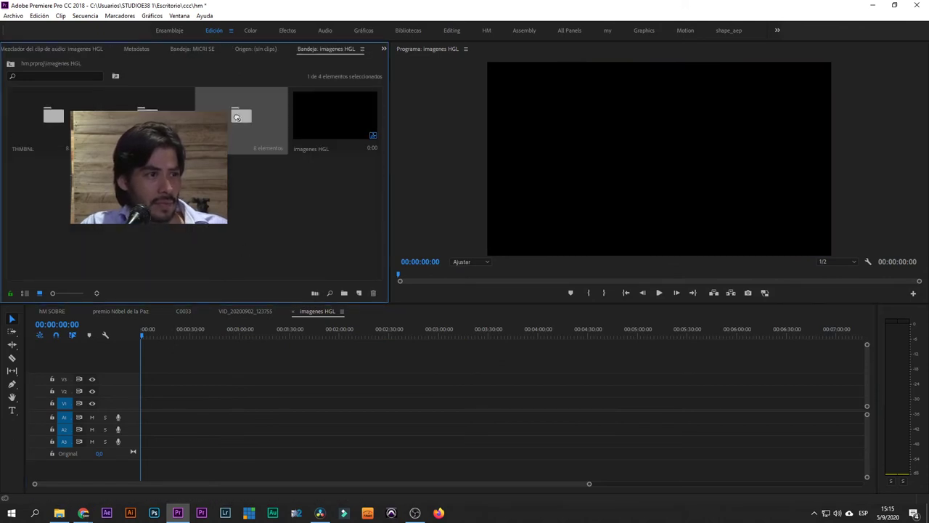
pyautogui.click(360, 293)
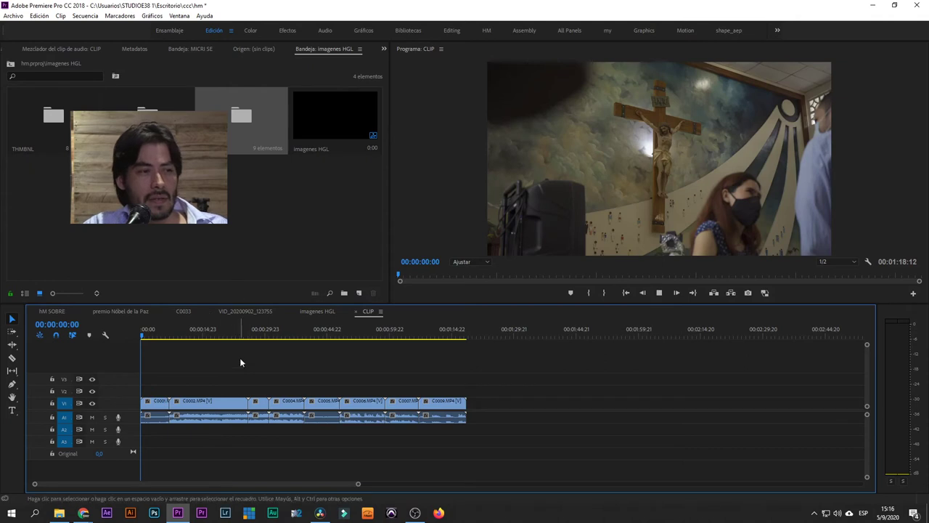
pyautogui.press('space')
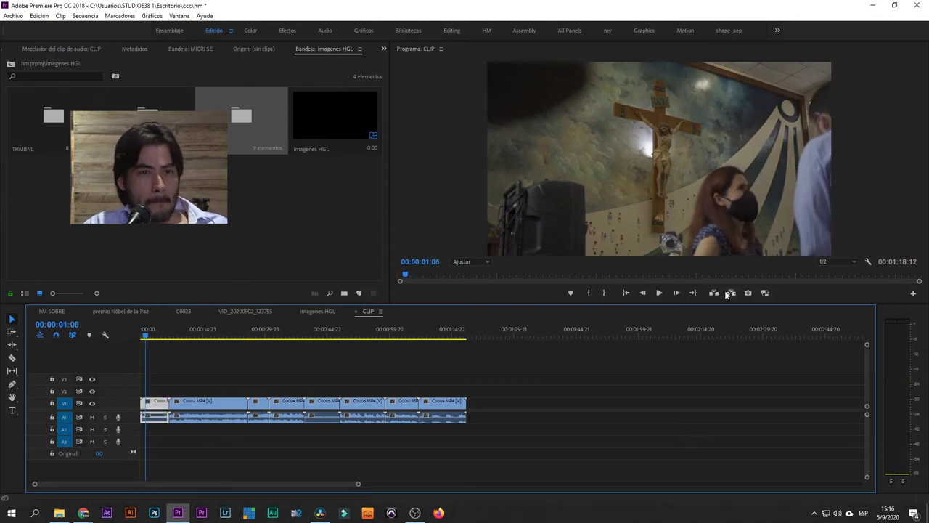
# Step: Set the program monitor's playback resolution to Completa and enlarge the monitor above the timeline
pyautogui.click(829, 262)
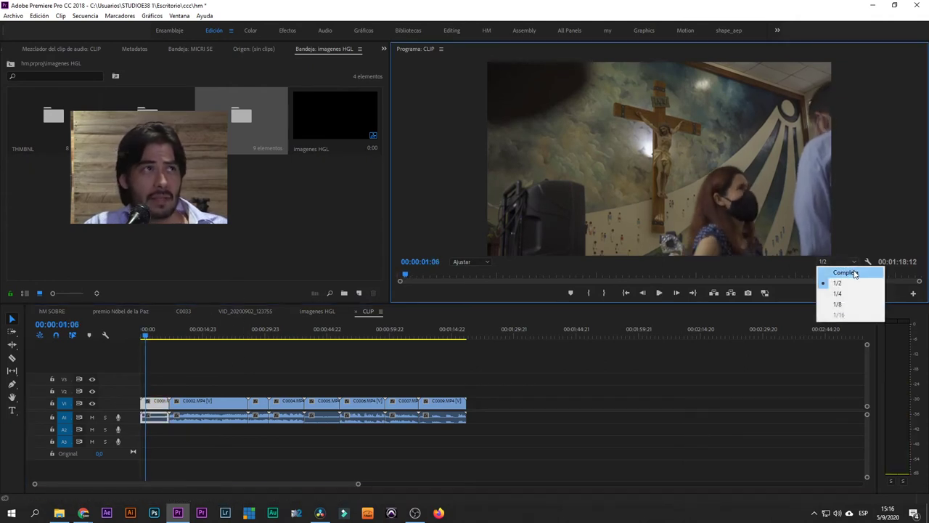
pyautogui.click(857, 272)
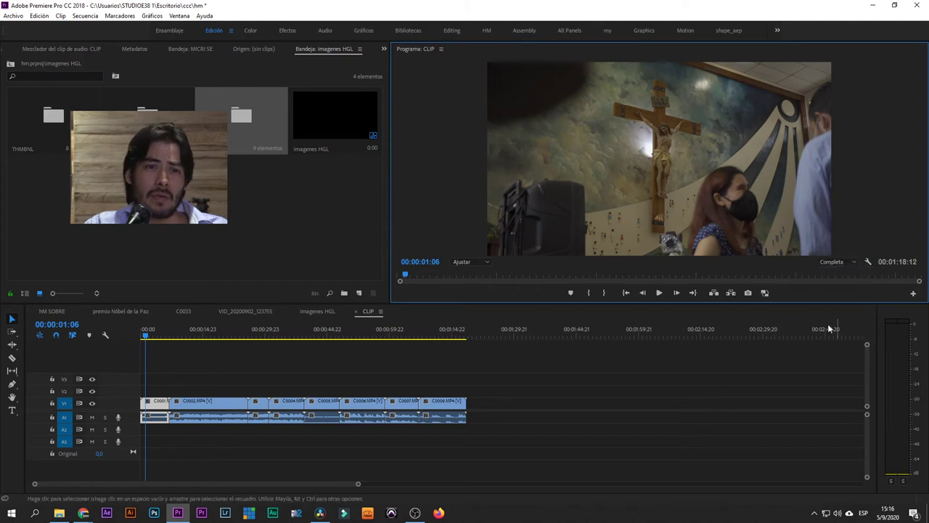
pyautogui.click(276, 364)
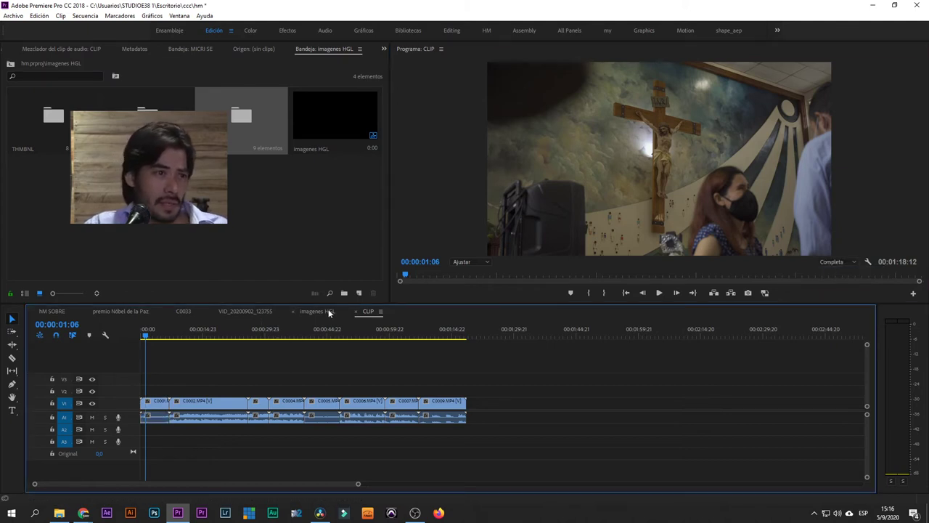
pyautogui.moveTo(361, 304); pyautogui.dragTo(355, 330)
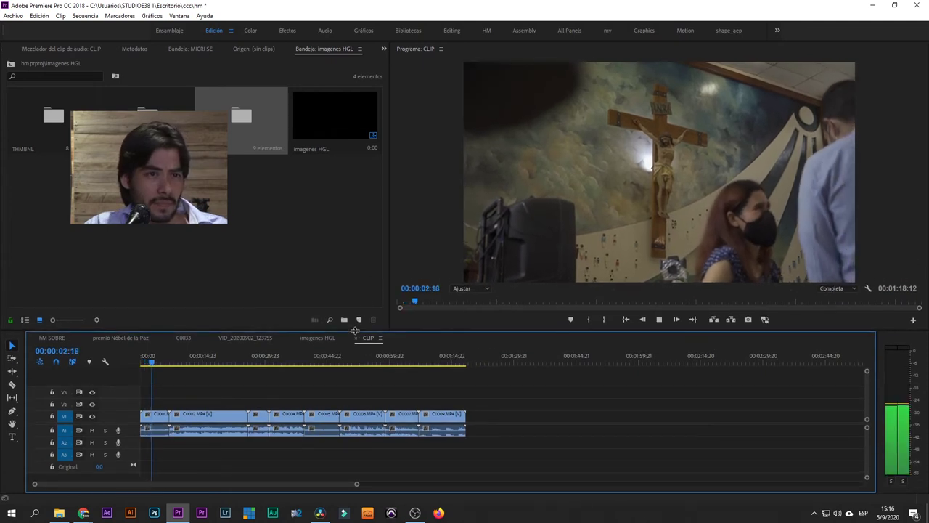
# Step: Play the CLIP sequence from within C0002.MP4 and again from C0003.MP4 into C0004.MP4 to check playback smoothness
pyautogui.click(190, 360)
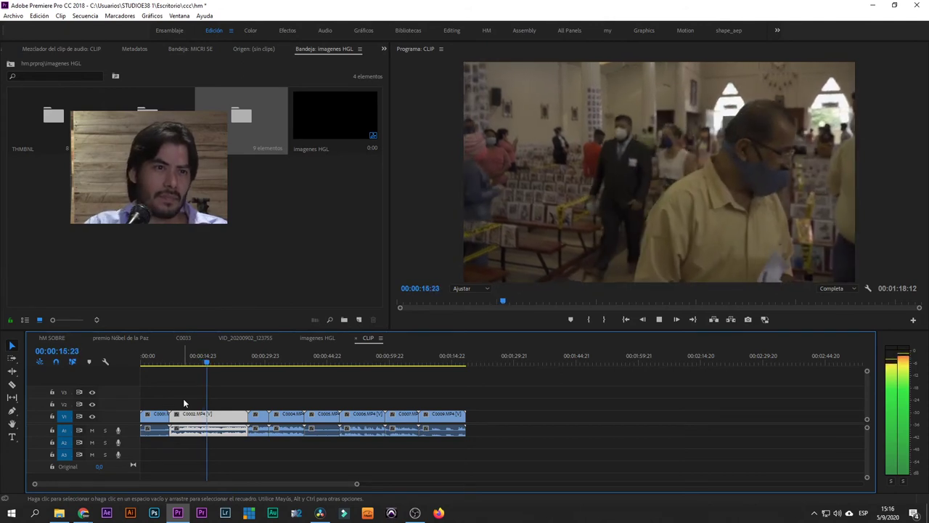
pyautogui.press('space')
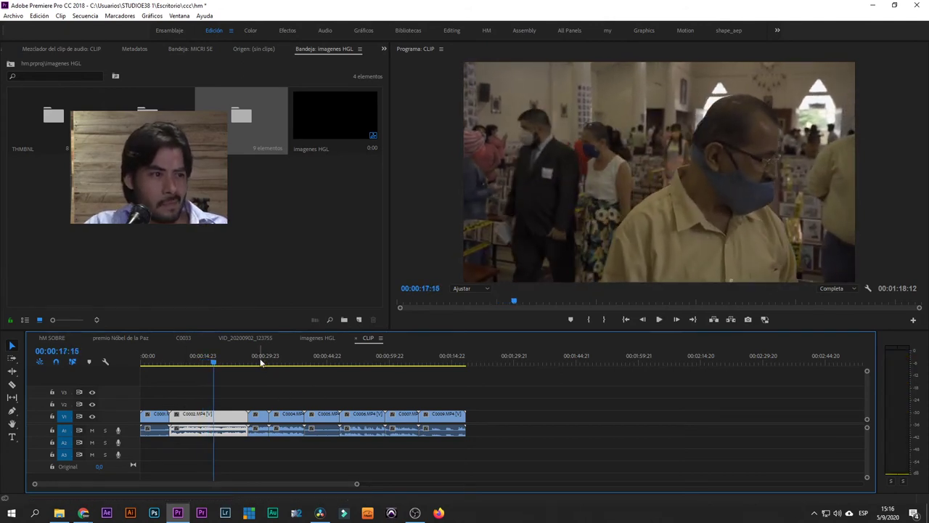
pyautogui.click(260, 362)
pyautogui.press('space')
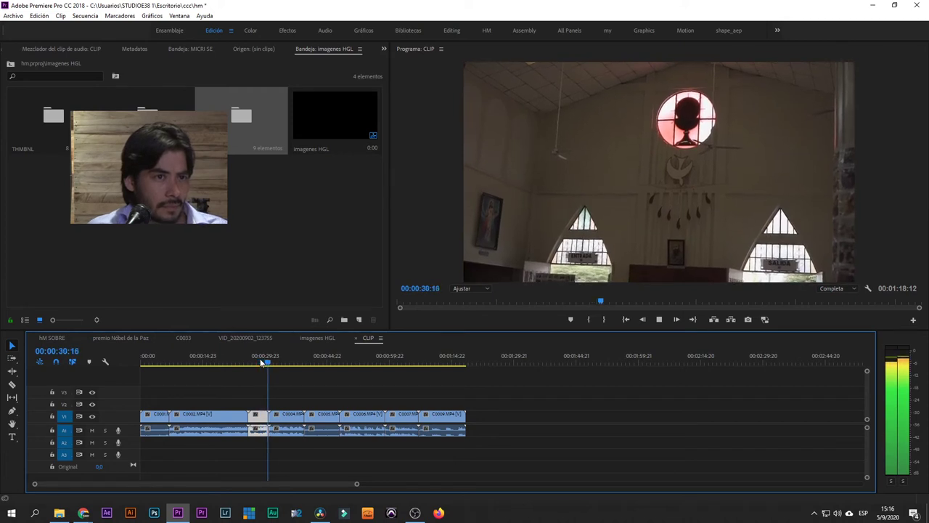
pyautogui.press('space')
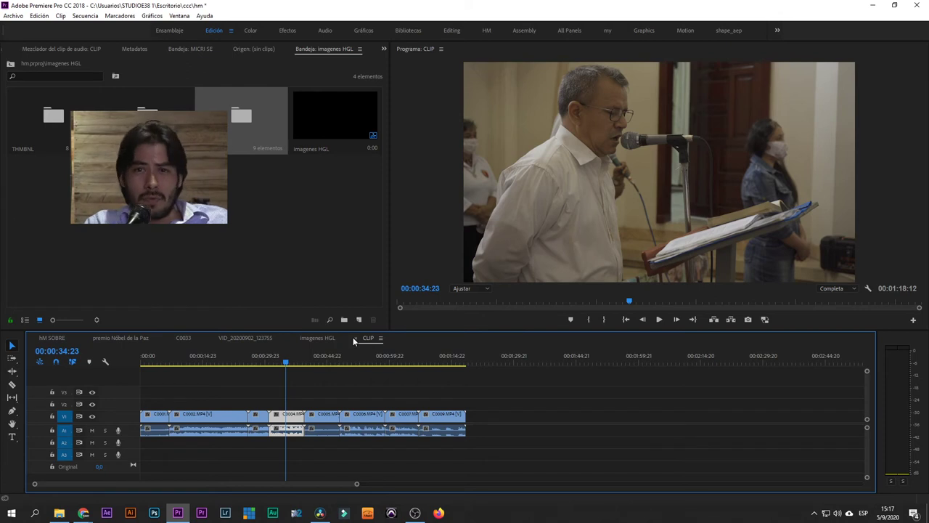
# Step: Jump between the clips from C0005.MP4 to C0009.MP4, the first clip and C0006.MP4 to check how quickly frames load
pyautogui.click(320, 351)
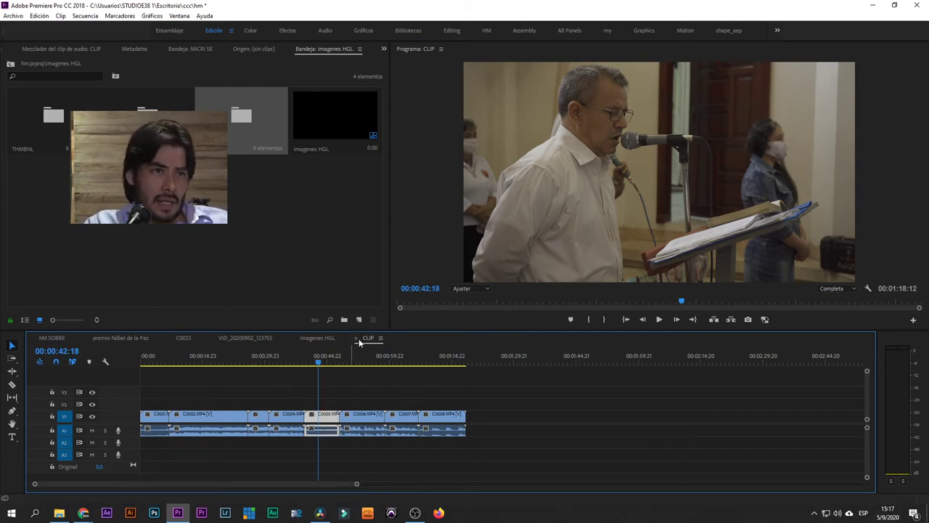
pyautogui.click(358, 358)
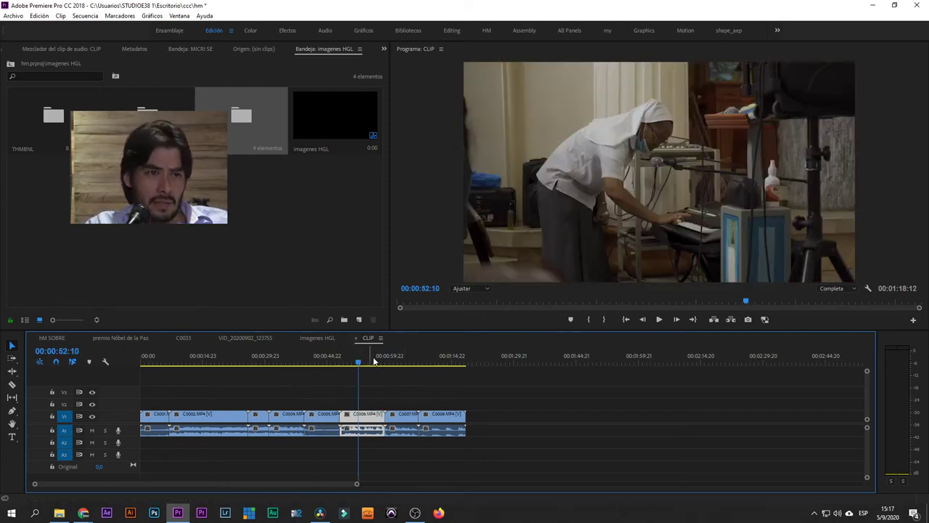
pyautogui.click(405, 361)
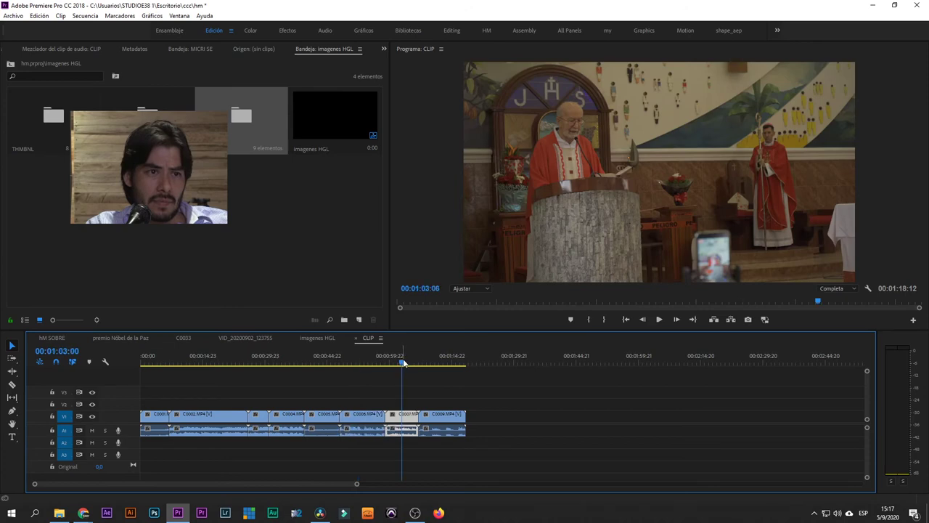
pyautogui.click(443, 363)
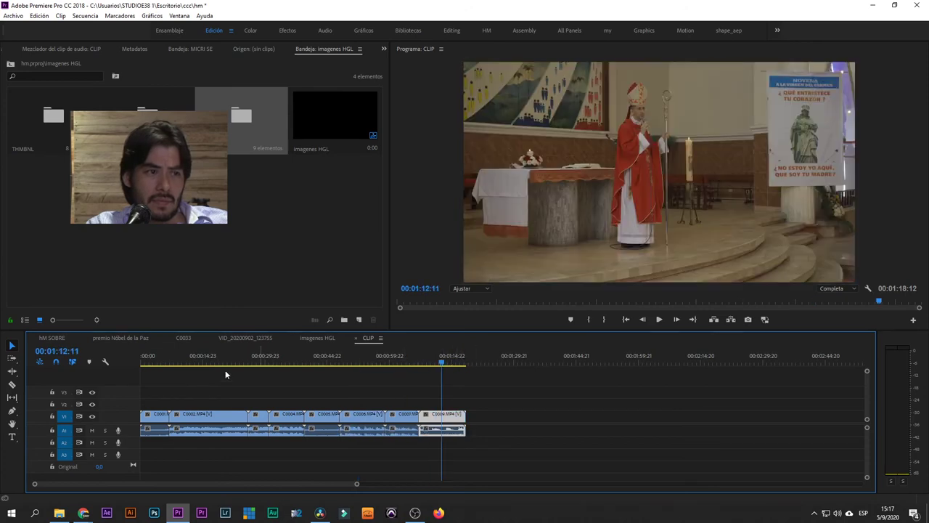
pyautogui.click(157, 362)
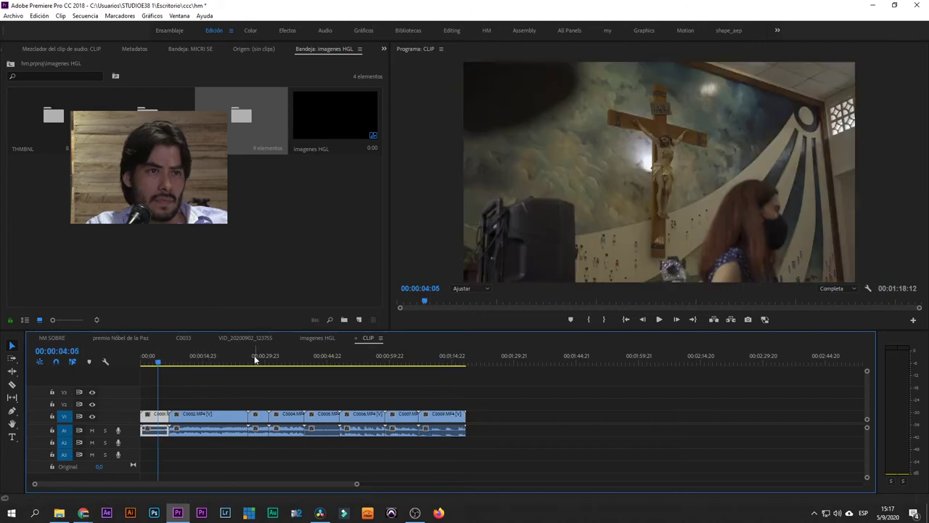
pyautogui.click(346, 361)
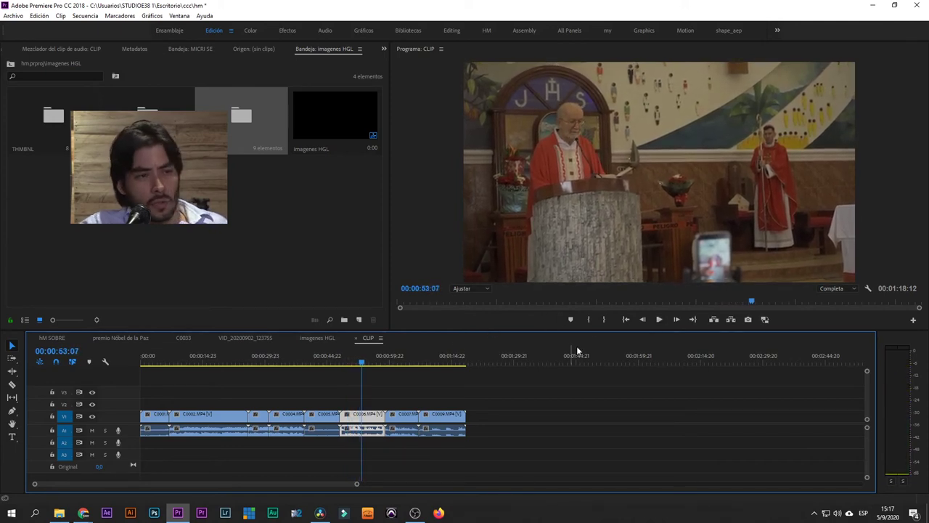
# Step: Save the hm project, minimize Premiere Pro, and switch to DaVinci Resolve
pyautogui.hotkey('ctrl', 's')
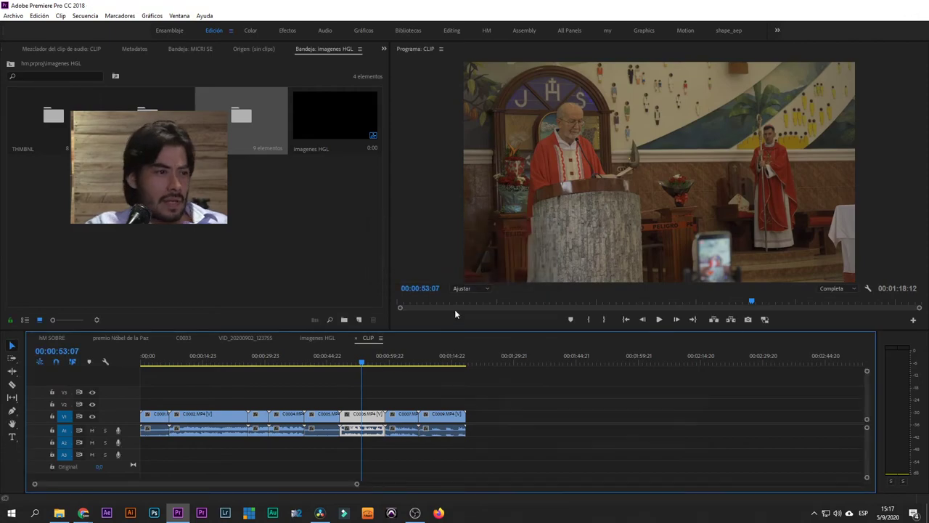
pyautogui.click(873, 5)
pyautogui.click(324, 510)
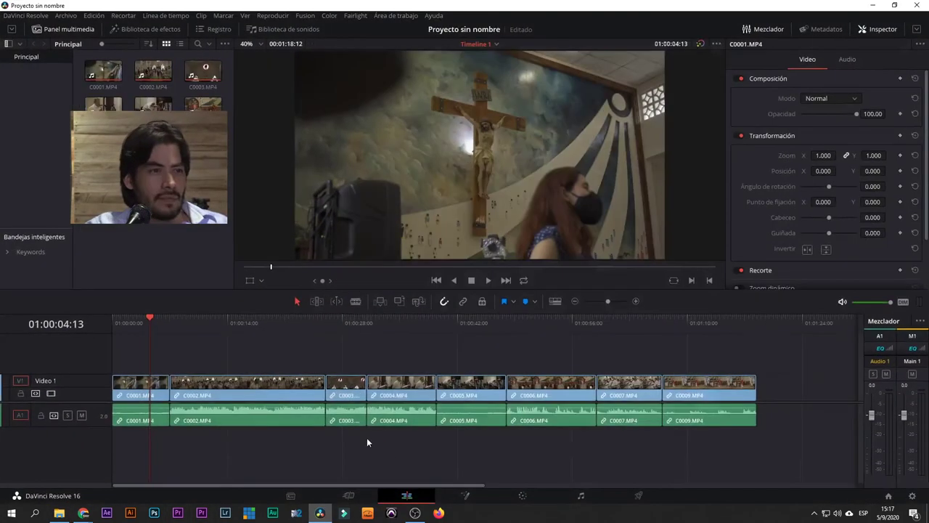
# Step: Play the DaVinci Resolve timeline from clip C0006.MP4 for a few seconds to compare playback
pyautogui.click(520, 326)
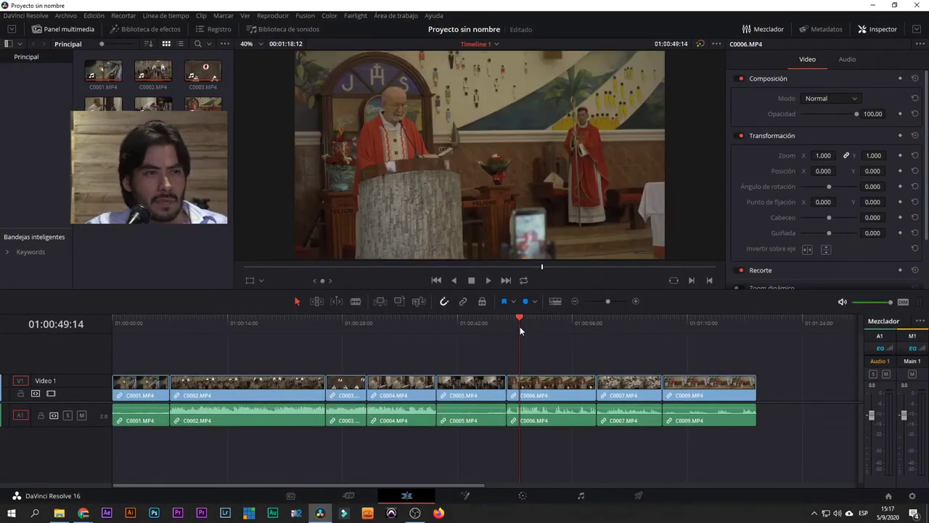
pyautogui.press('space')
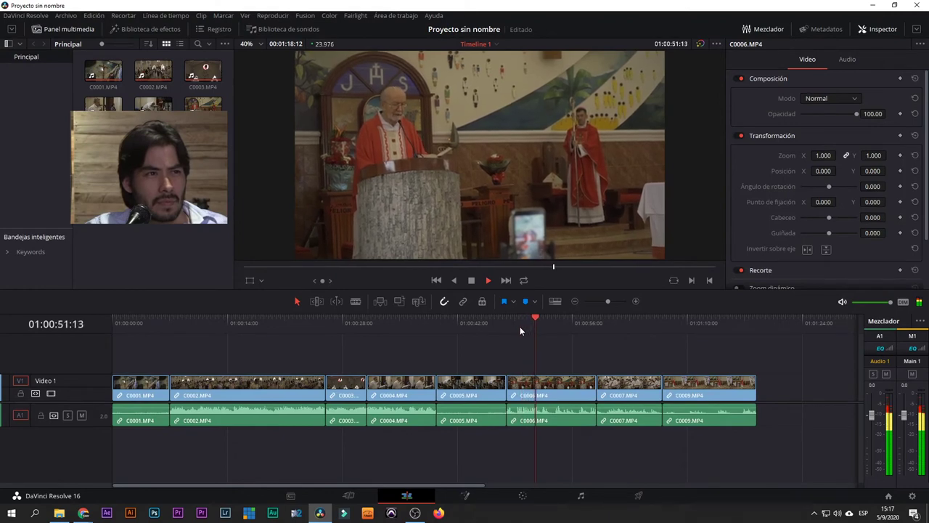
pyautogui.press('space')
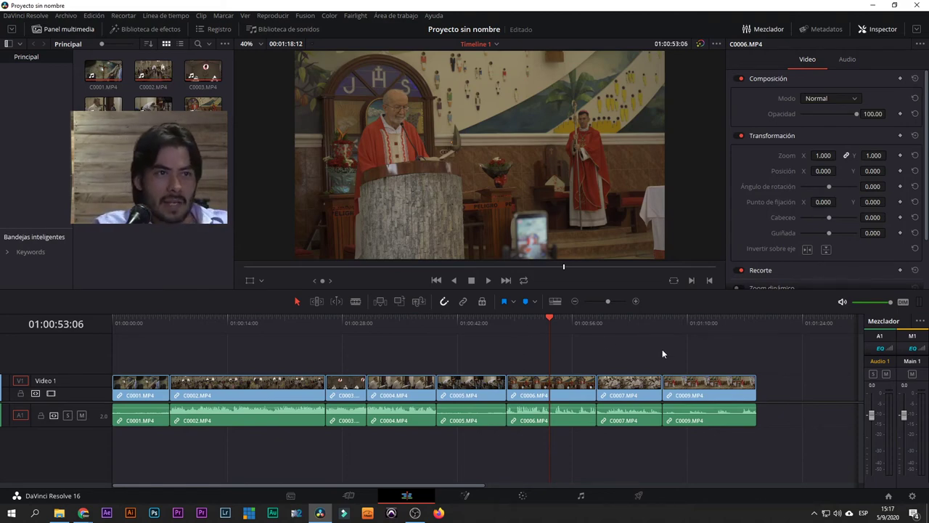
# Step: Inspect the Detalles properties of file C0001 in the CLIP folder, close the windows, and return to DaVinci Resolve
pyautogui.click(872, 5)
pyautogui.click(523, 330)
pyautogui.click(503, 157)
pyautogui.rightClick(504, 156)
pyautogui.click(544, 384)
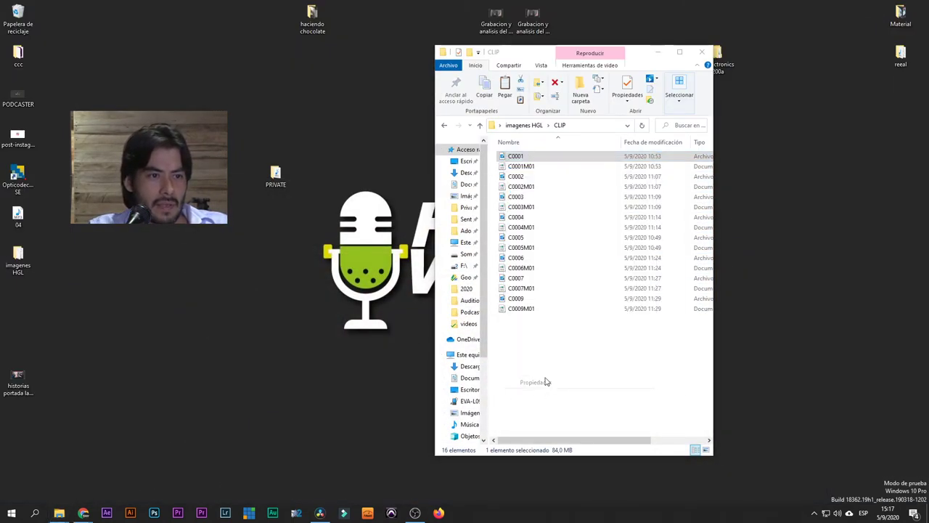
pyautogui.click(577, 177)
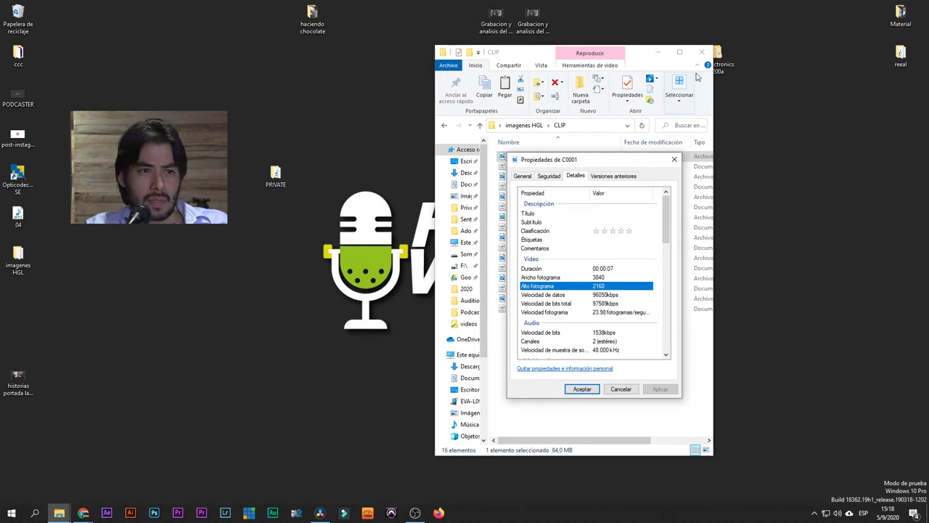
pyautogui.click(702, 52)
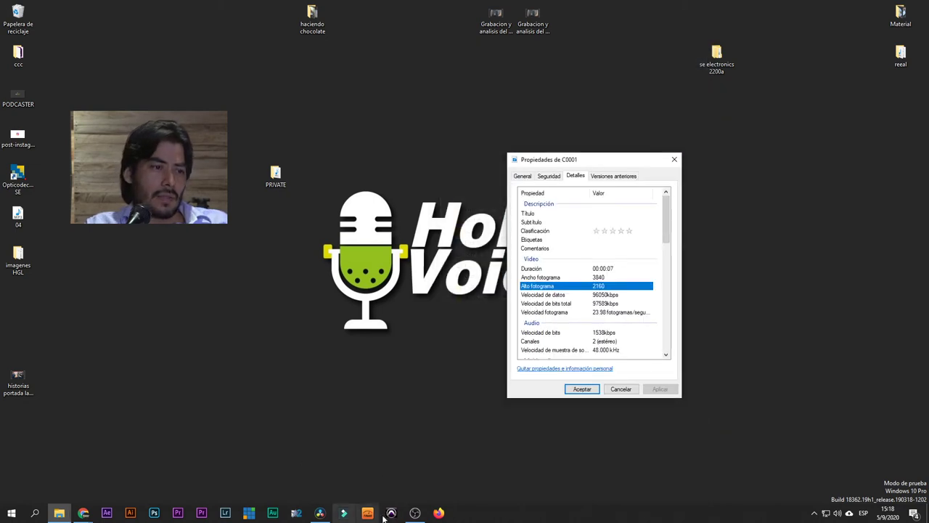
pyautogui.click(674, 159)
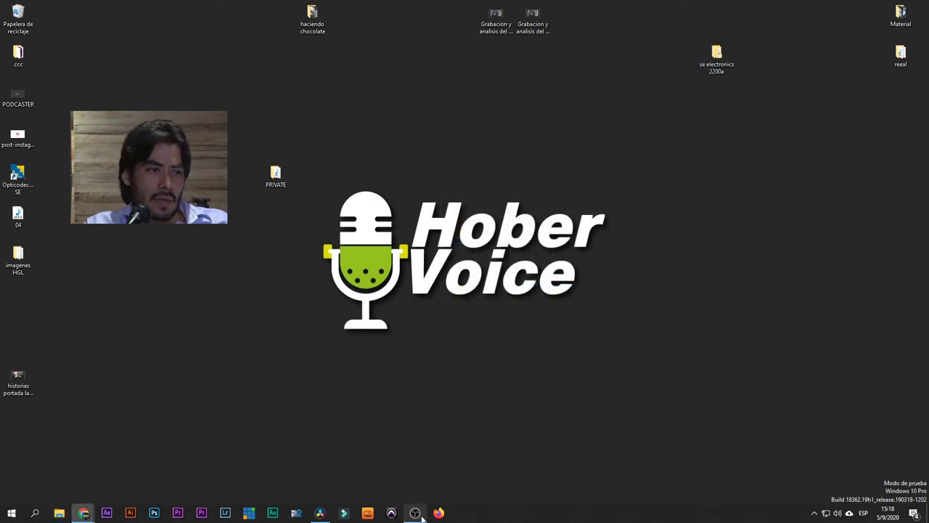
pyautogui.click(319, 513)
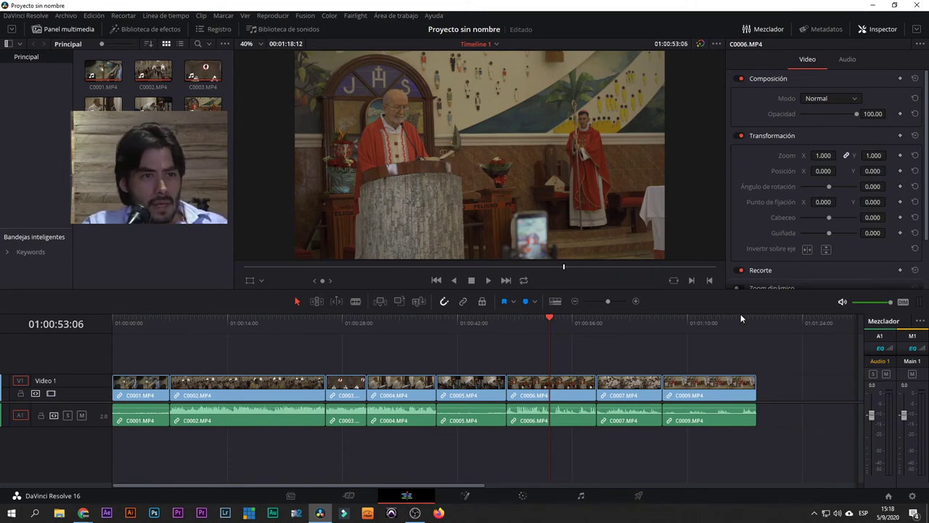
# Step: Play clip C0006.MP4 from an earlier point in the timeline and check its playback in full-screen view
pyautogui.click(529, 323)
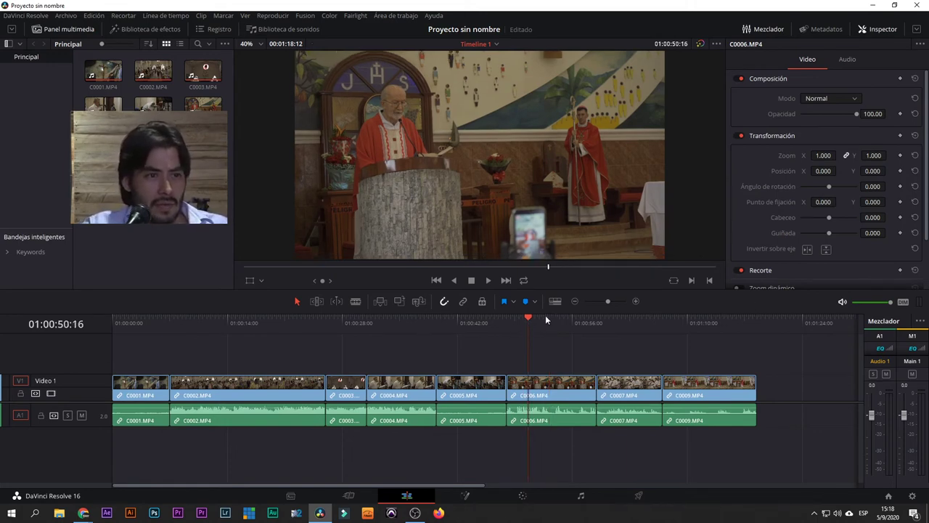
pyautogui.press('space')
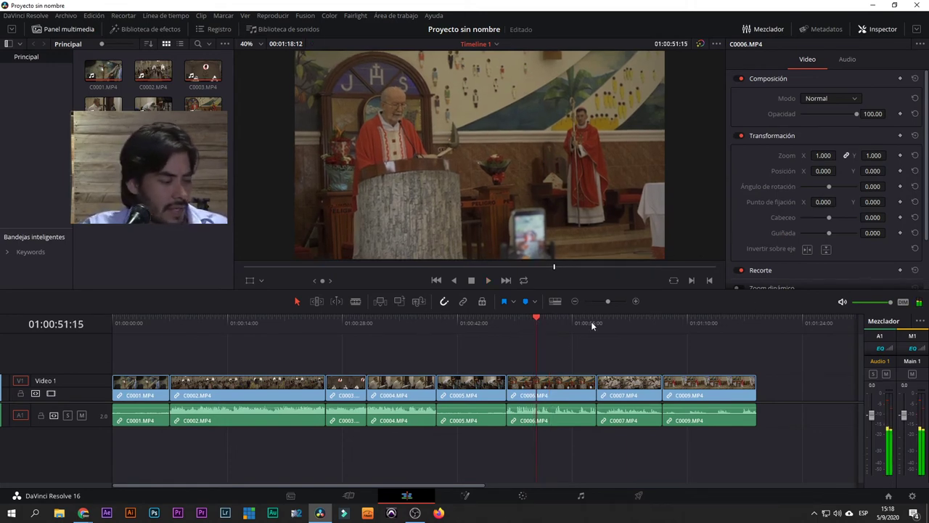
pyautogui.press('p')
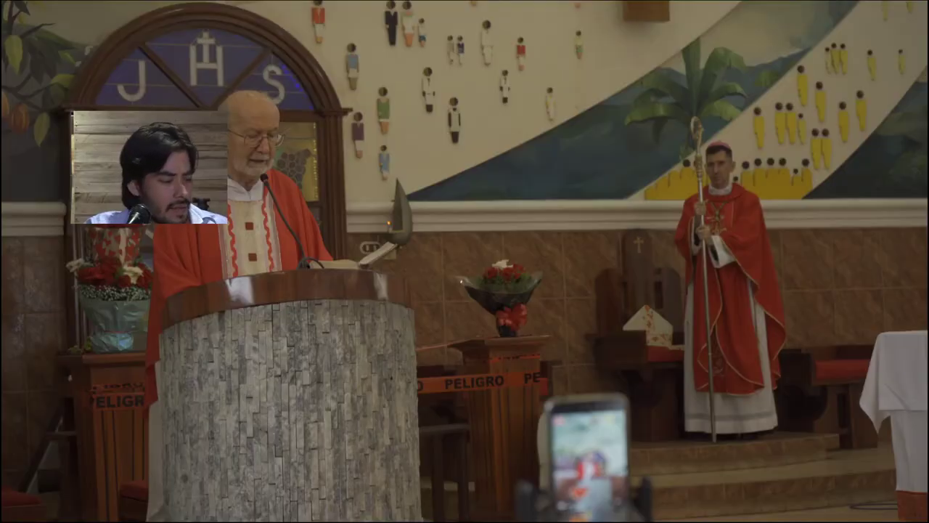
pyautogui.press('space')
pyautogui.press('p')
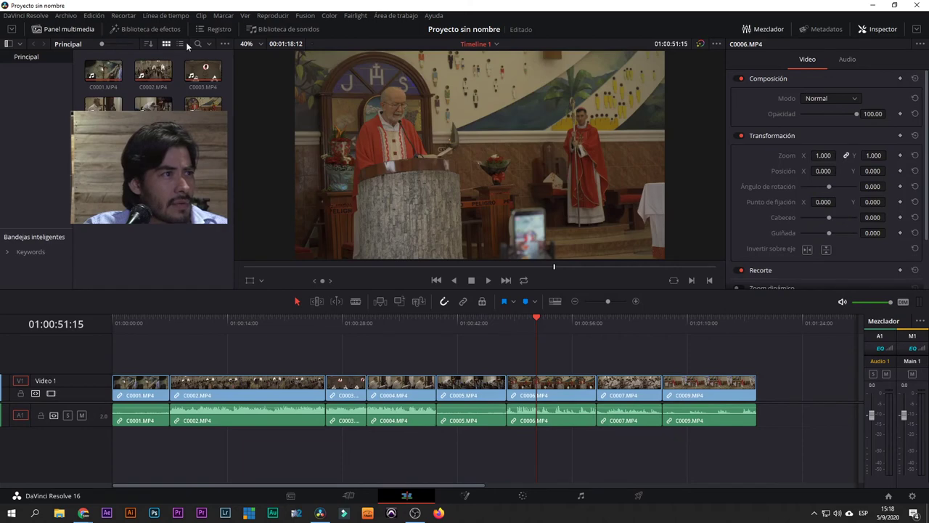
# Step: Switch to the Color page, look through the Sony LUTs in a widened LUT browser, and hide the browser
pyautogui.click(520, 497)
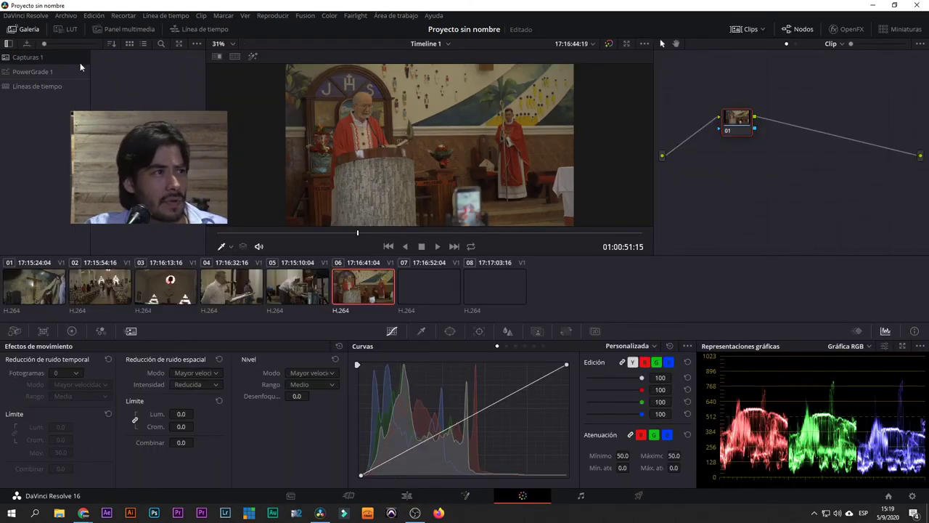
pyautogui.click(68, 29)
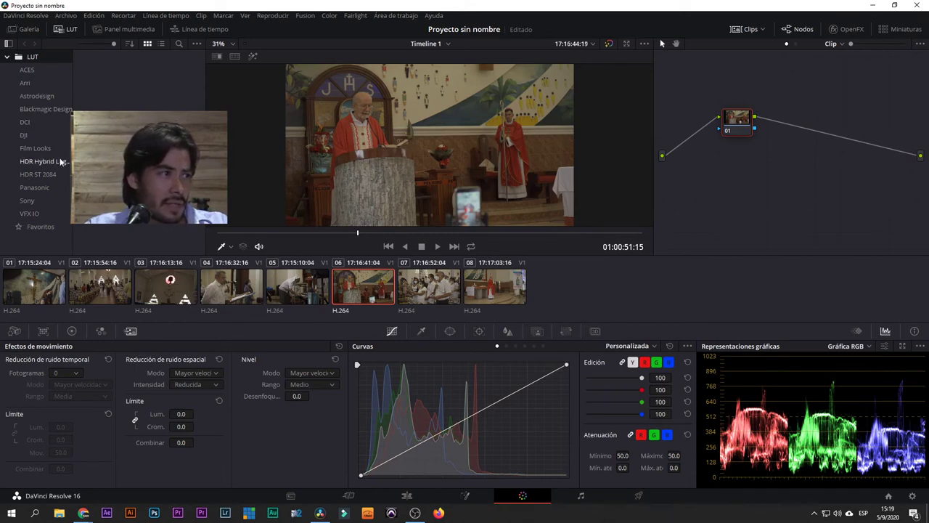
pyautogui.click(32, 201)
pyautogui.moveTo(207, 129); pyautogui.dragTo(363, 128)
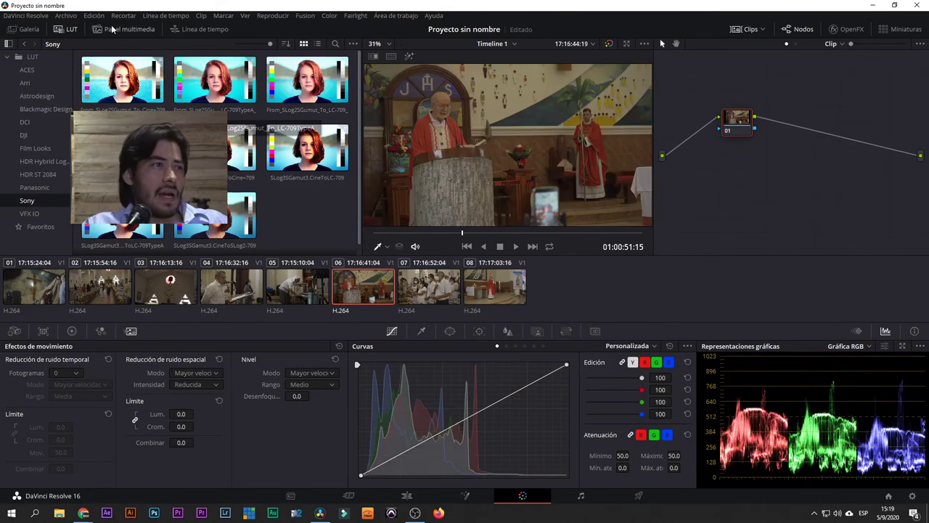
pyautogui.click(68, 31)
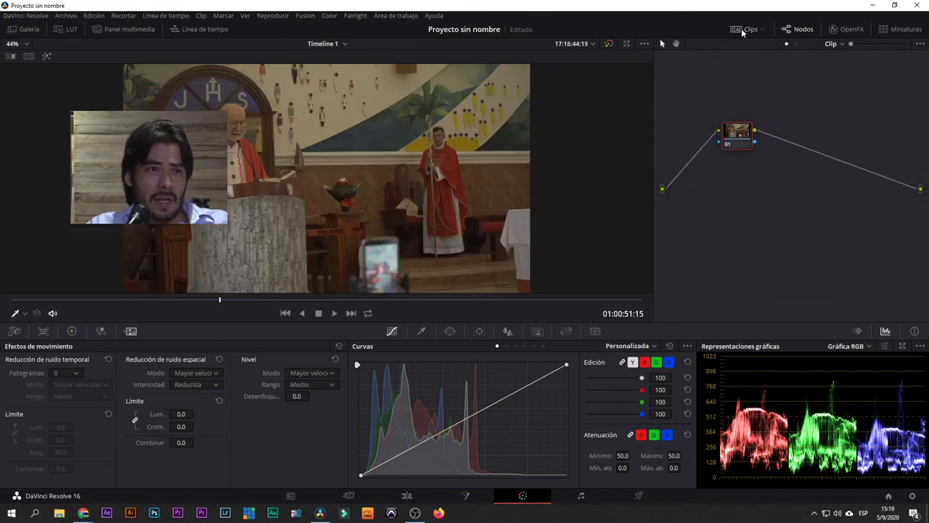
# Step: Hide and reshow the node graph, and reposition node 01 level with the graph's input and output
pyautogui.click(802, 29)
pyautogui.click(803, 29)
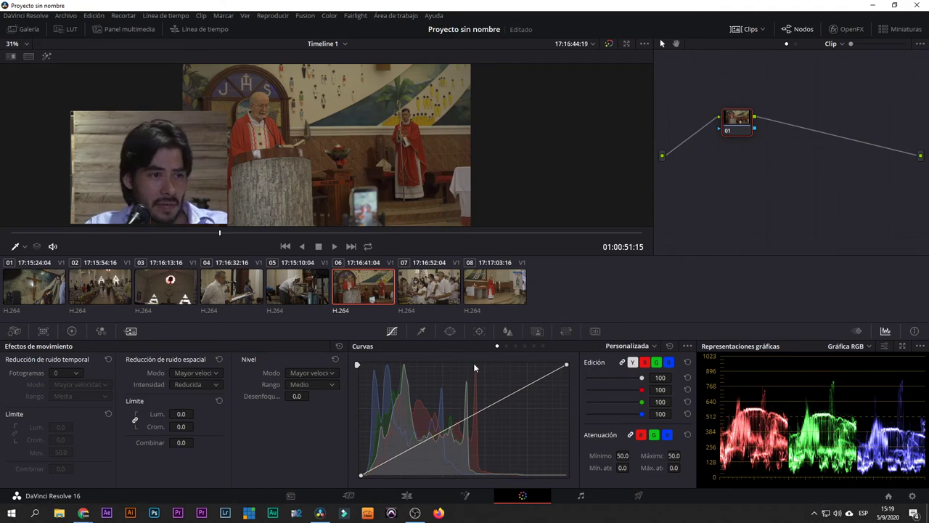
pyautogui.moveTo(739, 130); pyautogui.dragTo(712, 163)
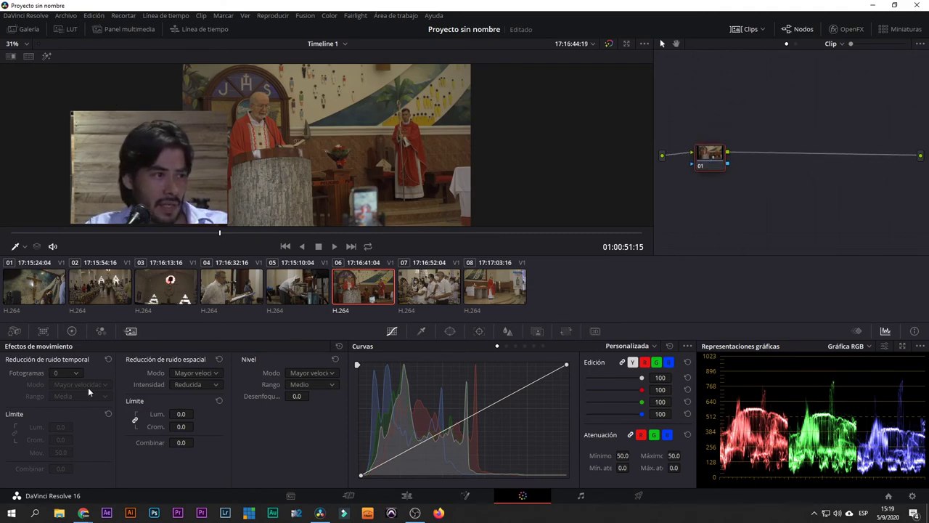
# Step: With the primary color wheels, pick the black point beside the standing bishop and the white point on the tablecloth, then repick it on the phone screen
pyautogui.click(72, 331)
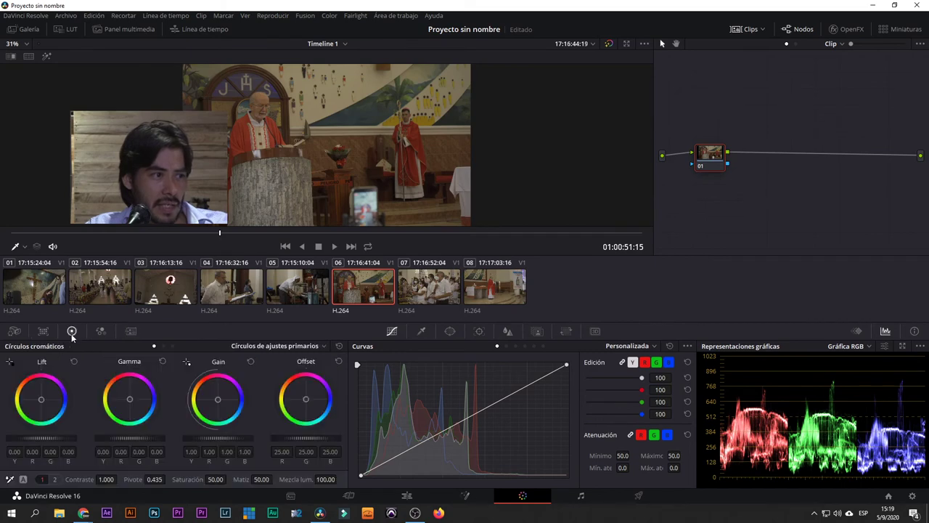
pyautogui.click(9, 361)
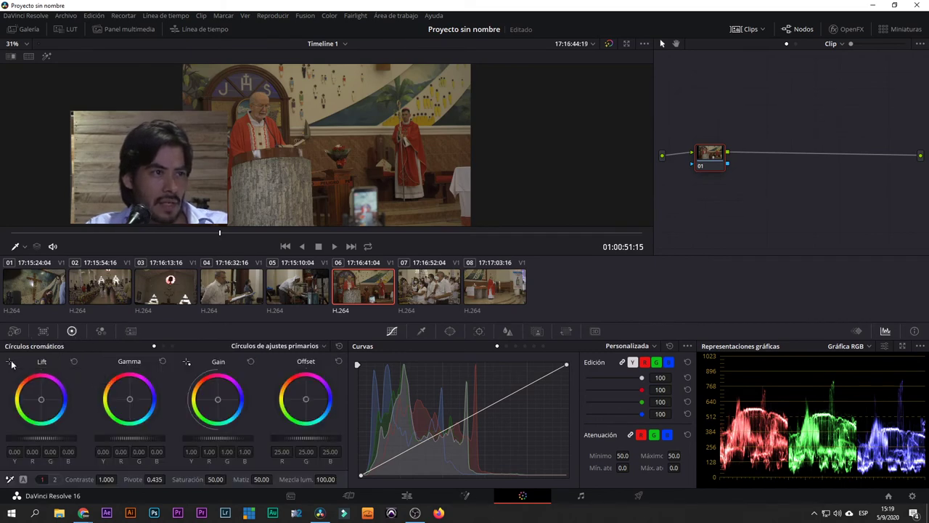
pyautogui.click(430, 189)
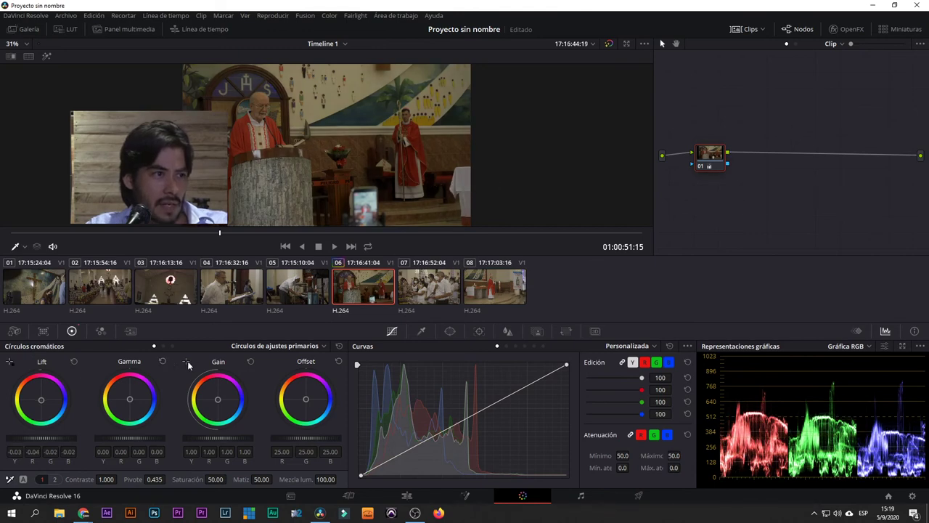
pyautogui.click(461, 178)
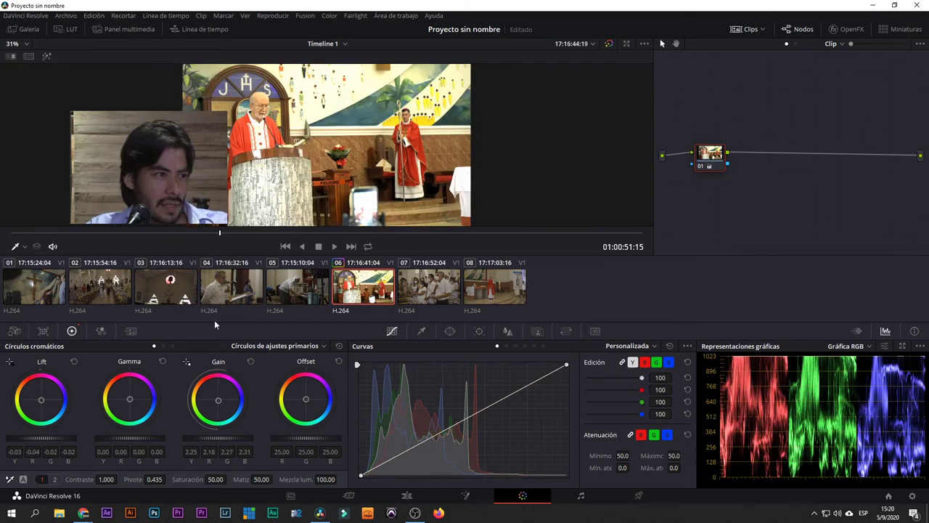
pyautogui.click(187, 362)
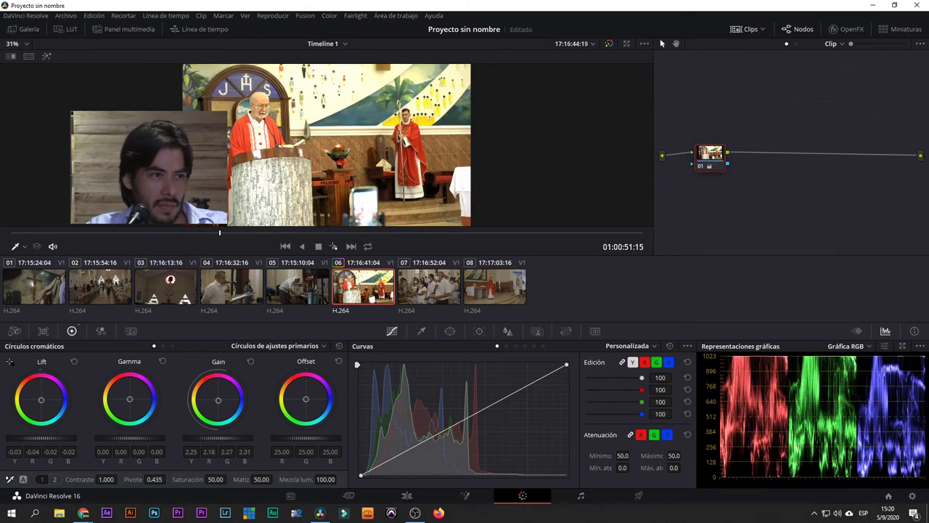
pyautogui.click(368, 195)
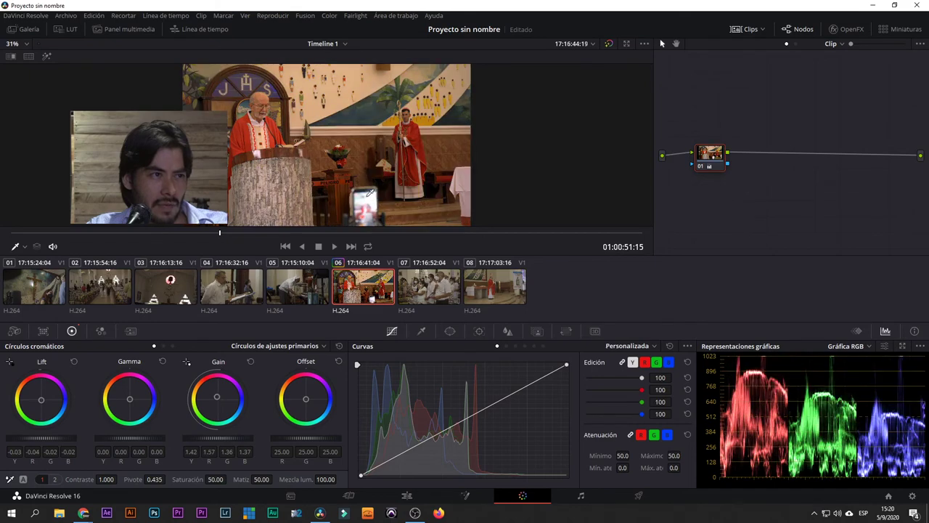
# Step: Compare clip 06 in full screen with and without its color grade
pyautogui.hotkey('ctrl', 'f')
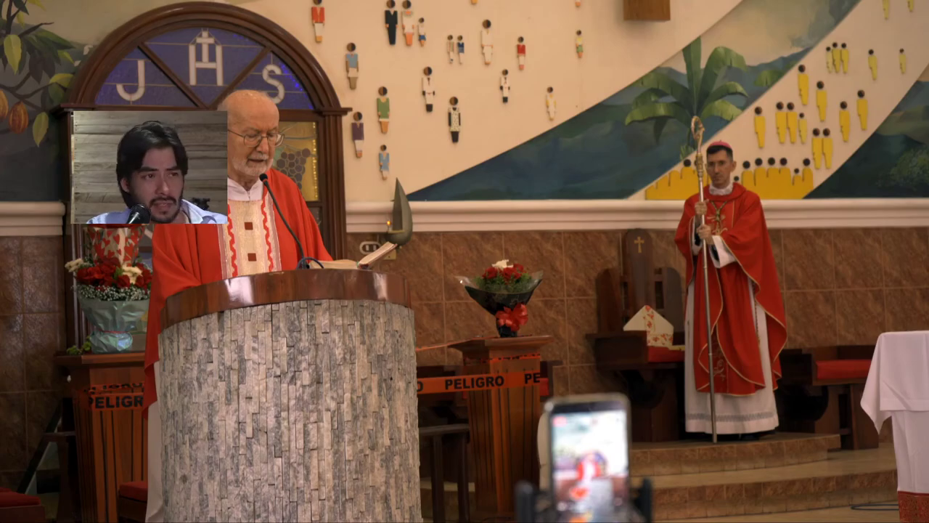
pyautogui.hotkey('ctrl', 'f')
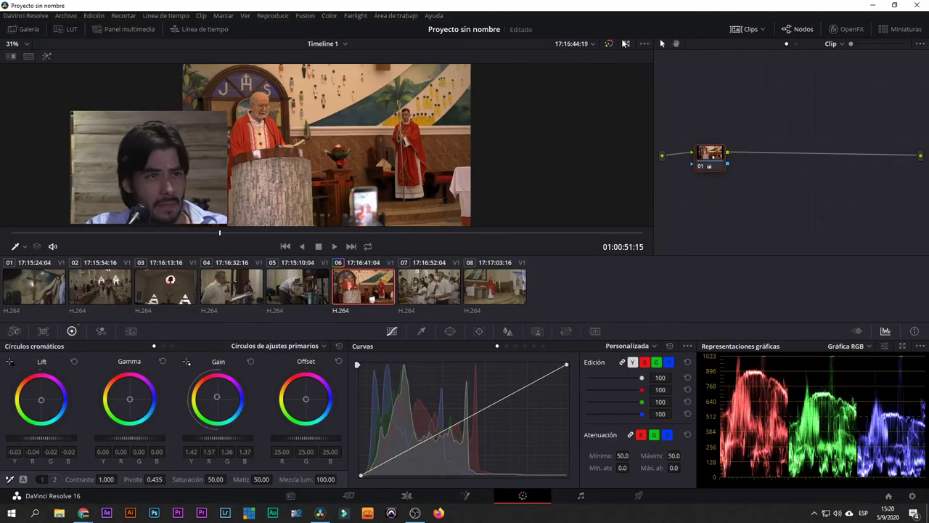
pyautogui.click(612, 44)
pyautogui.hotkey('ctrl', 'f')
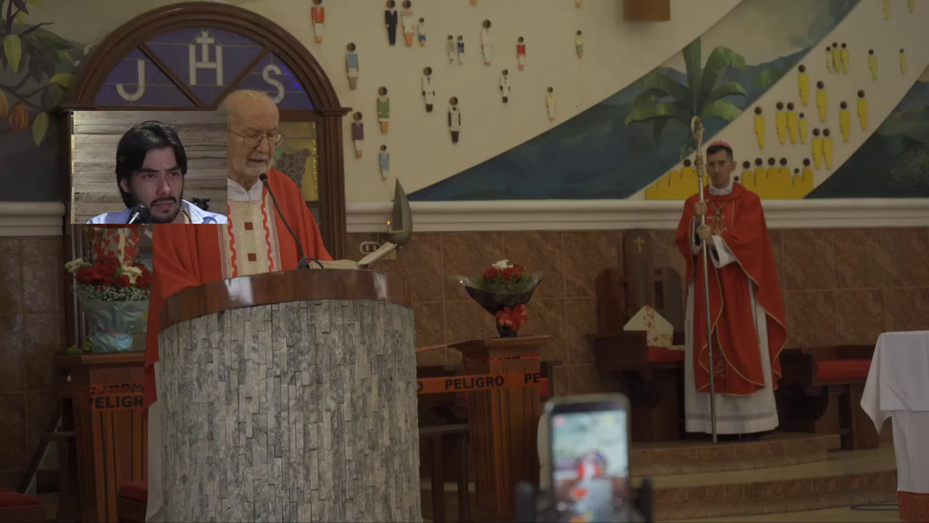
pyautogui.hotkey('ctrl', 'f')
pyautogui.click(610, 42)
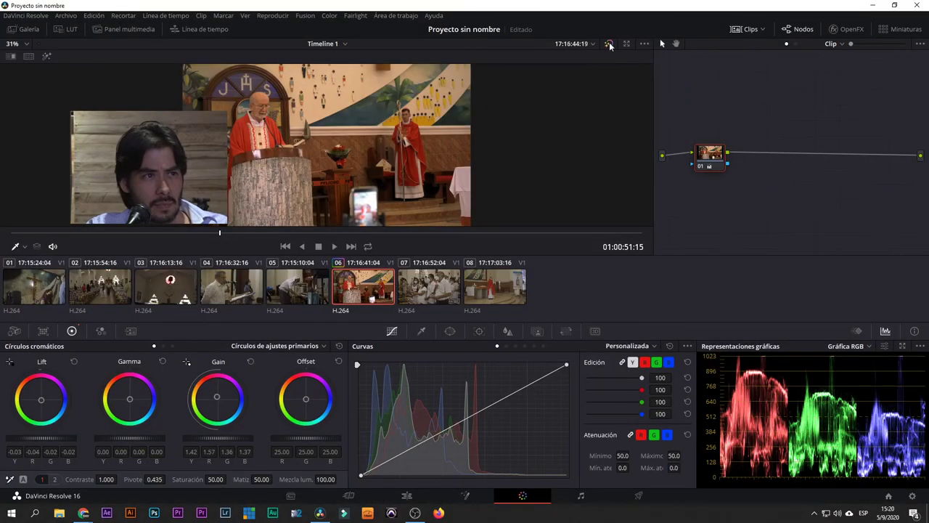
pyautogui.hotkey('ctrl', 'f')
pyautogui.hotkey('ctrl', 'f')
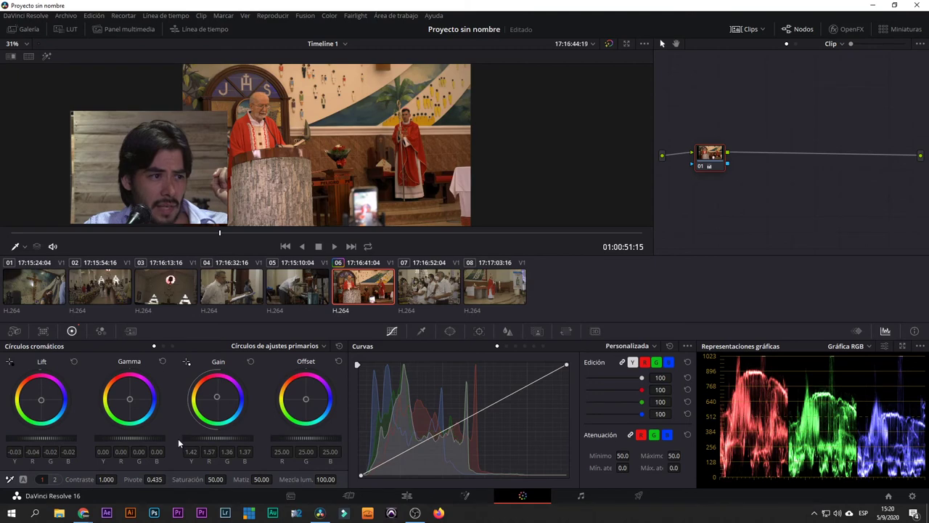
# Step: Lower the Gain to 0.96 luminance, 1.06 red, 0.92 green and 0.93 blue, and compare with the grade bypassed
pyautogui.moveTo(209, 437); pyautogui.dragTo(162, 437)
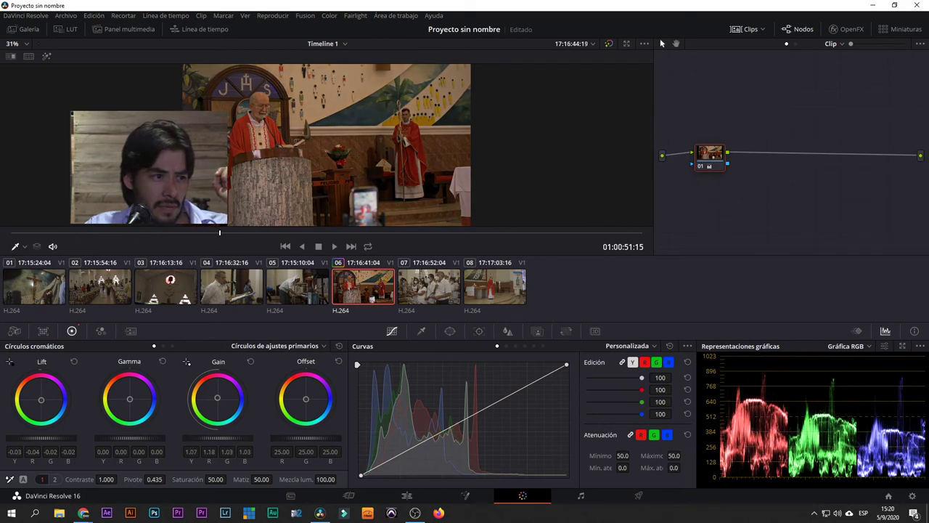
pyautogui.moveTo(162, 437); pyautogui.dragTo(146, 437)
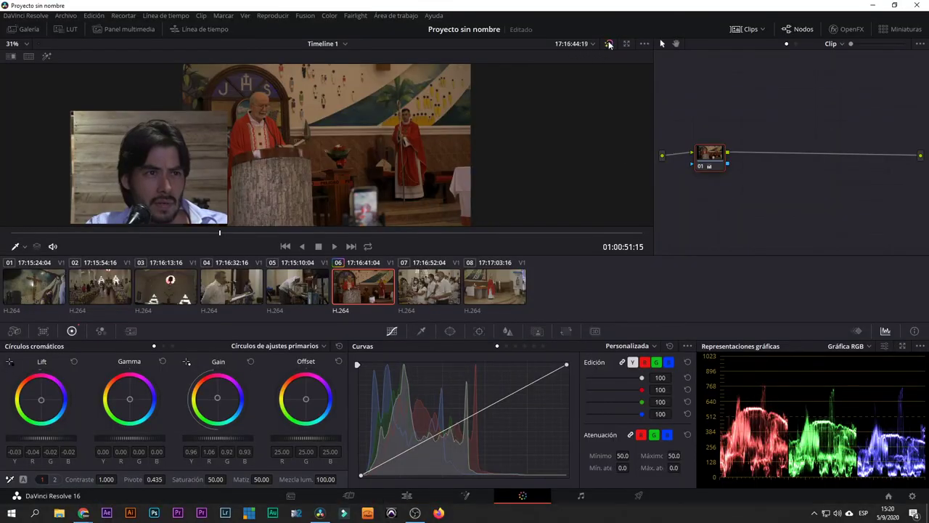
pyautogui.click(609, 44)
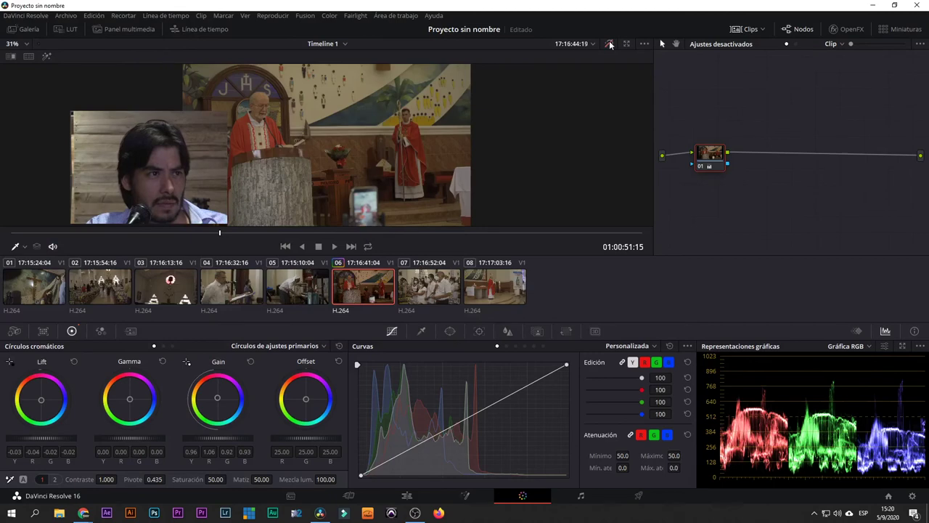
pyautogui.click(610, 44)
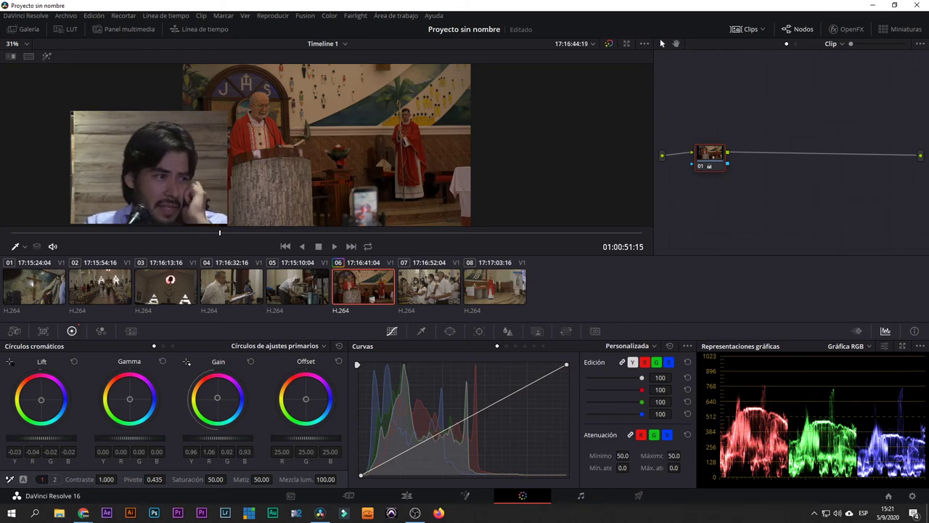
# Step: Set Contraste to 1.104, Pivote to 0.001, Saturación to 57.20 and Matiz to 50.20 for clip 06
pyautogui.moveTo(106, 479)
pyautogui.mouseDown()
pyautogui.moveTo(142, 479)
pyautogui.moveTo(113, 479)
pyautogui.mouseUp()
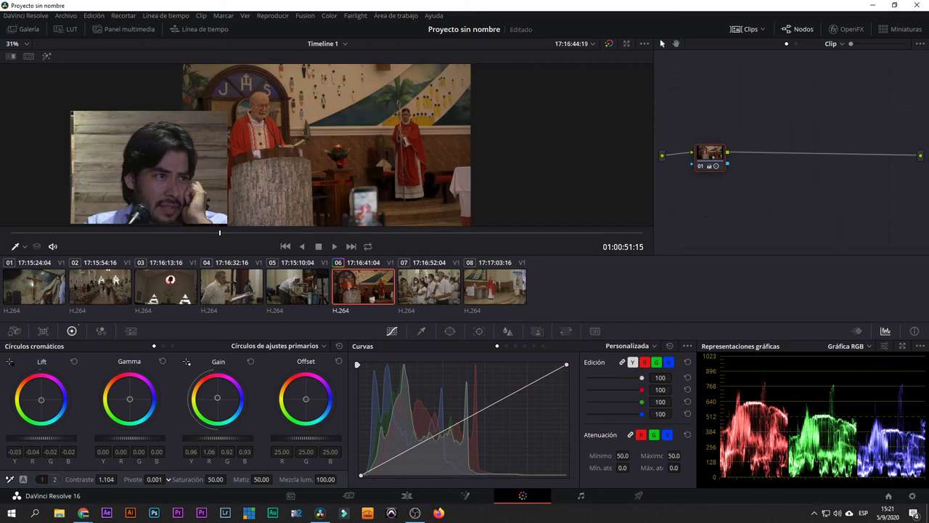
pyautogui.moveTo(216, 479); pyautogui.dragTo(276, 480)
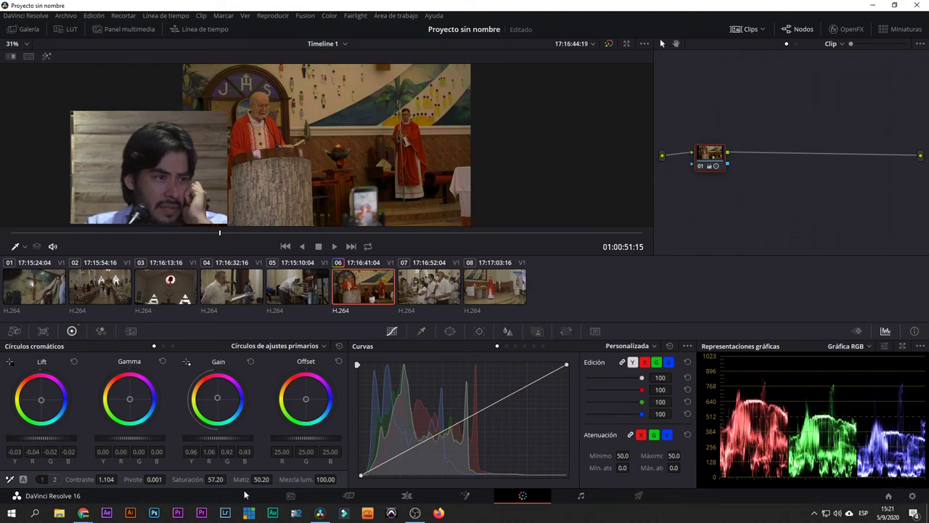
# Step: Set Temp to -840, Tinte to 31, TM to -3.50, MC to -5.50, Sombras to 12 and Luces to 12.50
pyautogui.click(55, 479)
pyautogui.moveTo(102, 479); pyautogui.dragTo(114, 479)
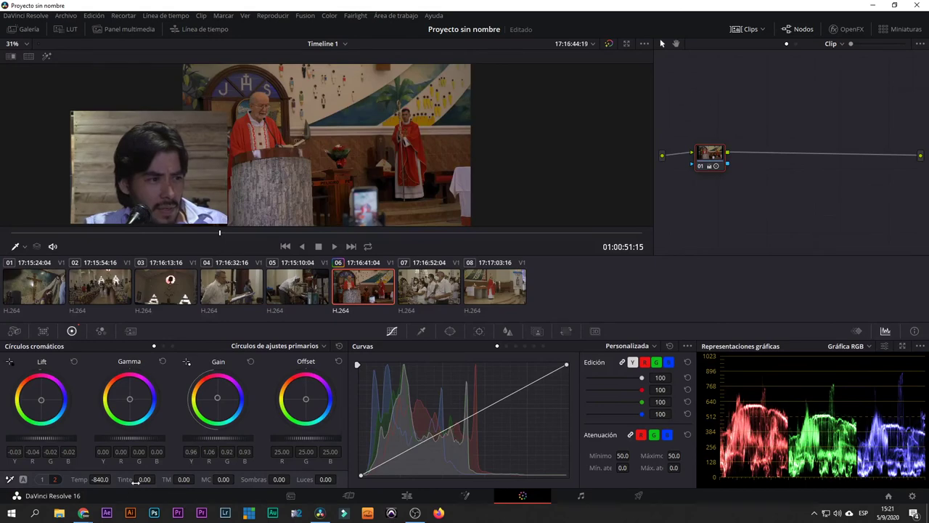
pyautogui.moveTo(135, 482); pyautogui.dragTo(158, 483)
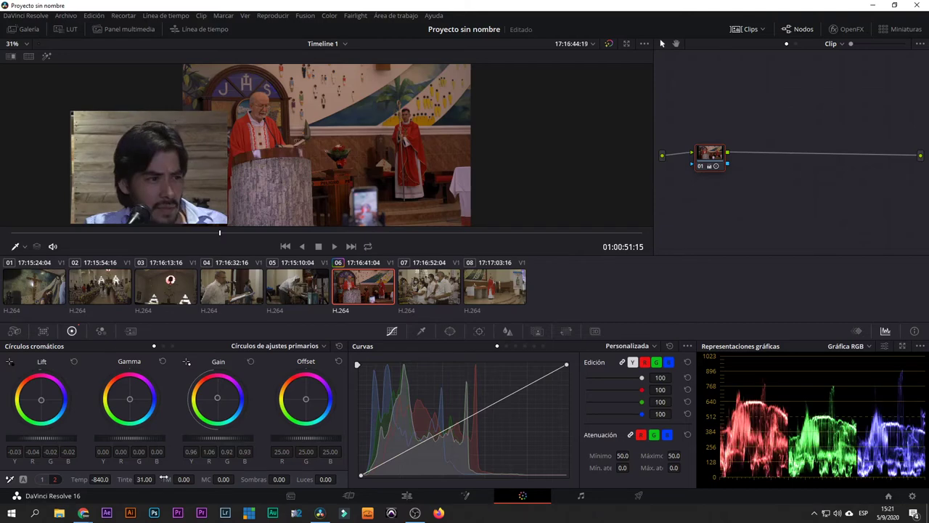
pyautogui.moveTo(164, 478); pyautogui.dragTo(198, 480)
pyautogui.doubleClick(197, 479)
pyautogui.moveTo(197, 479); pyautogui.dragTo(196, 479)
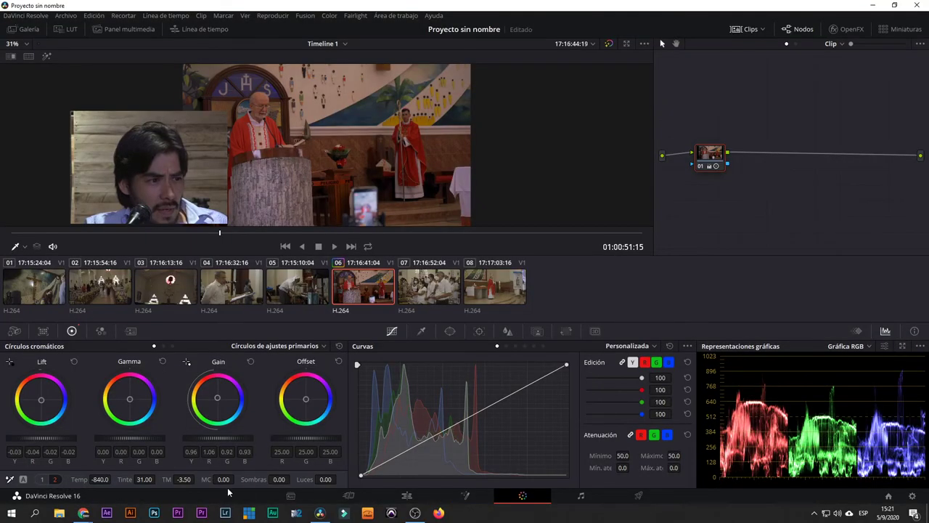
pyautogui.moveTo(223, 480); pyautogui.dragTo(236, 479)
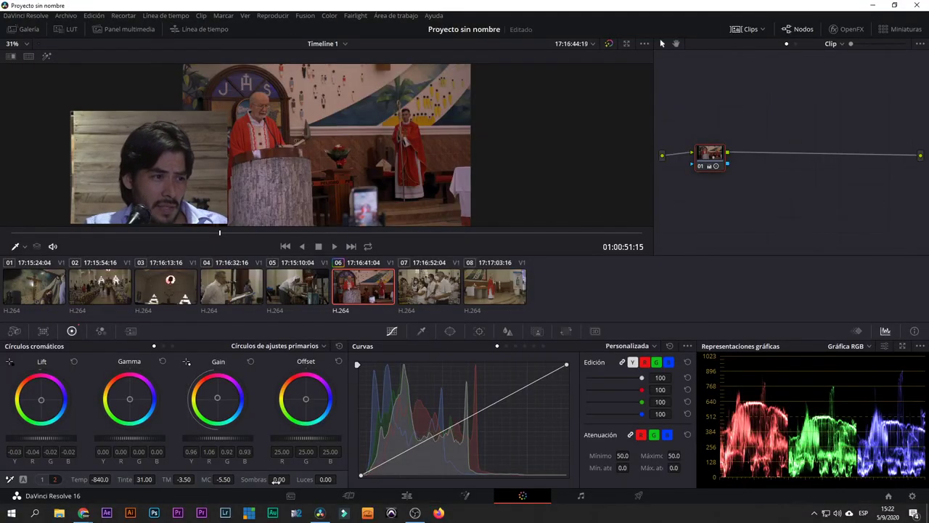
pyautogui.moveTo(279, 479)
pyautogui.mouseDown()
pyautogui.moveTo(325, 479)
pyautogui.moveTo(273, 479)
pyautogui.moveTo(282, 480)
pyautogui.mouseUp()
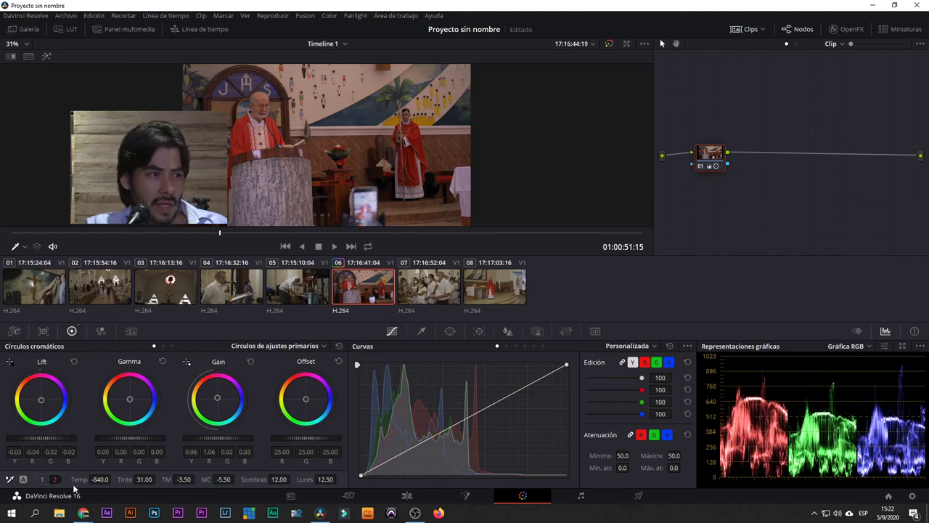
# Step: Set Contraste to 1.132 for clip 06, and add one control point in the shadows and one in the highlights of the custom curve
pyautogui.click(42, 479)
pyautogui.moveTo(105, 479); pyautogui.dragTo(108, 480)
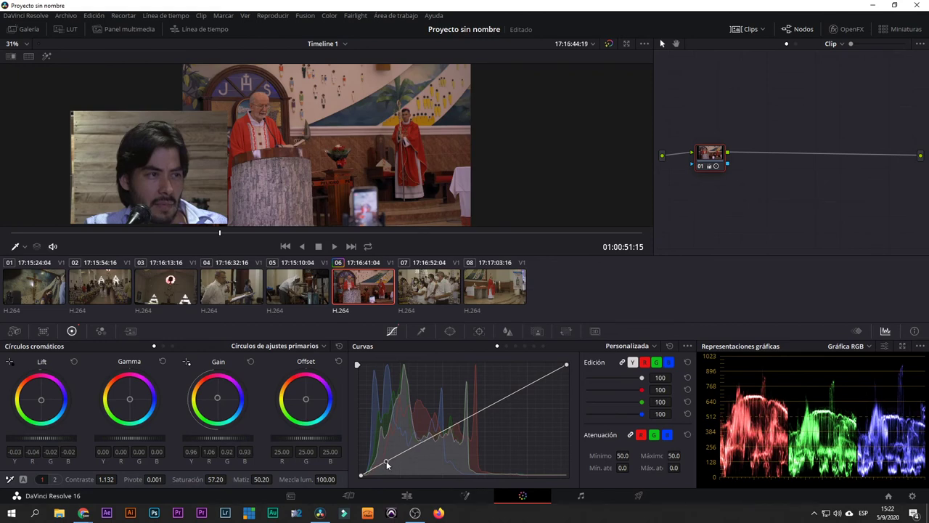
pyautogui.click(387, 464)
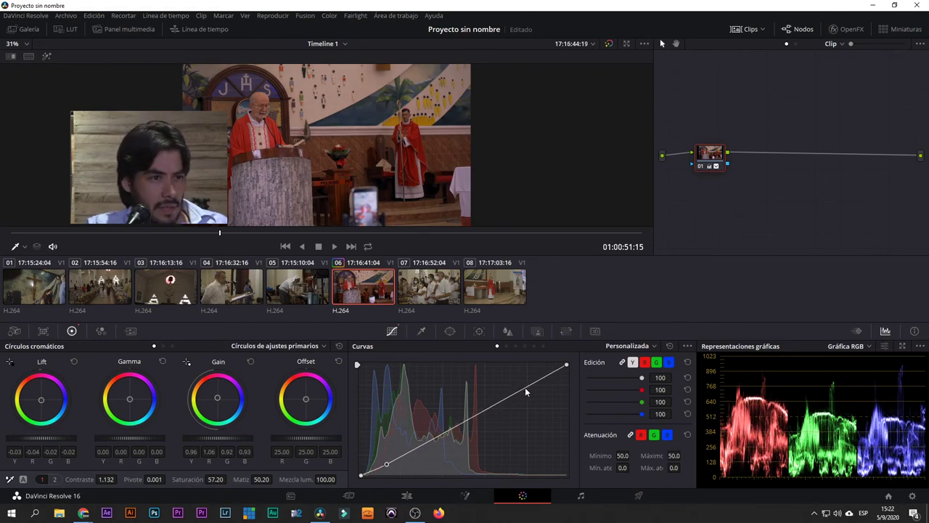
pyautogui.moveTo(526, 388); pyautogui.dragTo(527, 384)
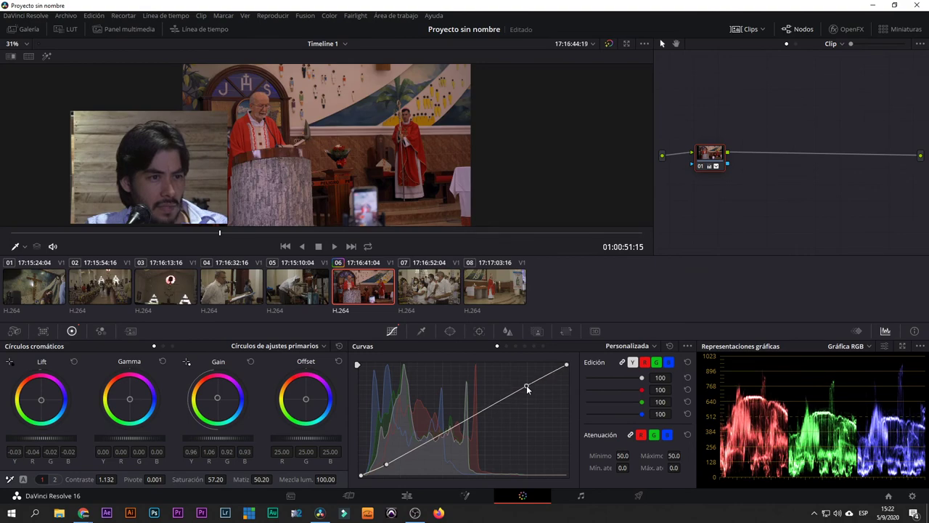
# Step: Compare clip 06 in full screen with the grade enabled and bypassed, leaving the grade enabled
pyautogui.hotkey('ctrl', 'f')
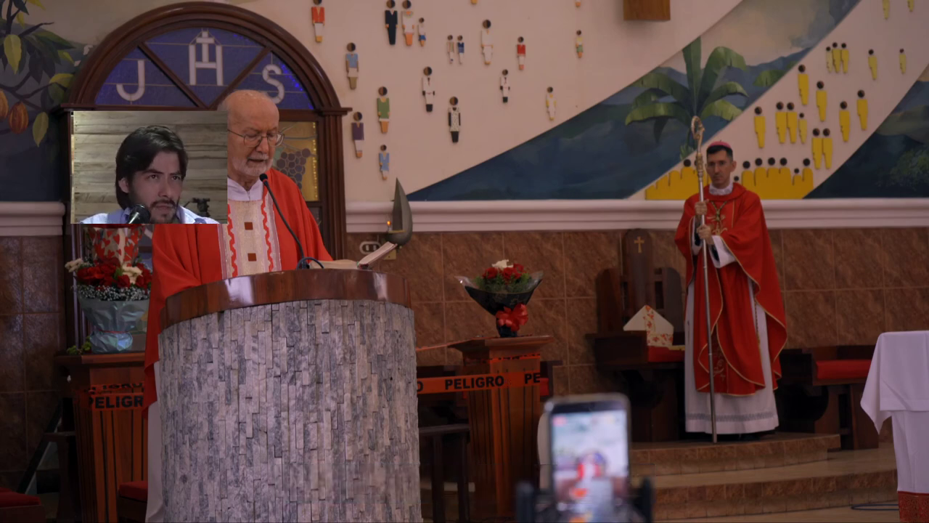
pyautogui.press('Escape')
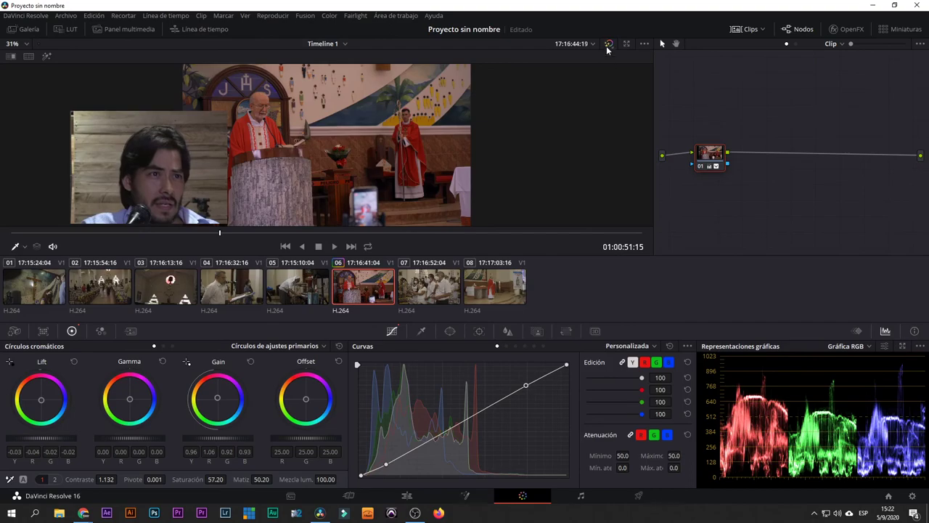
pyautogui.click(608, 44)
pyautogui.hotkey('ctrl', 'f')
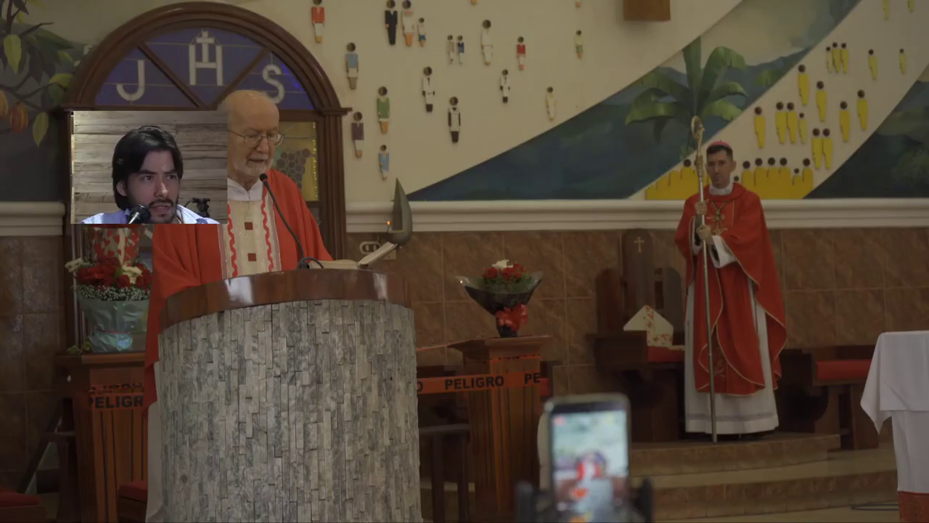
pyautogui.press('Escape')
pyautogui.click(608, 45)
pyautogui.hotkey('ctrl', 'f')
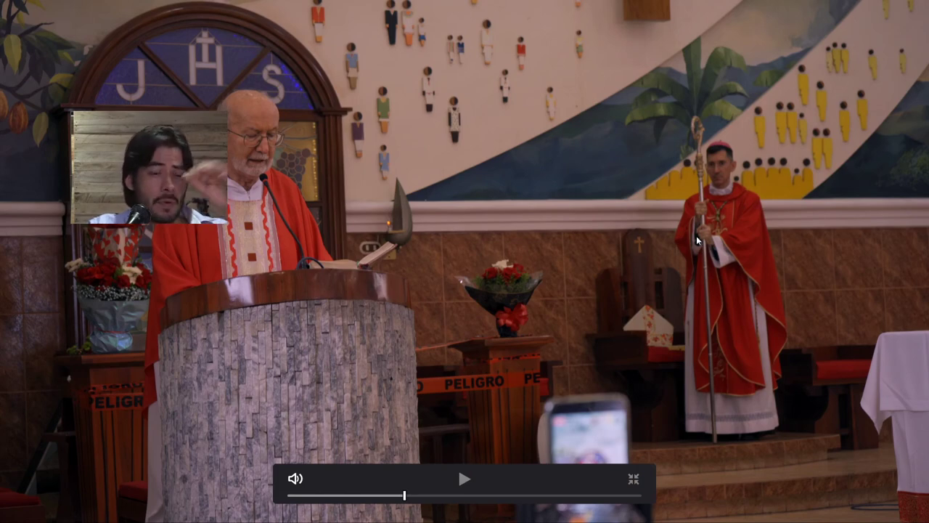
pyautogui.click(633, 479)
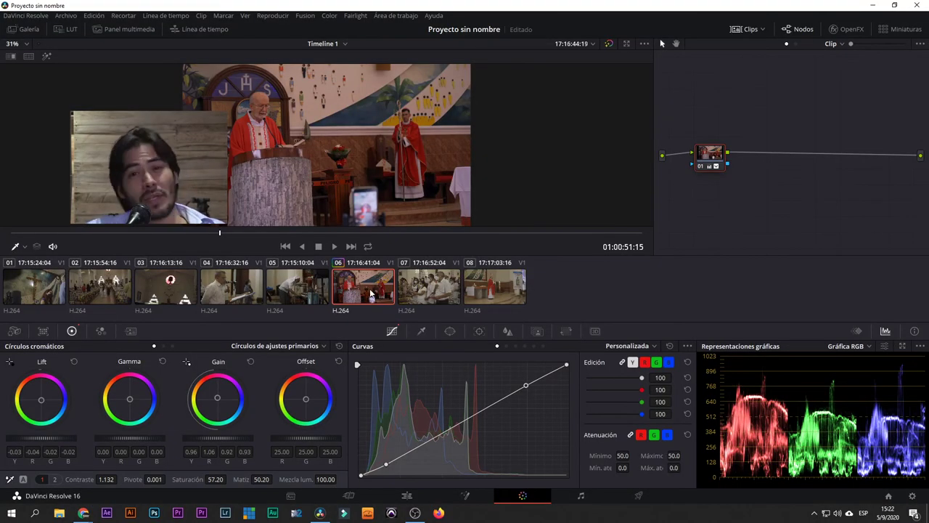
# Step: Copy clip 06's grade onto clips 01 and 04
pyautogui.click(42, 296)
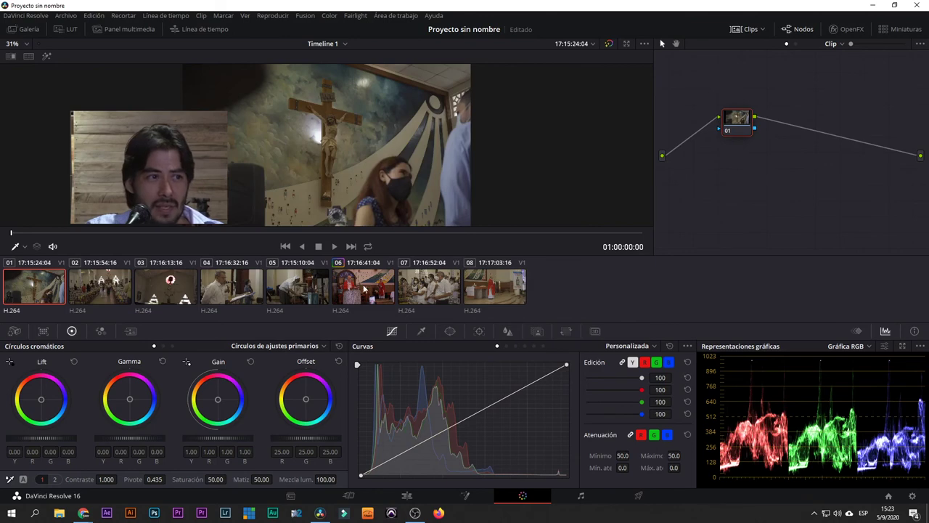
pyautogui.middleClick(365, 289)
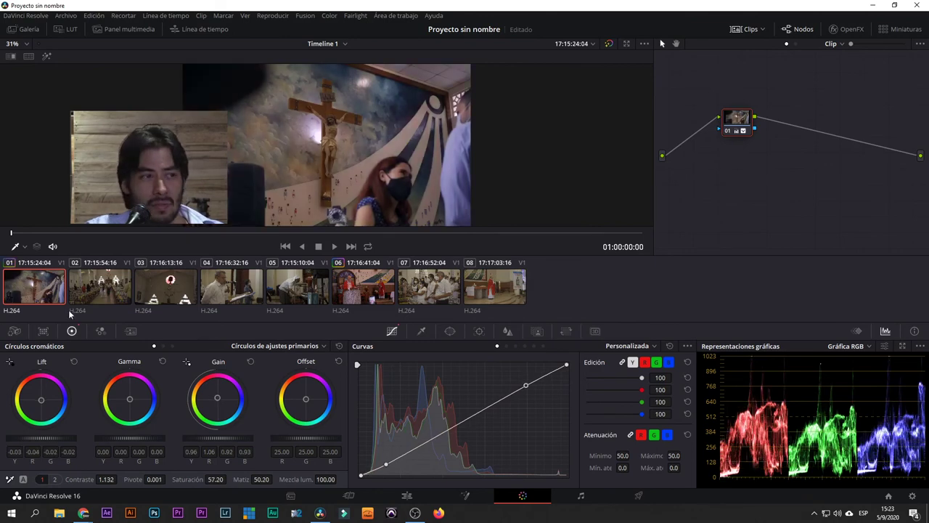
pyautogui.click(234, 298)
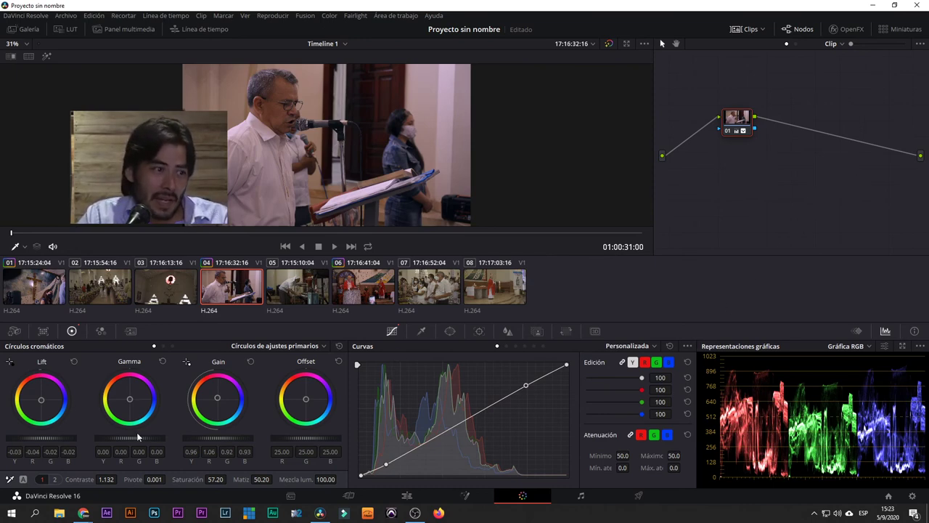
# Step: Switch to the Chrome window showing the DaVinci Resolve 16 page and load hobervoice.com there
pyautogui.moveTo(83, 512)
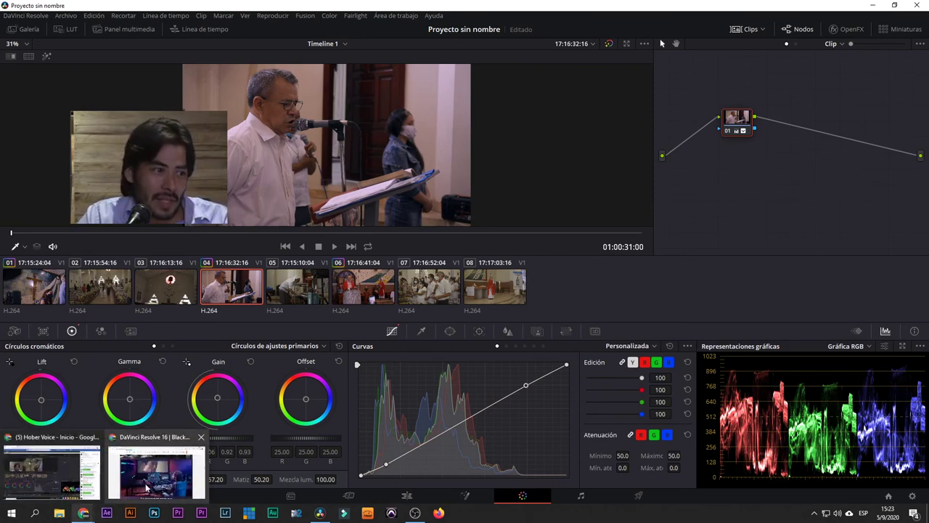
pyautogui.click(145, 485)
pyautogui.click(201, 26)
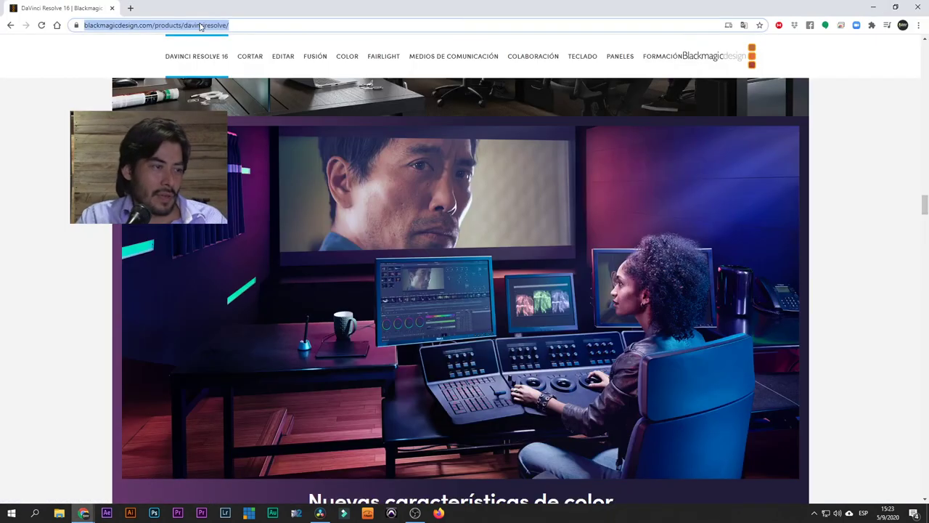
pyautogui.write('hober')
pyautogui.press('Return')
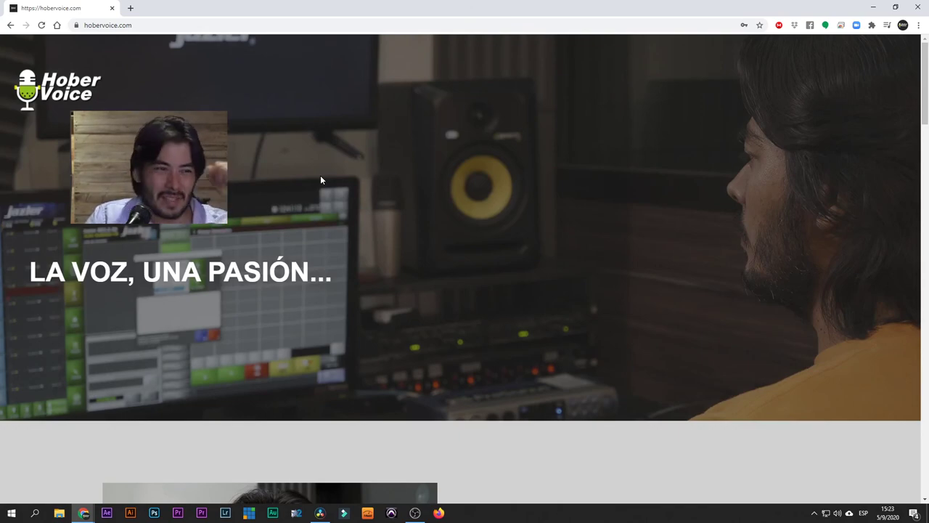
# Step: Look through the Hober Voice home page down to the Intereses section and open Formación in a new tab
pyautogui.scroll(-9, 320, 175)
pyautogui.scroll(-4, 390, 262)
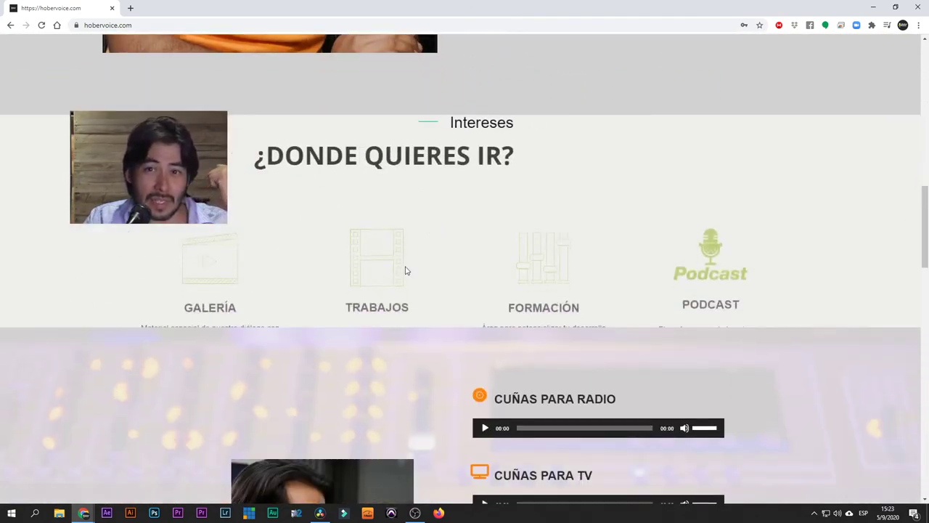
pyautogui.scroll(7, 404, 269)
pyautogui.scroll(1, 476, 290)
pyautogui.scroll(-3, 482, 283)
pyautogui.scroll(7, 456, 244)
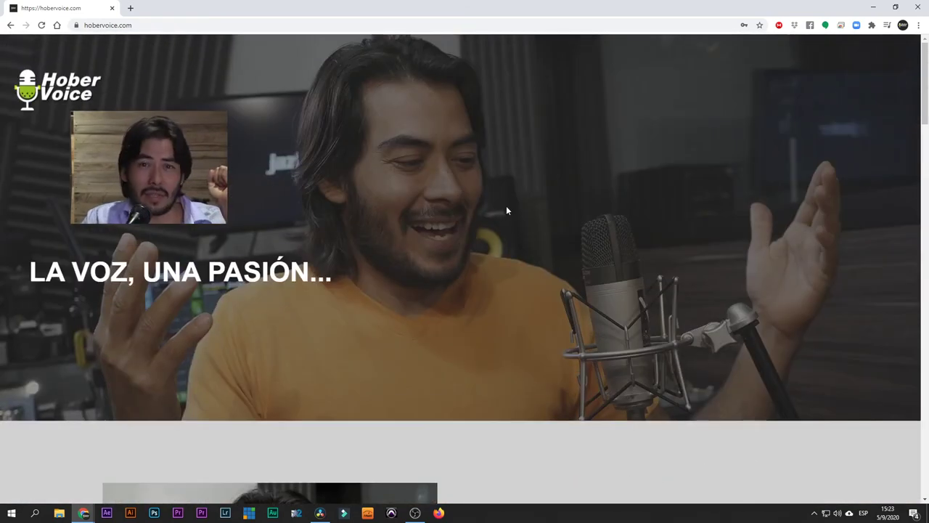
pyautogui.scroll(-1, 520, 239)
pyautogui.scroll(1, 521, 239)
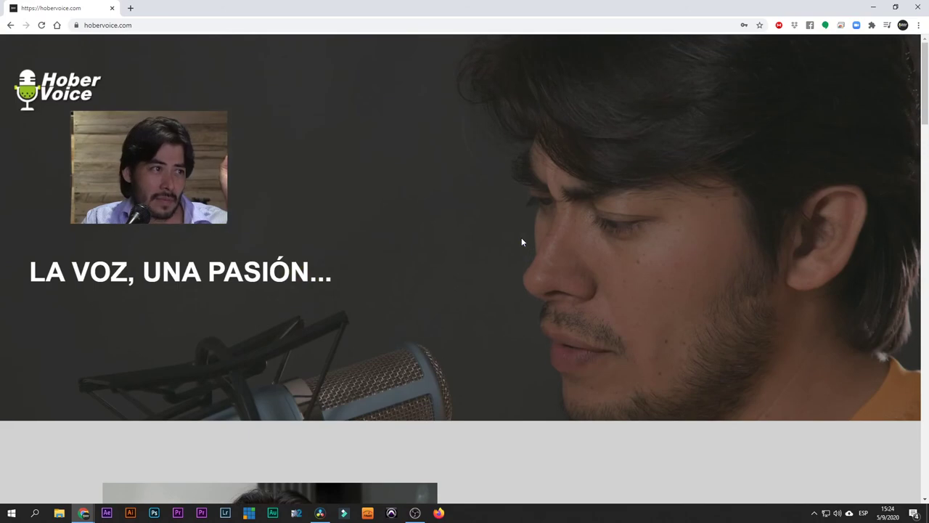
pyautogui.scroll(-2, 521, 241)
pyautogui.scroll(-8, 533, 255)
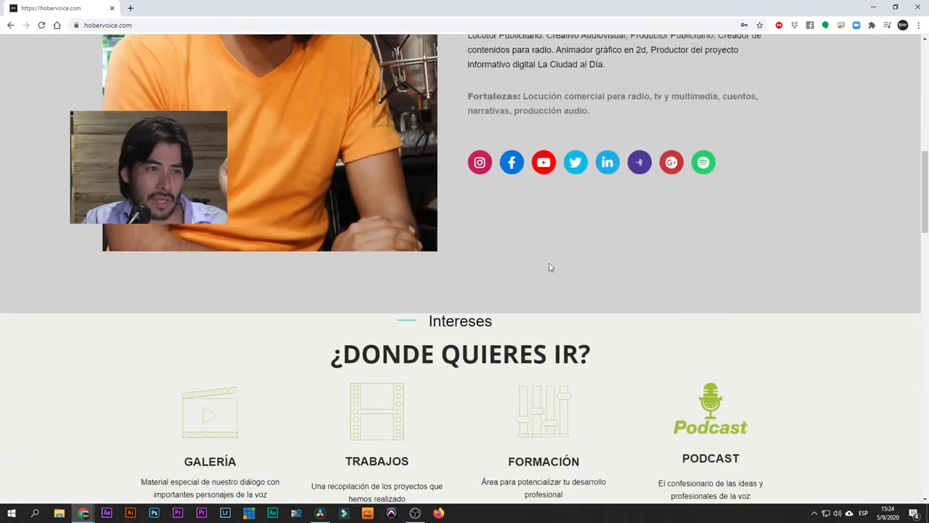
pyautogui.scroll(4, 552, 269)
pyautogui.scroll(-6, 612, 272)
pyautogui.scroll(2, 617, 282)
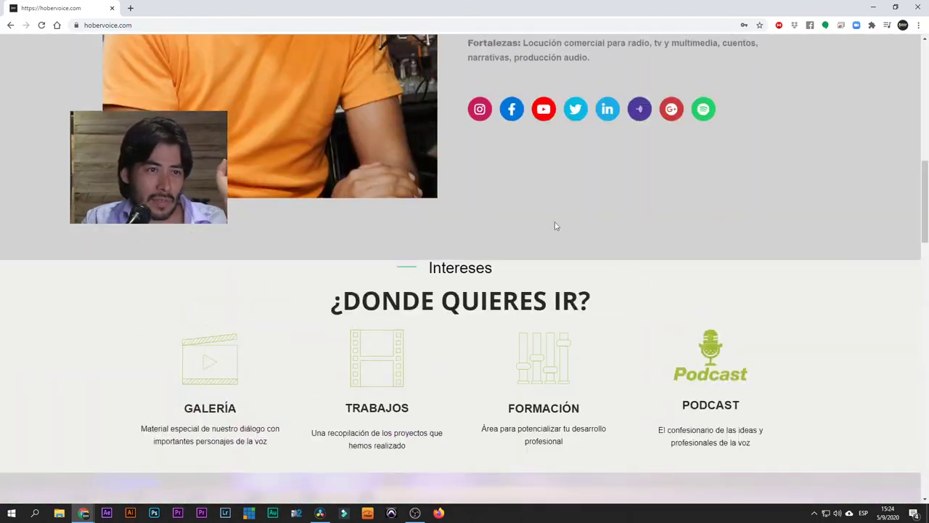
pyautogui.scroll(-3, 688, 231)
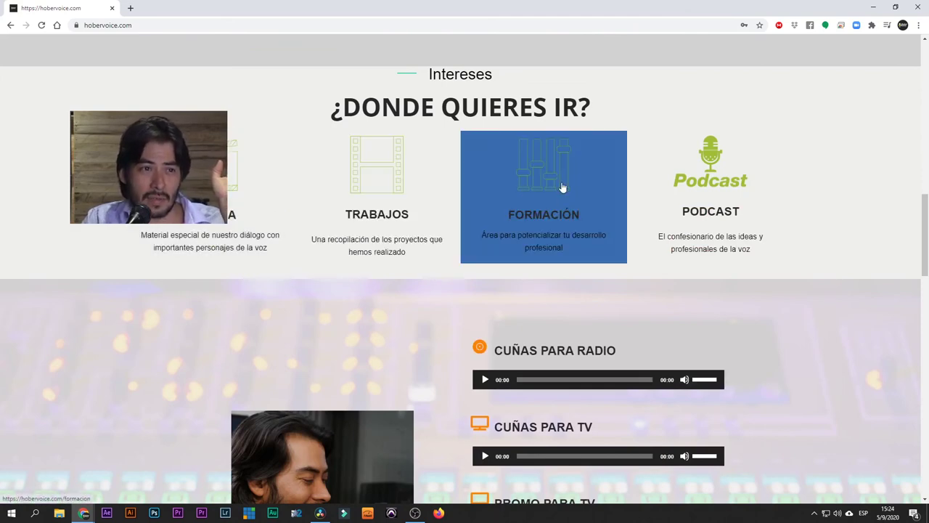
pyautogui.middleClick(562, 187)
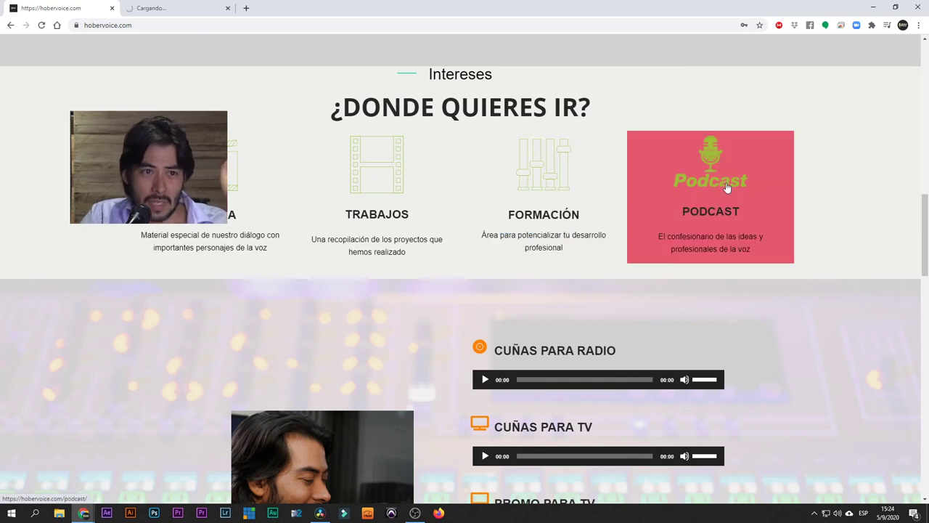
# Step: Play the Cuñas para TV and Promo para TV audio samples, and review the AudioVisual and Comunicación Multimedia sections
pyautogui.scroll(-4, 728, 188)
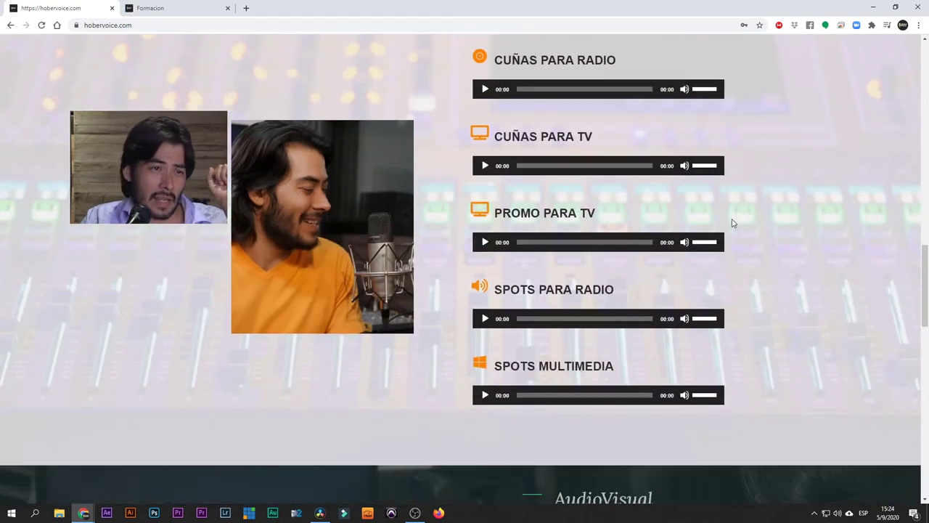
pyautogui.scroll(2, 719, 231)
pyautogui.click(485, 310)
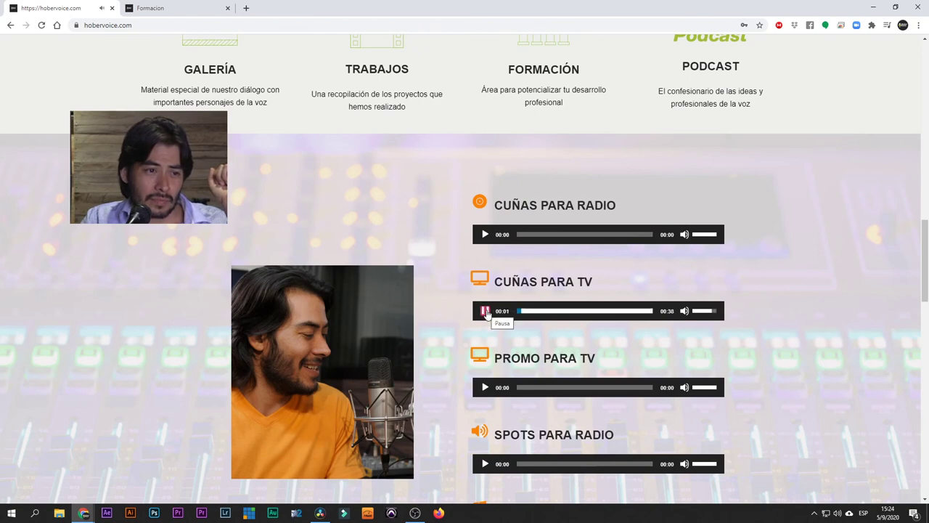
pyautogui.scroll(-3, 486, 312)
pyautogui.click(485, 194)
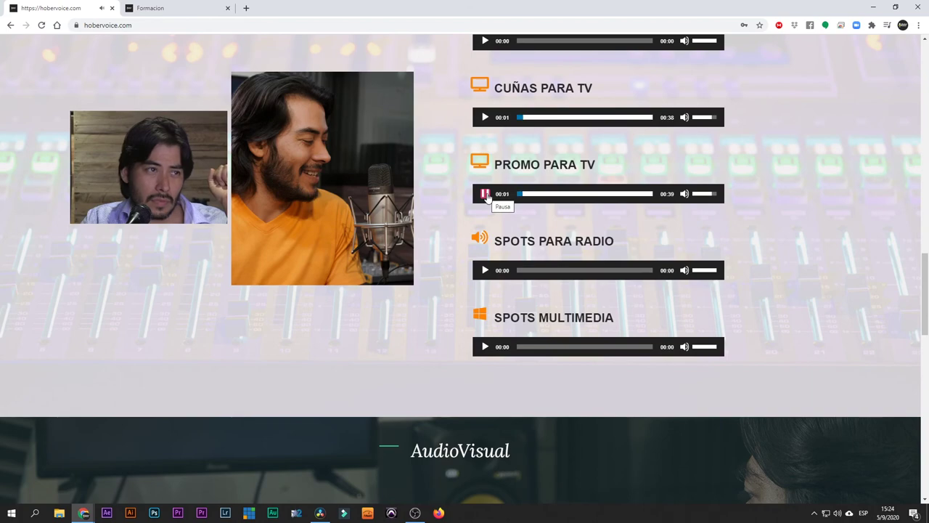
pyautogui.scroll(-9, 488, 201)
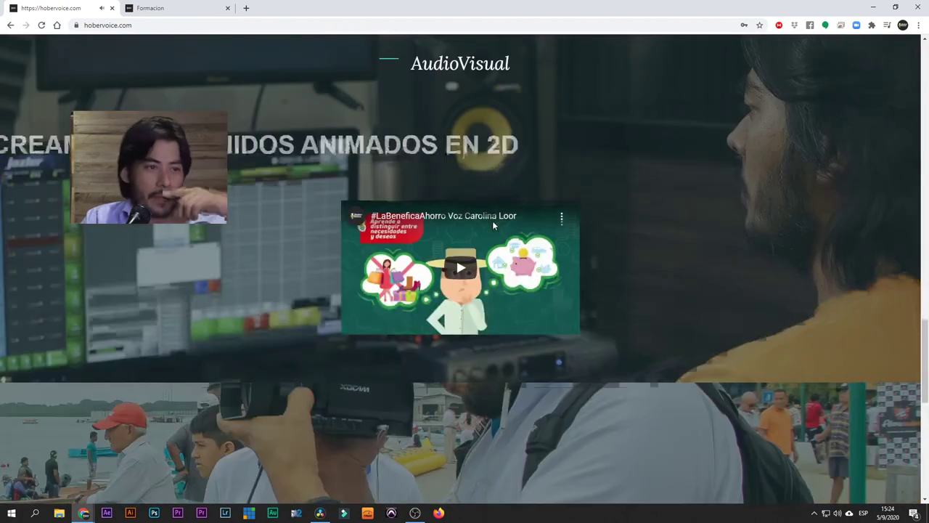
pyautogui.scroll(-3, 517, 286)
pyautogui.scroll(10, 521, 299)
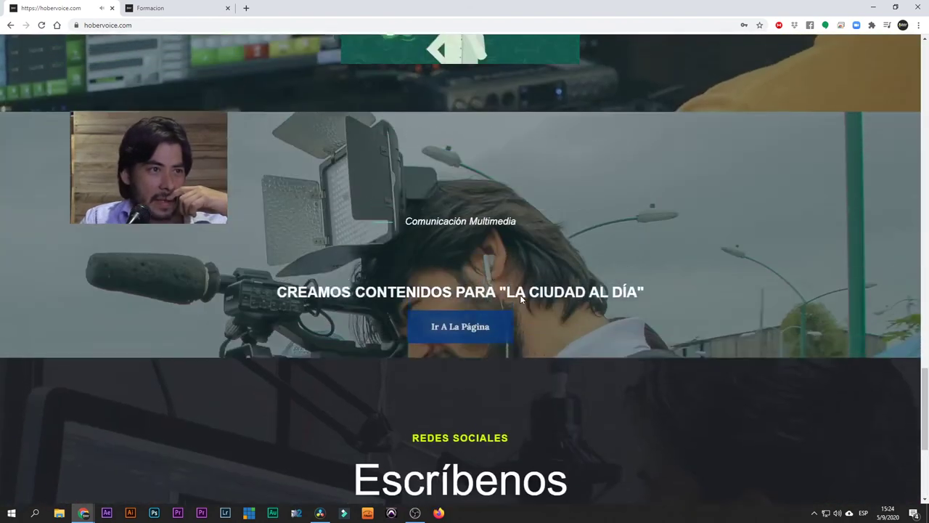
pyautogui.scroll(6, 521, 298)
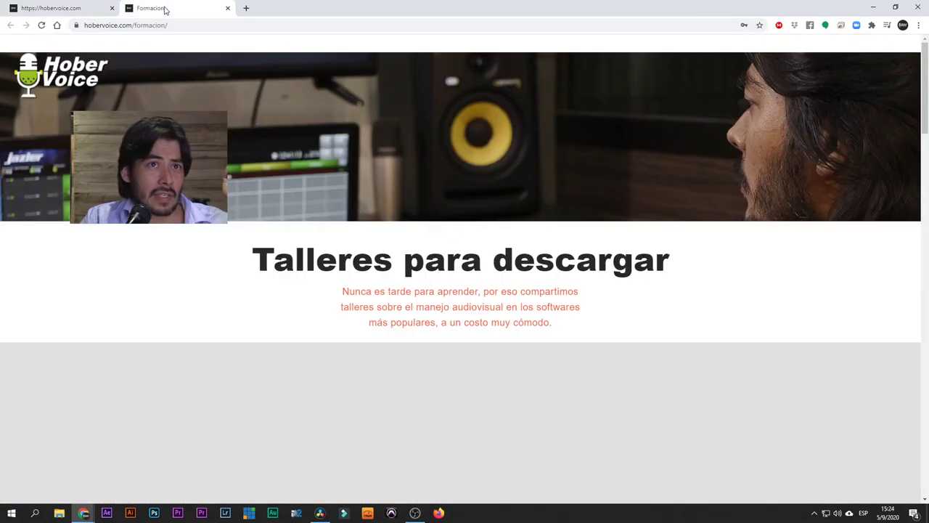
# Step: View the downloadable workshops on the Formacion page, including Filmora 9, Jazler Radio and Adobe Audition
pyautogui.click(165, 9)
pyautogui.scroll(-5, 611, 362)
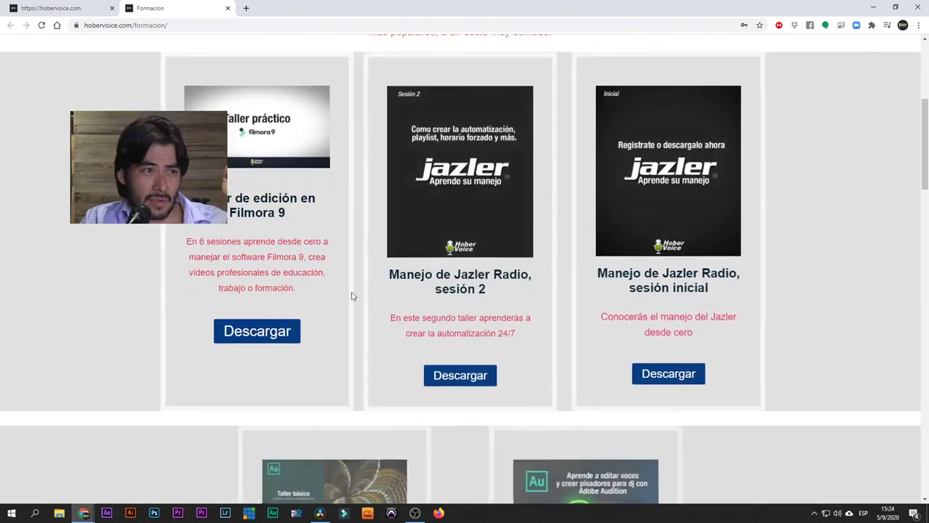
pyautogui.scroll(-1, 282, 265)
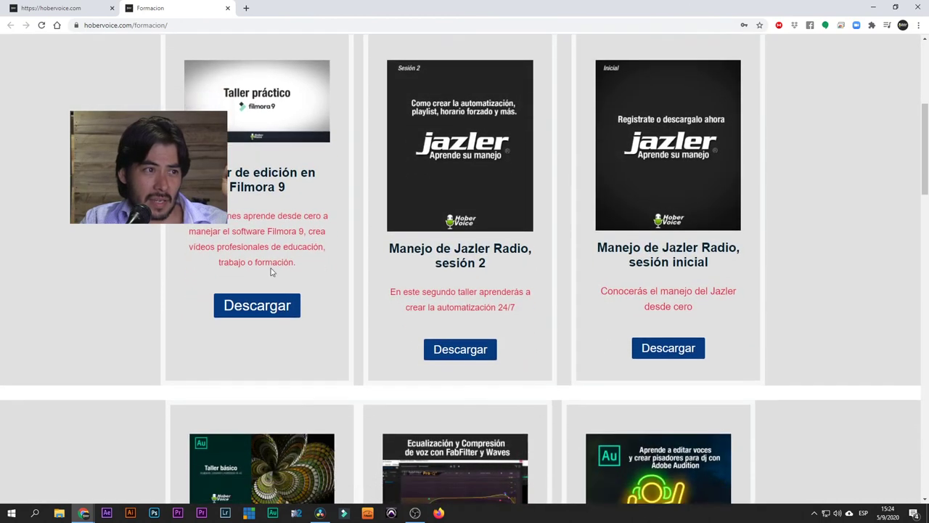
pyautogui.scroll(1, 390, 244)
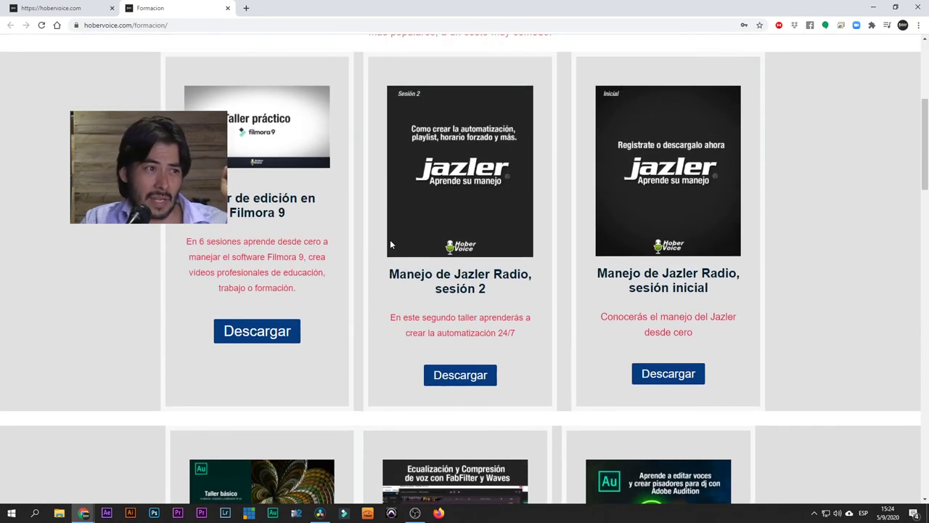